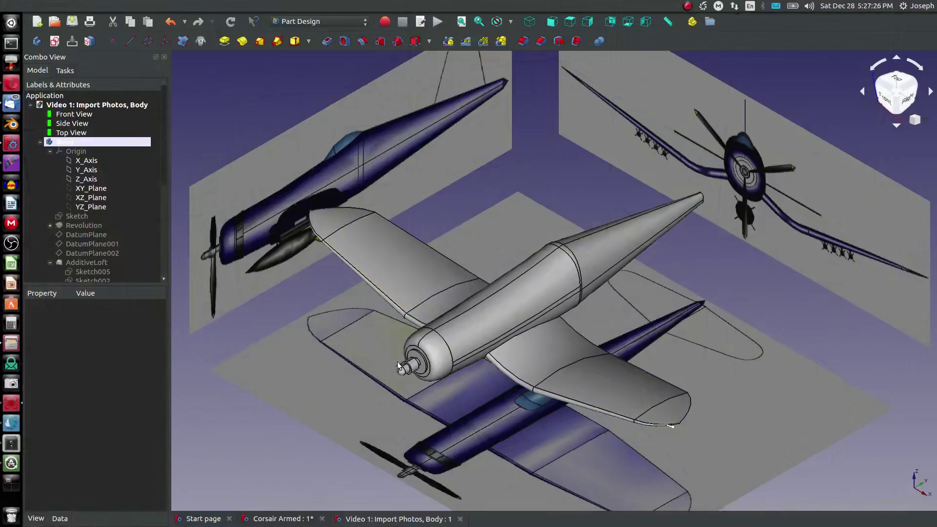
- Start a new sketch on the body's XY_Plane
{"action": "scroll", "coordinate": [402, 374], "scroll_direction": "up", "scroll_amount": 3}
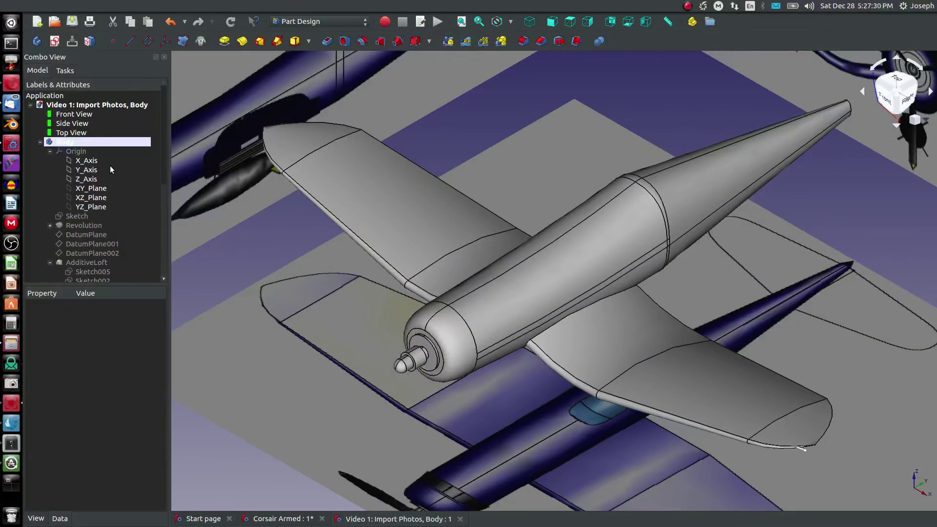
{"action": "left_click", "coordinate": [98, 190]}
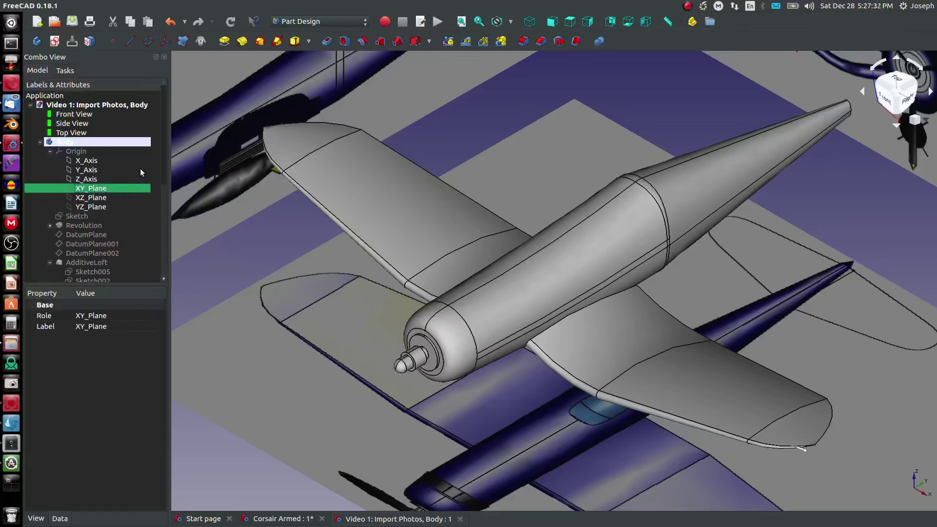
{"action": "left_click", "coordinate": [53, 42]}
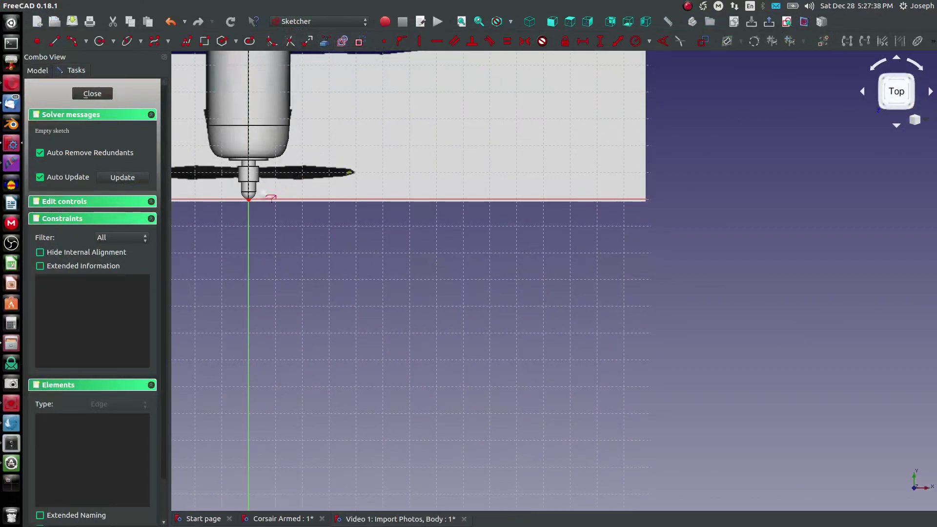
- Reference the propeller hub's centre line segment as external geometry, section the view at the sketch plane and view it from the top
{"action": "scroll", "coordinate": [257, 196], "scroll_direction": "up", "scroll_amount": 8}
{"action": "scroll", "coordinate": [227, 132], "scroll_direction": "down", "scroll_amount": 3}
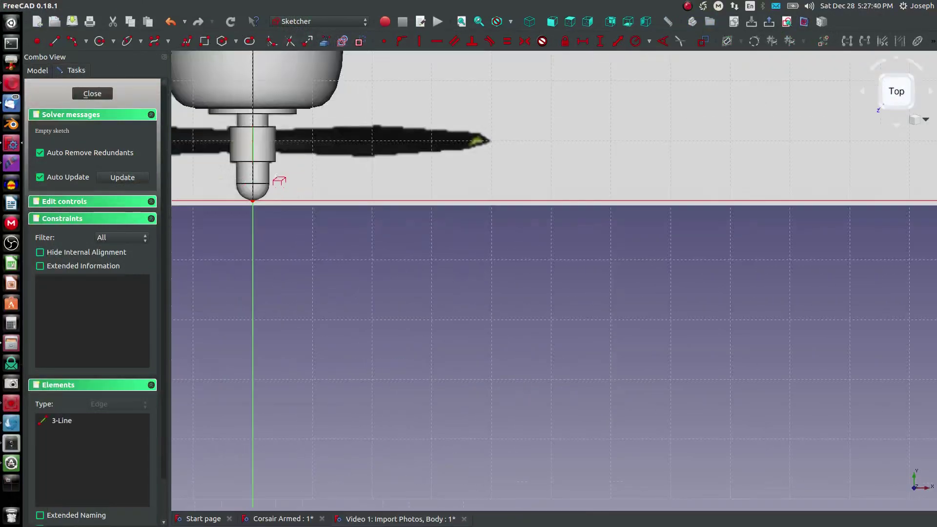
{"action": "scroll", "coordinate": [233, 137], "scroll_direction": "up", "scroll_amount": 3}
{"action": "mouse_move", "coordinate": [251, 163]}
{"action": "middle_mouse_down"}
{"action": "mouse_move", "coordinate": [245, 97]}
{"action": "mouse_move", "coordinate": [185, 98]}
{"action": "middle_mouse_up"}
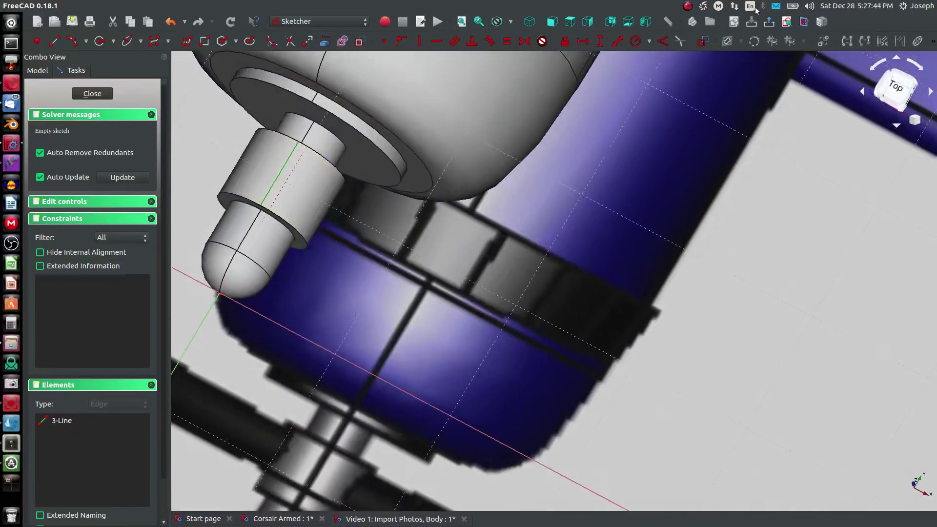
{"action": "left_click", "coordinate": [804, 21]}
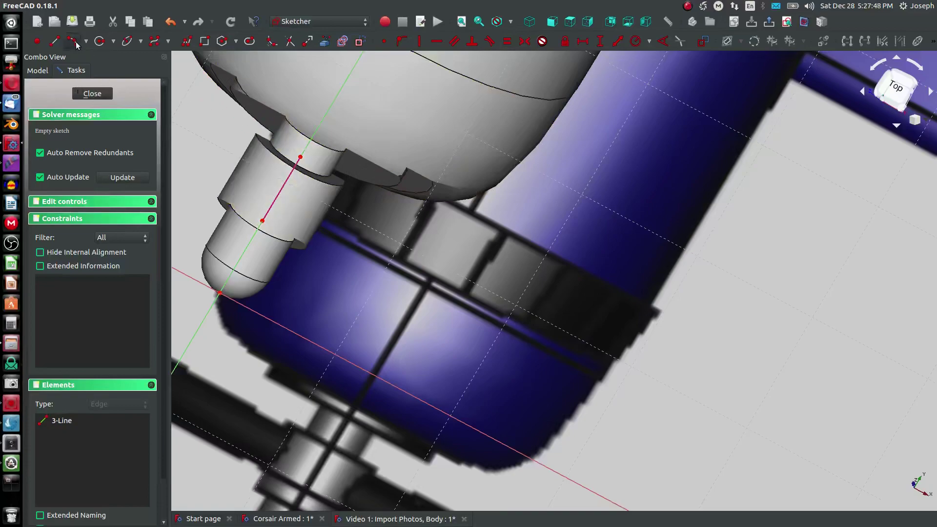
{"action": "left_click", "coordinate": [569, 21]}
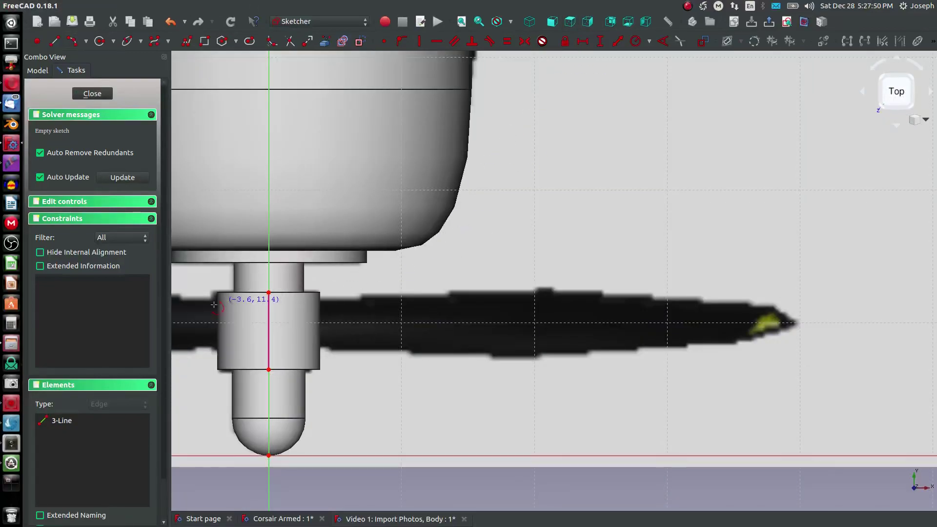
- Draw two opposing three-point arcs between the ends of the referenced hub line, forming a narrow lens-shaped blade profile
{"action": "left_click", "coordinate": [269, 292]}
{"action": "left_click", "coordinate": [269, 370]}
{"action": "left_click", "coordinate": [292, 344]}
{"action": "left_click", "coordinate": [269, 292]}
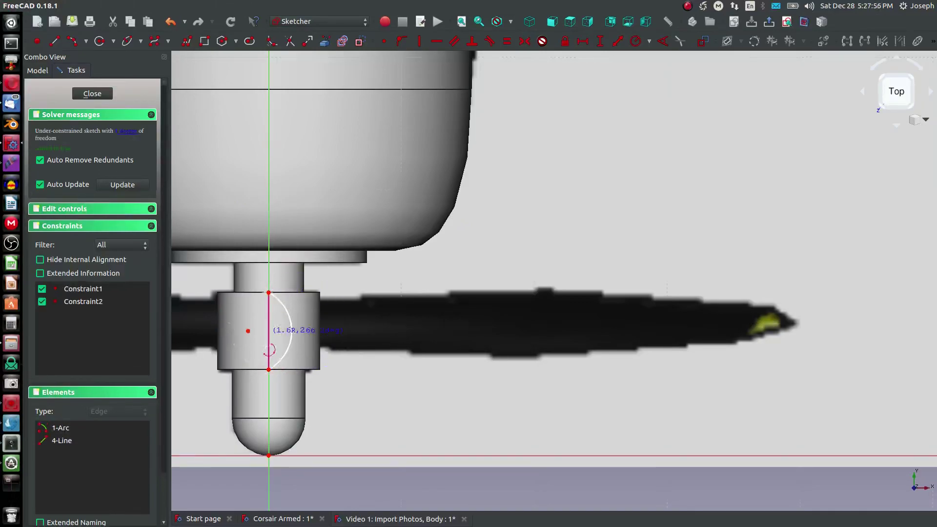
{"action": "left_click", "coordinate": [269, 370]}
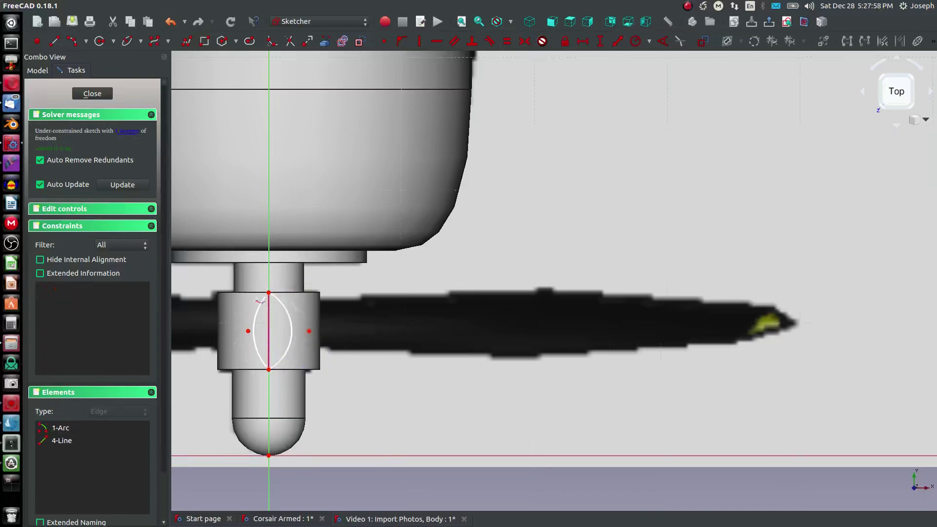
{"action": "left_click", "coordinate": [254, 331]}
- Constrain the two arcs equal and set their radius to 3 mm
{"action": "left_click", "coordinate": [287, 313]}
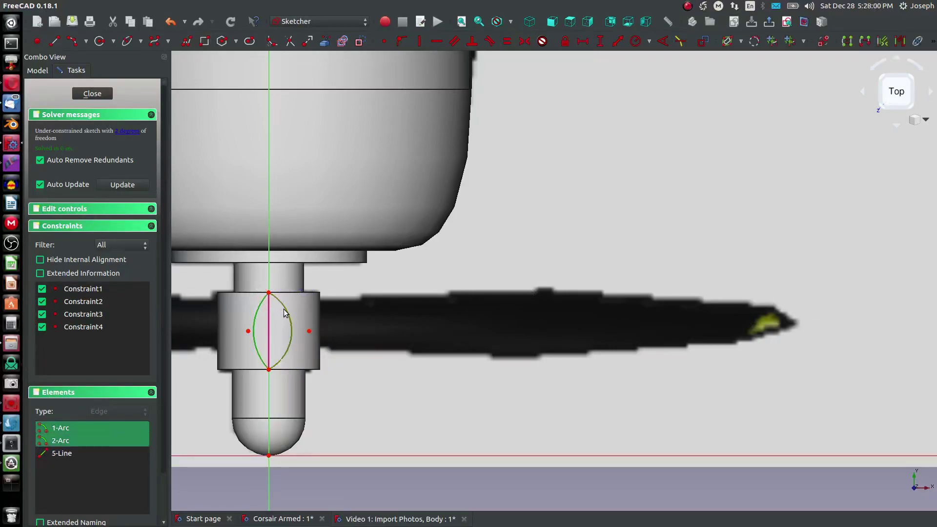
{"action": "key", "text": "e"}
{"action": "left_click", "coordinate": [287, 316]}
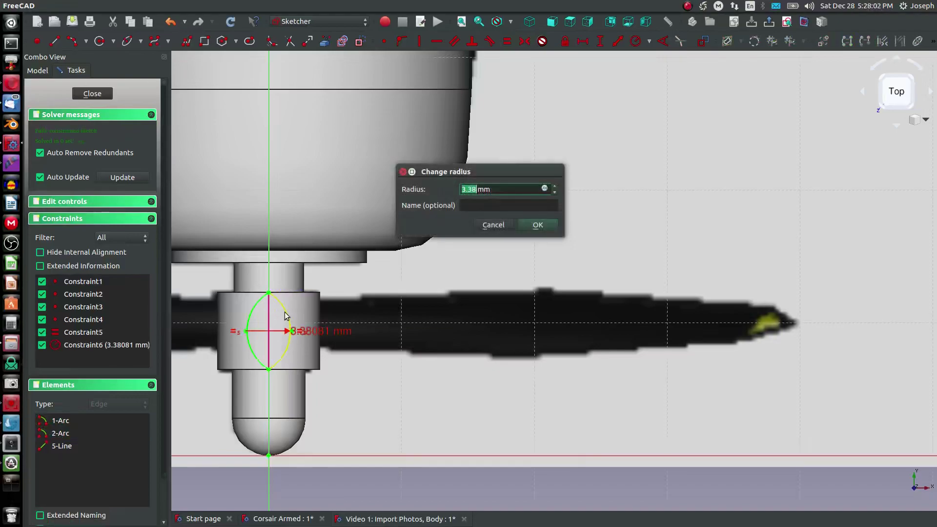
{"action": "type", "text": "3"}
{"action": "key", "text": "Return"}
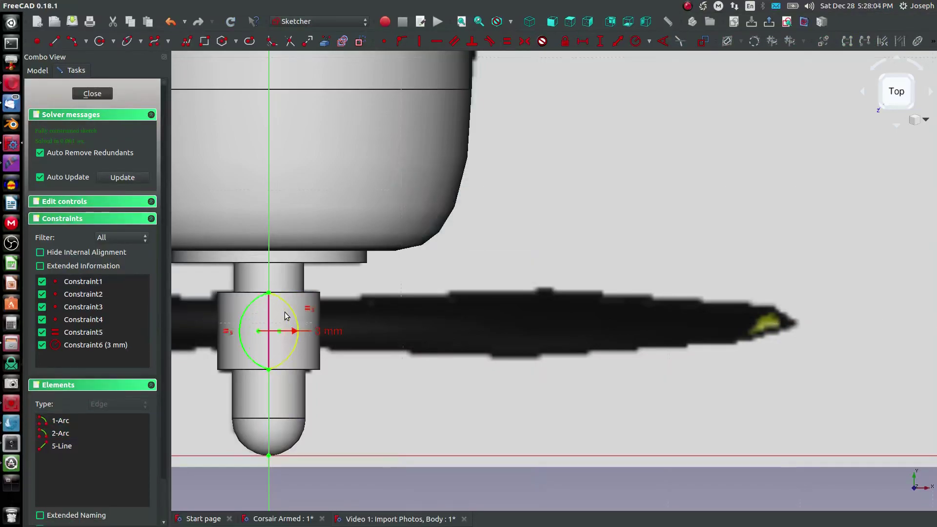
- Set the arc radius to 5 mm and close the blade root sketch
{"action": "double_click", "coordinate": [326, 332]}
{"action": "type", "text": "5"}
{"action": "key", "text": "Return"}
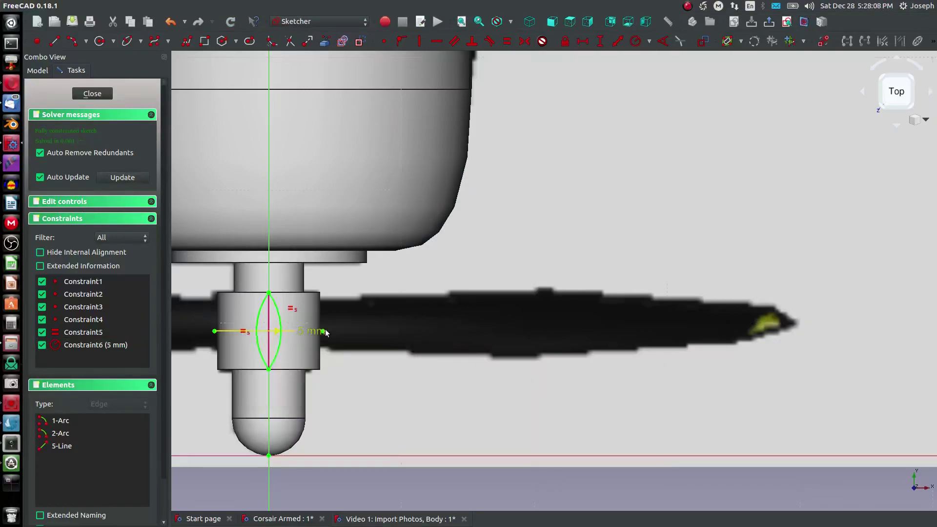
{"action": "left_click", "coordinate": [107, 93]}
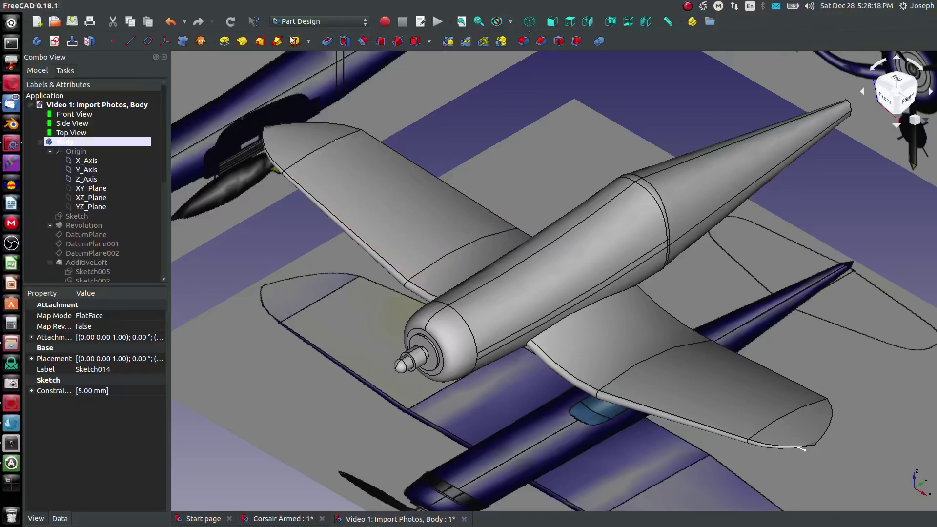
- Create a datum plane from XY_Plane with flipped sides, offset in Z to just above the lower propeller blade's tip in the front image
{"action": "left_click", "coordinate": [98, 189]}
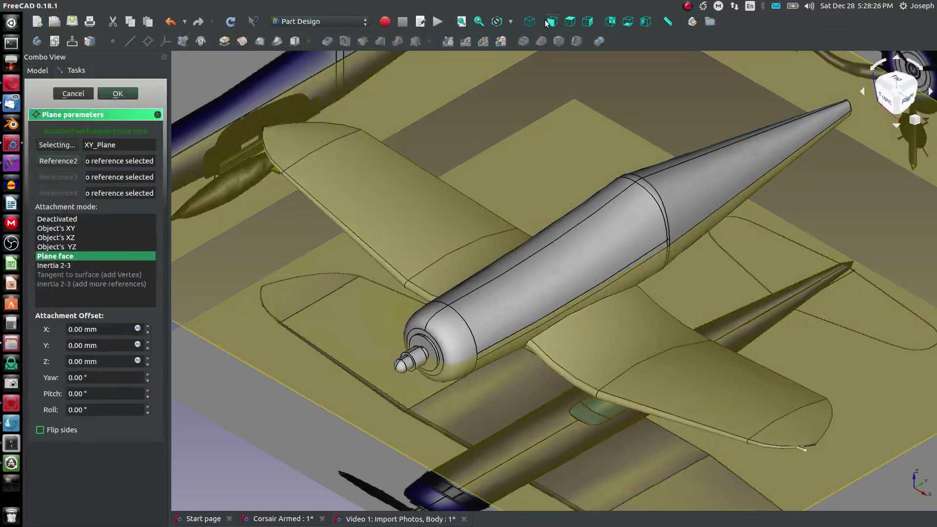
{"action": "key", "text": "1"}
{"action": "scroll", "coordinate": [357, 442], "scroll_direction": "up", "scroll_amount": 6}
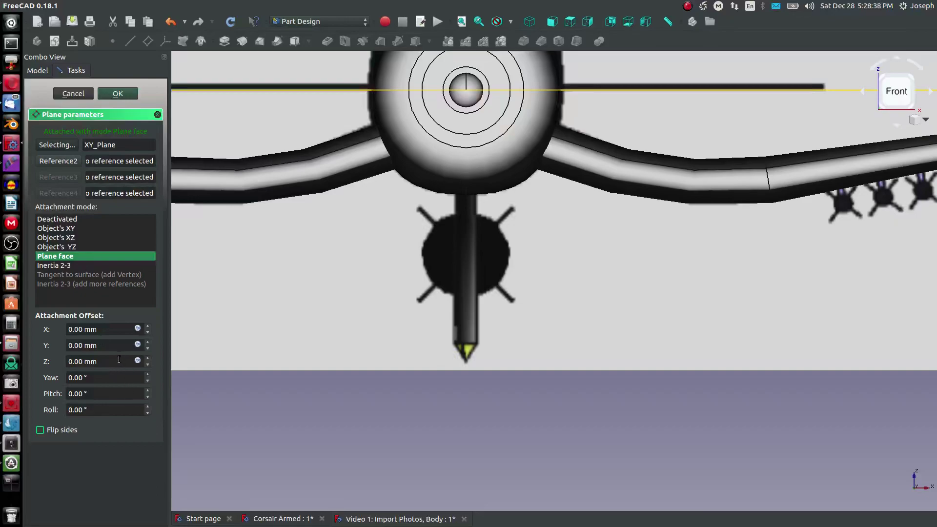
{"action": "left_click", "coordinate": [40, 429]}
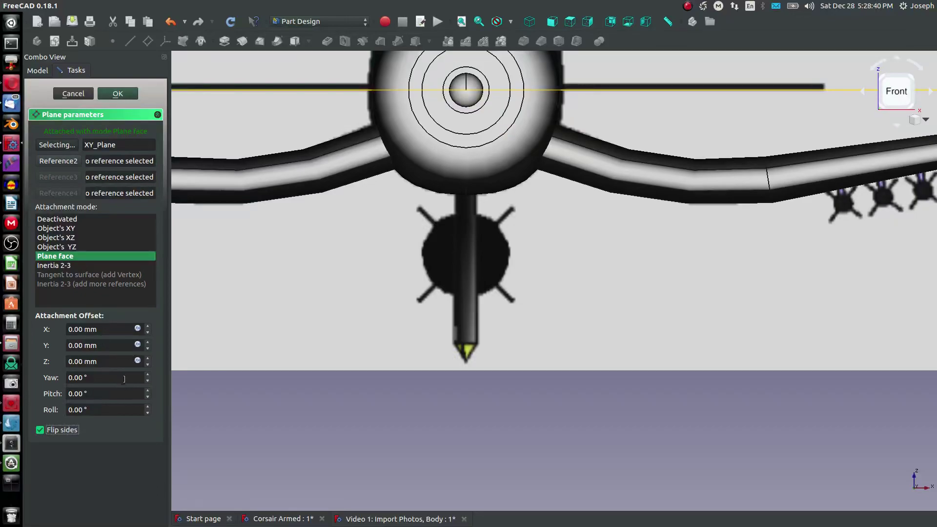
{"action": "scroll", "coordinate": [148, 362], "scroll_direction": "up", "scroll_amount": 8}
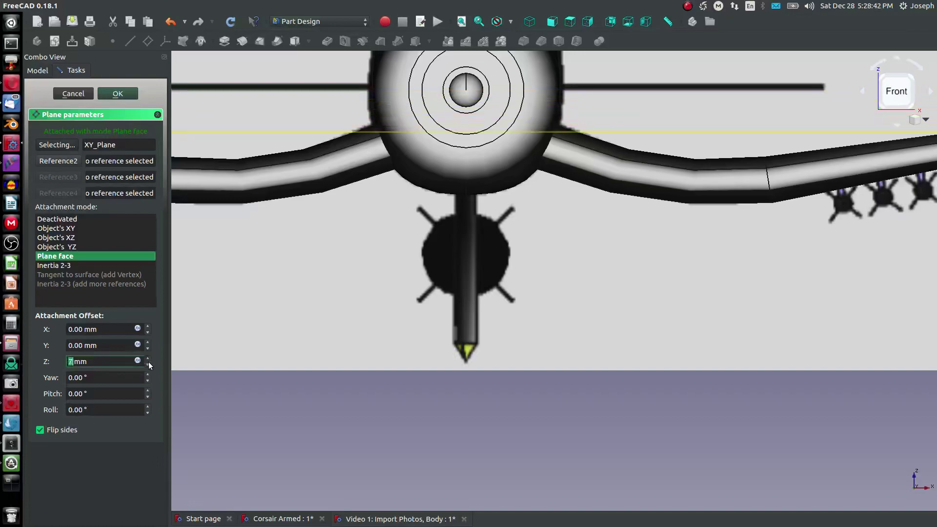
{"action": "scroll", "coordinate": [153, 364], "scroll_direction": "up", "scroll_amount": 20}
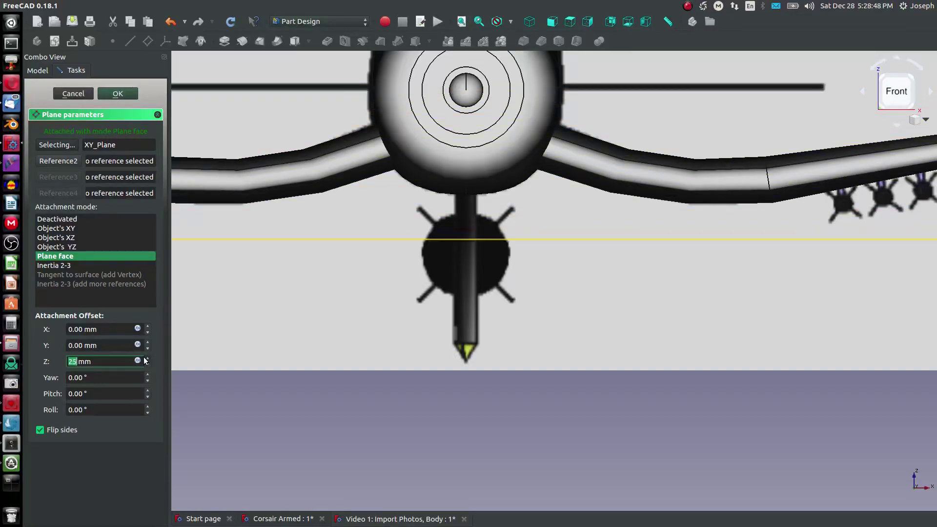
{"action": "left_click", "coordinate": [117, 94]}
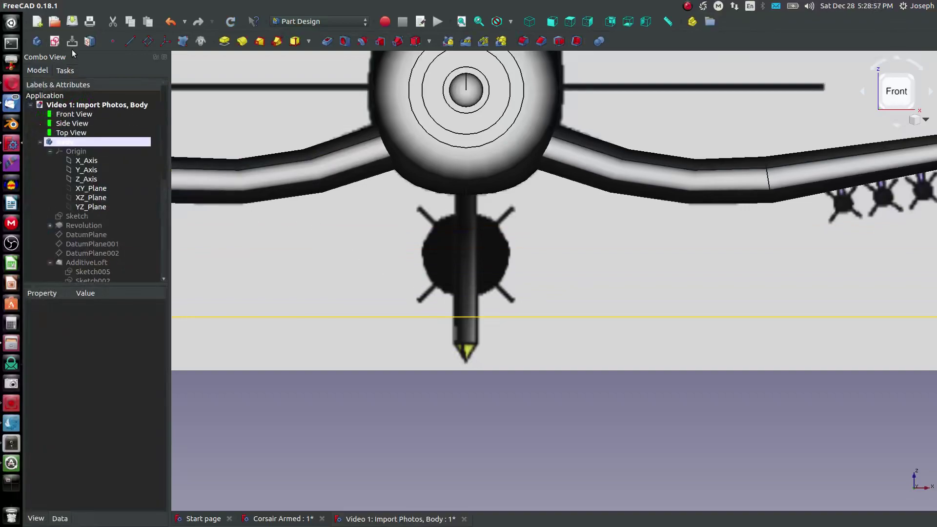
- Create a sketch on the new datum plane near the blade tip and close it empty
{"action": "left_click", "coordinate": [54, 41]}
{"action": "left_click", "coordinate": [437, 317]}
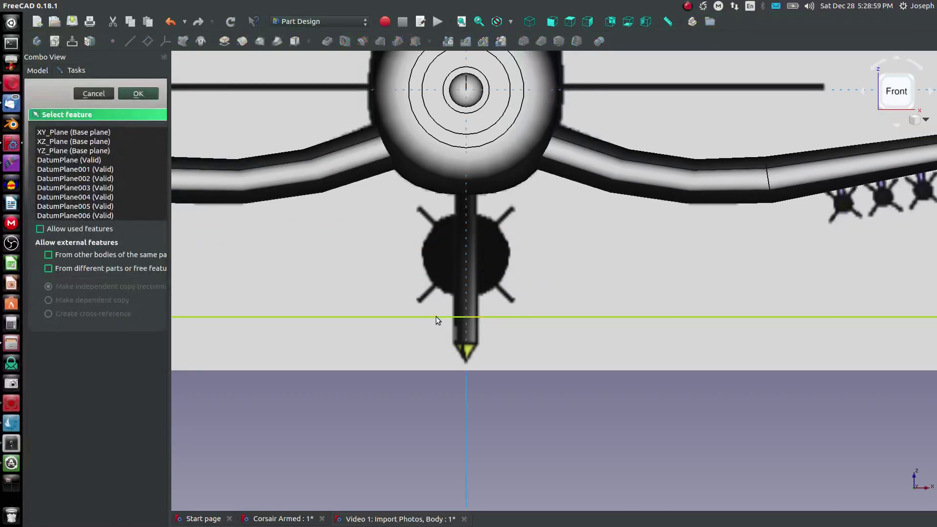
{"action": "left_click", "coordinate": [138, 93]}
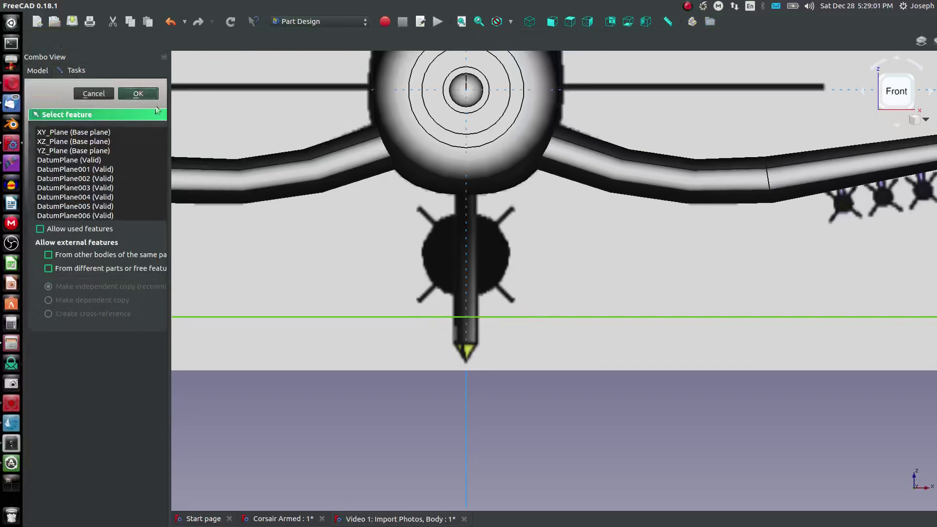
{"action": "scroll", "coordinate": [581, 221], "scroll_direction": "up", "scroll_amount": 5}
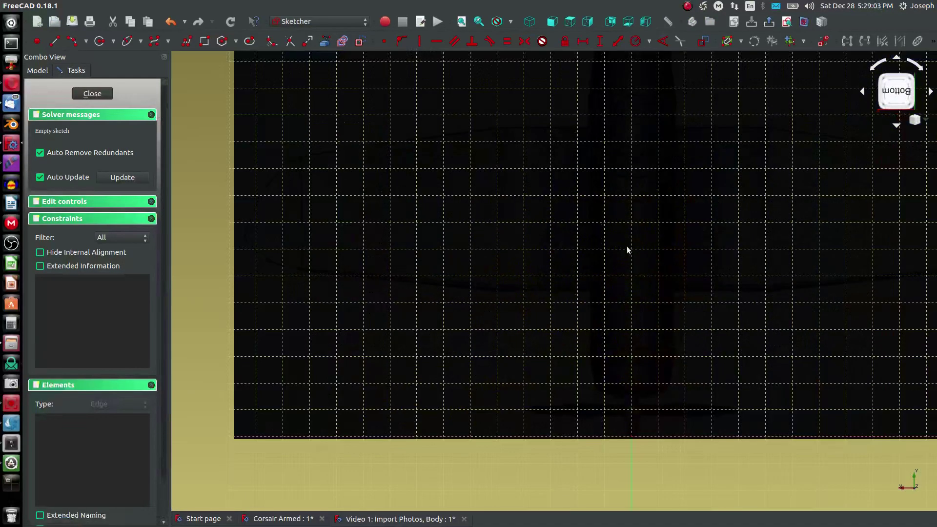
{"action": "left_click", "coordinate": [38, 71]}
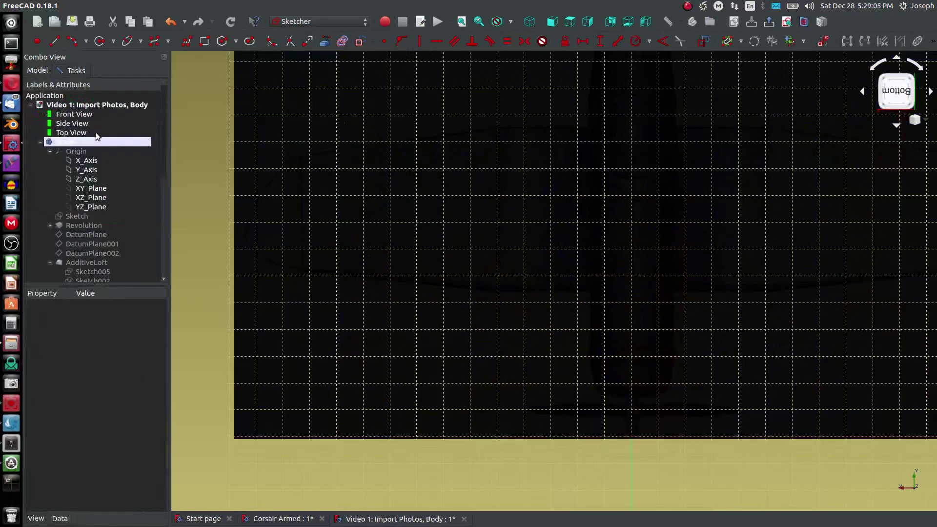
{"action": "left_click", "coordinate": [76, 71]}
{"action": "left_click", "coordinate": [89, 93]}
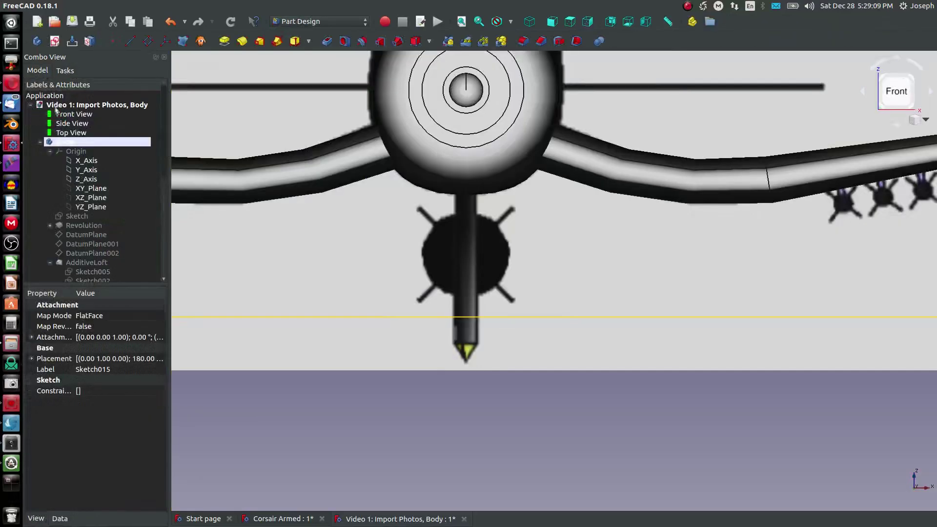
- Move the Top View reference image upward along Z until it lies above the aircraft
{"action": "double_click", "coordinate": [61, 133]}
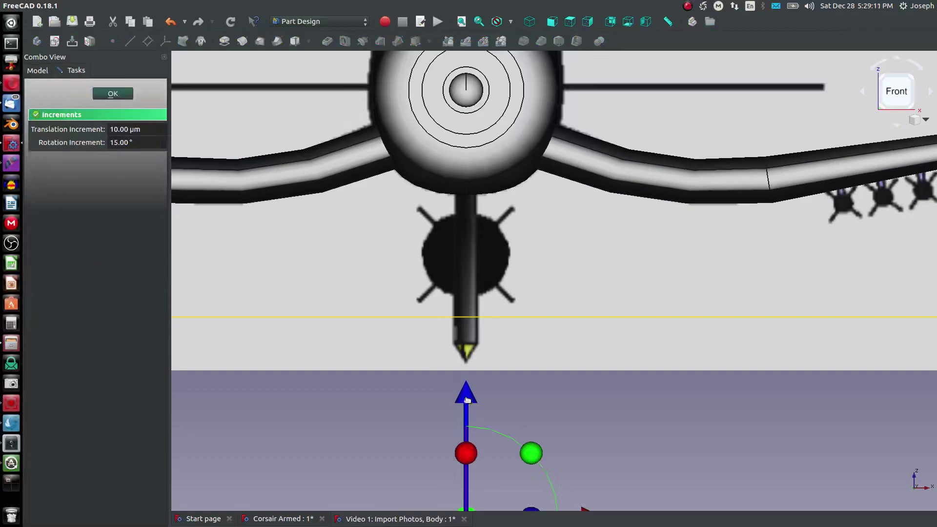
{"action": "scroll", "coordinate": [491, 315], "scroll_direction": "down", "scroll_amount": 5}
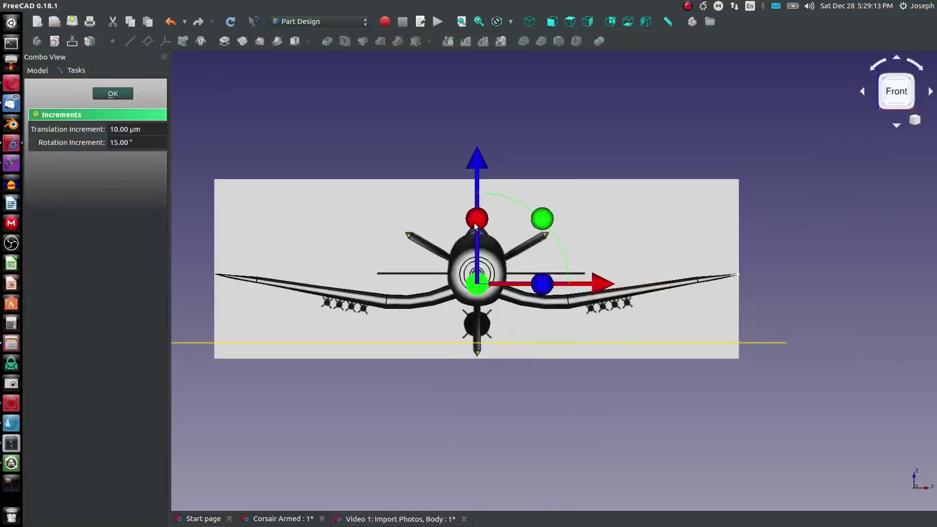
{"action": "left_click_drag", "start_coordinate": [478, 155], "coordinate": [478, 54]}
{"action": "middle_click_drag", "start_coordinate": [477, 53], "coordinate": [464, 305]}
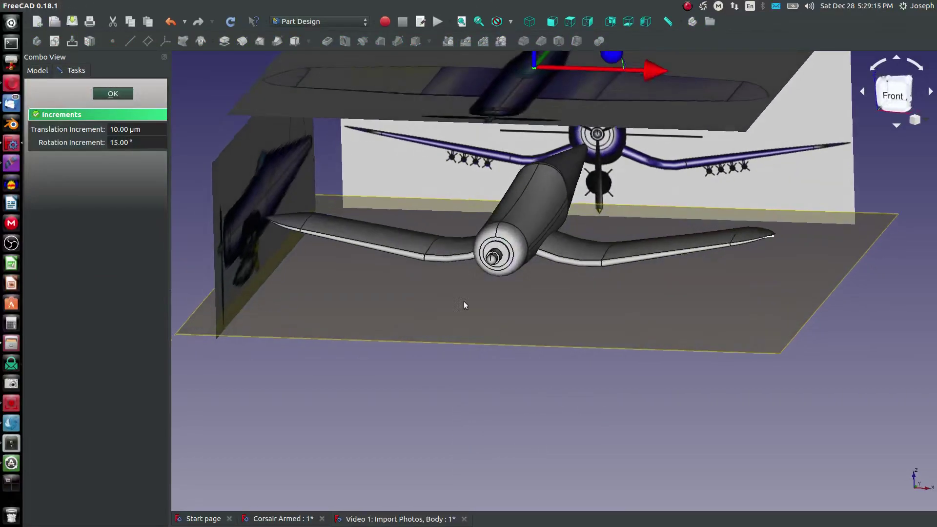
{"action": "left_click", "coordinate": [112, 93]}
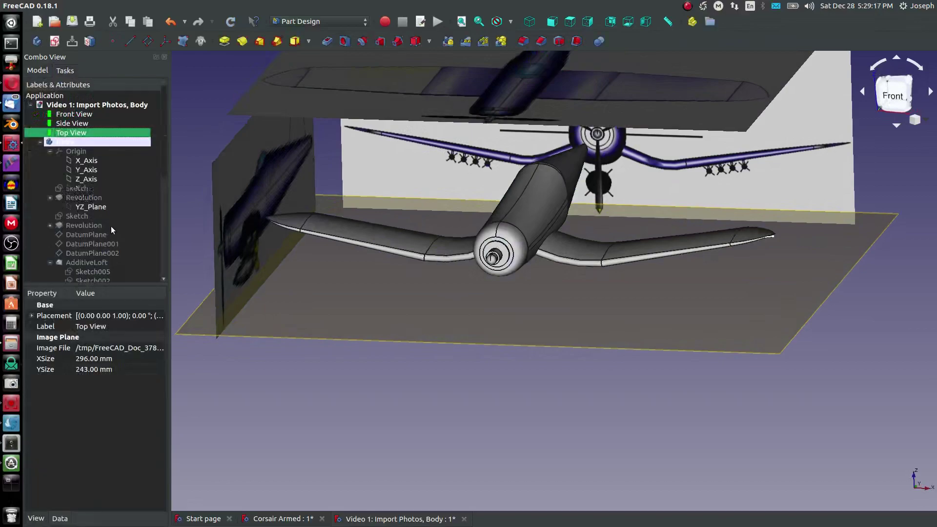
- Reopen the empty sketch on the blade tip plane and set the draw style to Wireframe
{"action": "scroll", "coordinate": [110, 227], "scroll_direction": "down", "scroll_amount": 5}
{"action": "double_click", "coordinate": [90, 274]}
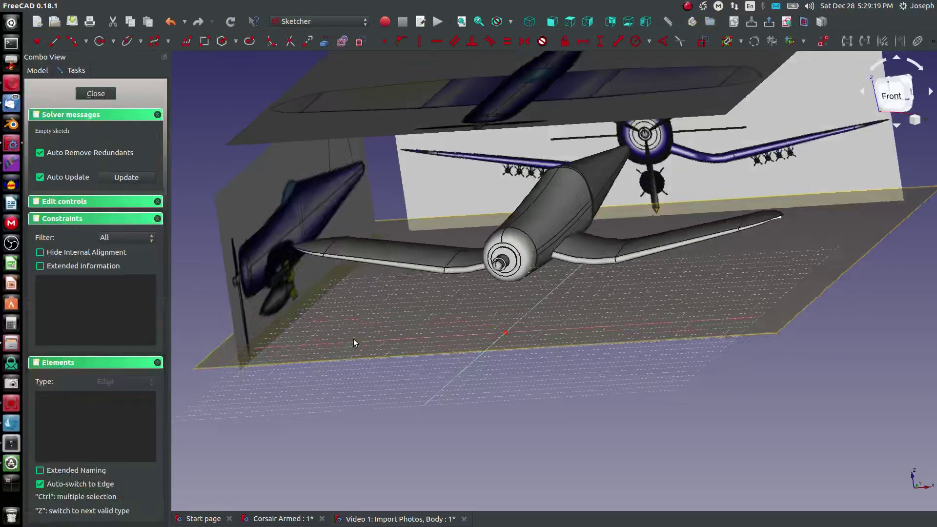
{"action": "scroll", "coordinate": [661, 248], "scroll_direction": "up", "scroll_amount": 6}
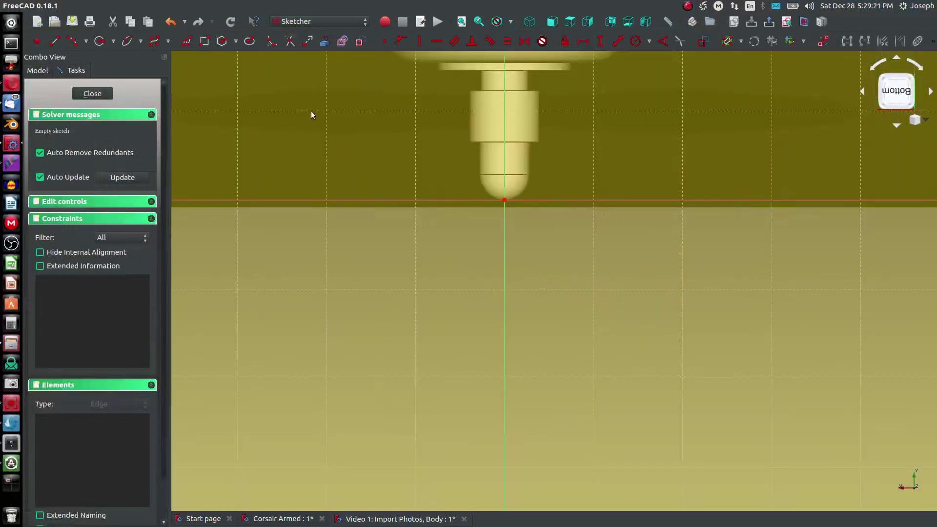
{"action": "scroll", "coordinate": [450, 142], "scroll_direction": "down", "scroll_amount": 10}
{"action": "scroll", "coordinate": [459, 100], "scroll_direction": "up", "scroll_amount": 3}
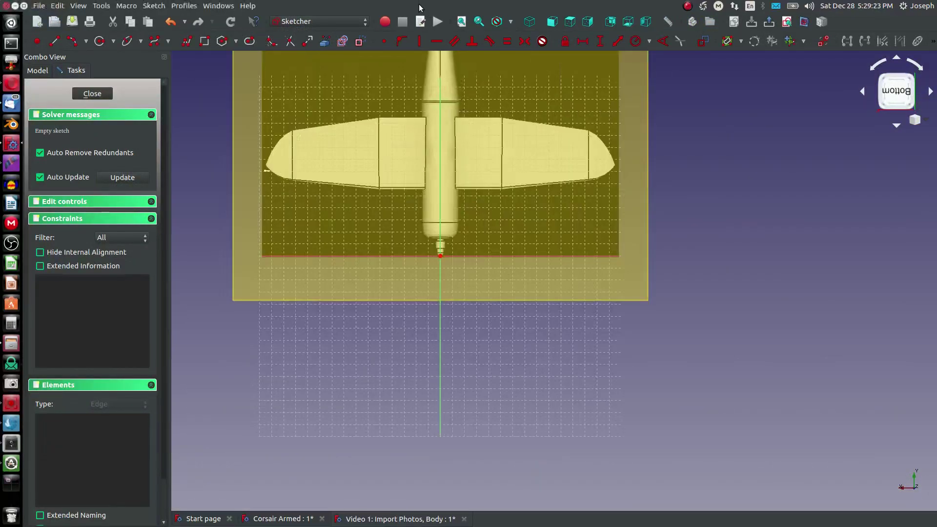
{"action": "left_click", "coordinate": [510, 21]}
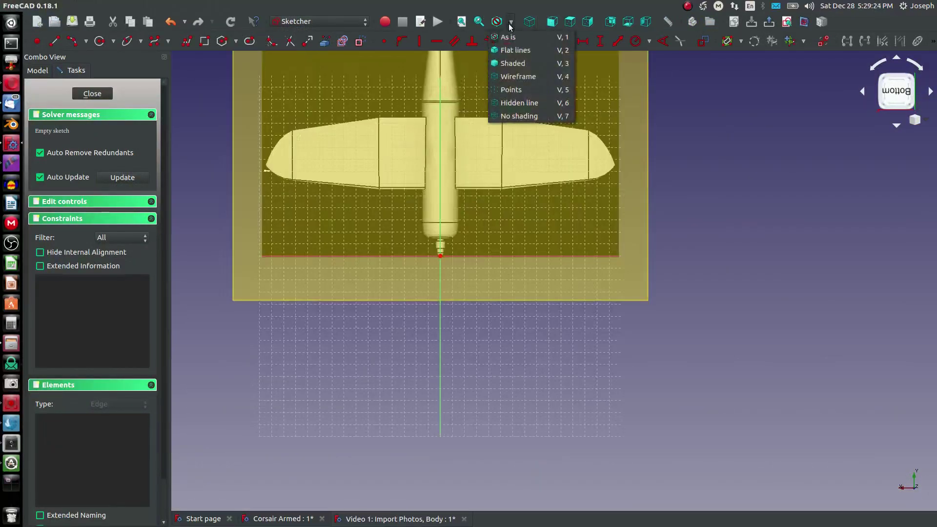
{"action": "left_click", "coordinate": [511, 77]}
{"action": "scroll", "coordinate": [460, 206], "scroll_direction": "up", "scroll_amount": 5}
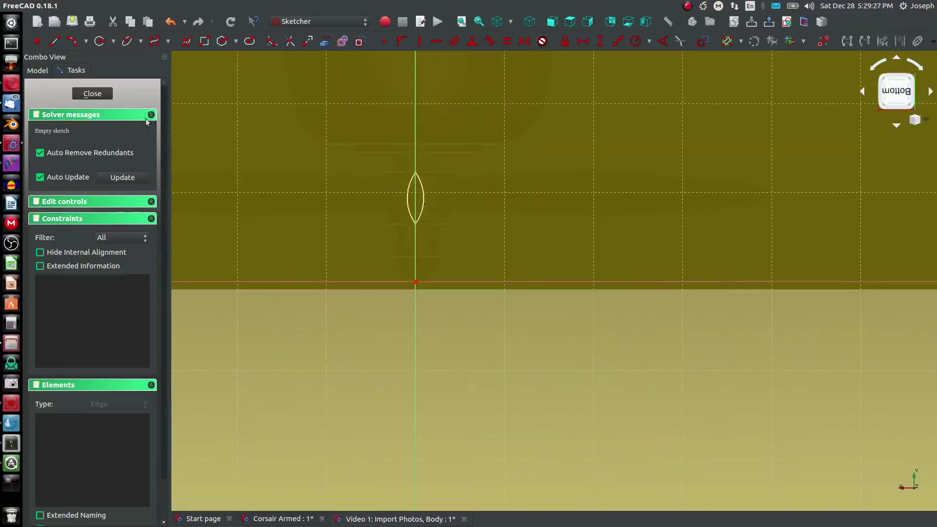
- Hide the blade tip datum plane and link both arcs of the hub profile into the sketch as external geometry
{"action": "left_click", "coordinate": [30, 69]}
{"action": "left_click", "coordinate": [85, 264]}
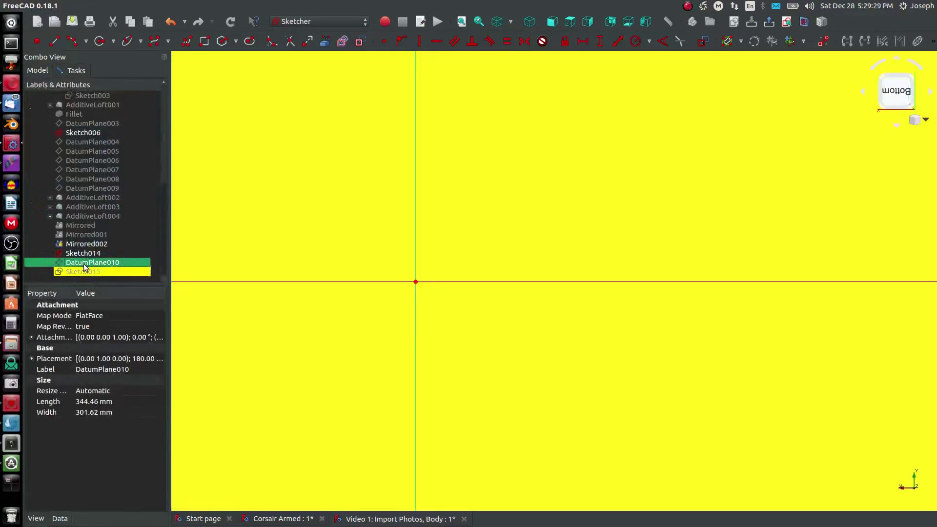
{"action": "left_click", "coordinate": [412, 164]}
{"action": "scroll", "coordinate": [412, 163], "scroll_direction": "up", "scroll_amount": 6}
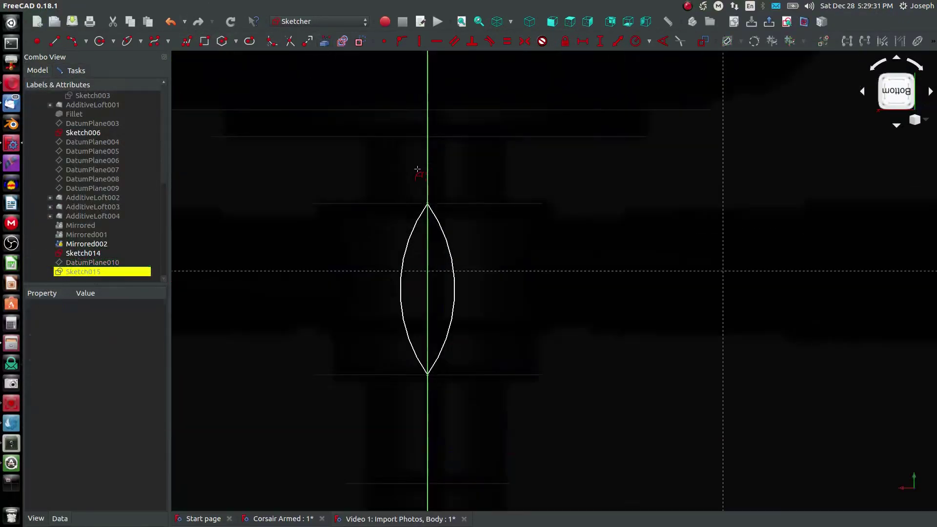
{"action": "left_click", "coordinate": [409, 241]}
{"action": "left_click", "coordinate": [448, 243]}
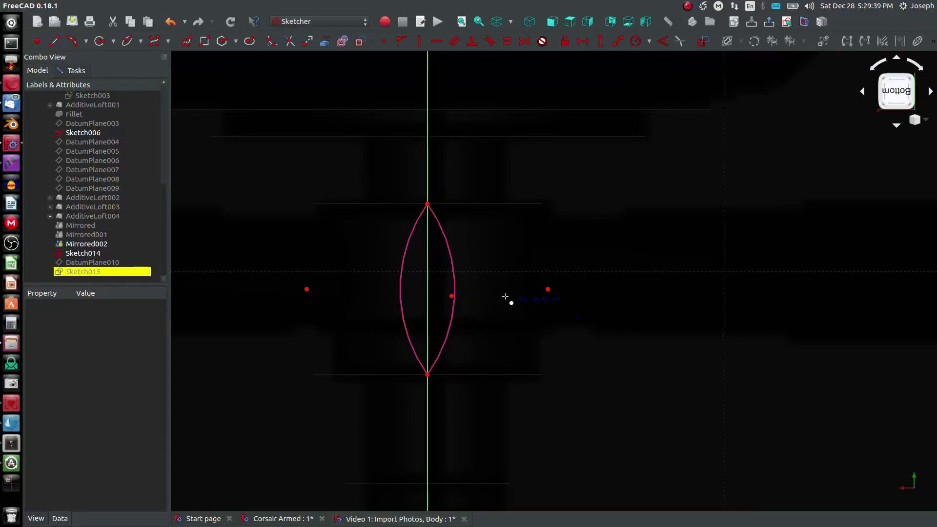
- Place a point inside the hub profile and constrain it symmetrically between the profile's two pointed ends
{"action": "key", "text": "Escape"}
{"action": "key", "text": "Escape"}
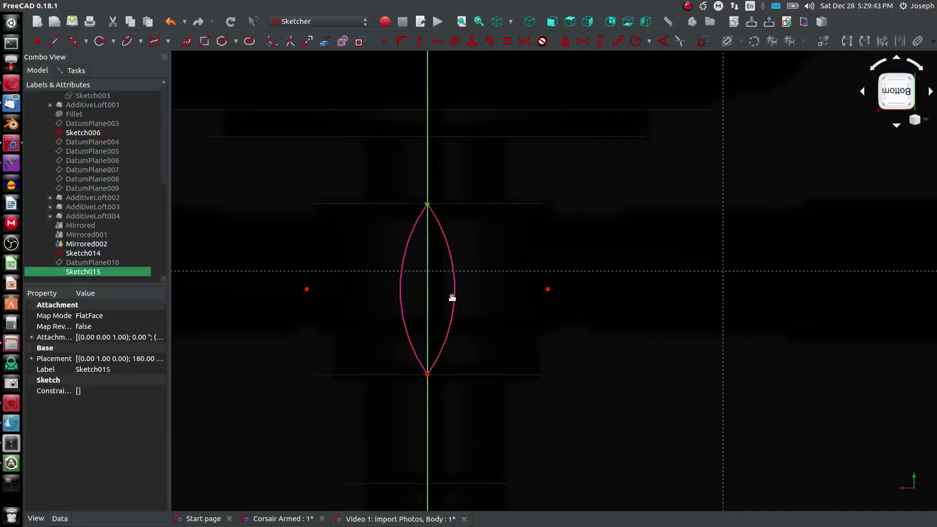
{"action": "double_click", "coordinate": [428, 375]}
- Draw two construction lines meeting at the midpoint, one from the lower side and one toward the opposite upper side
{"action": "left_click", "coordinate": [222, 41]}
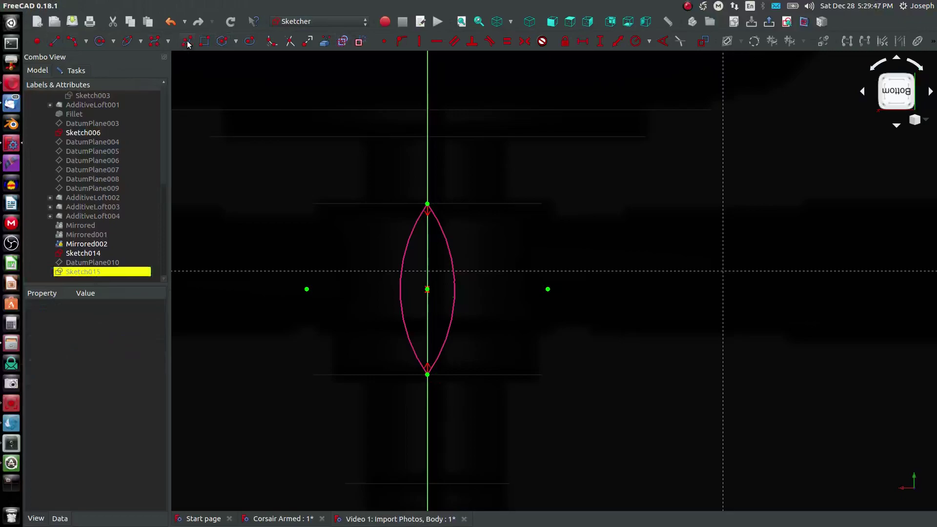
{"action": "left_click", "coordinate": [340, 342]}
{"action": "left_click", "coordinate": [428, 290]}
{"action": "left_click", "coordinate": [487, 227]}
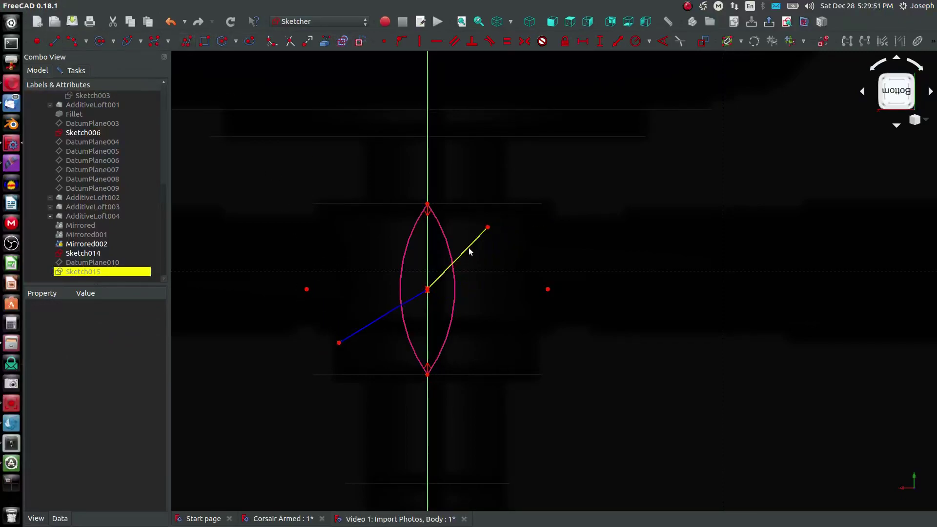
{"action": "right_click", "coordinate": [468, 248]}
- Constrain the two construction lines to equal length
{"action": "key", "text": "p"}
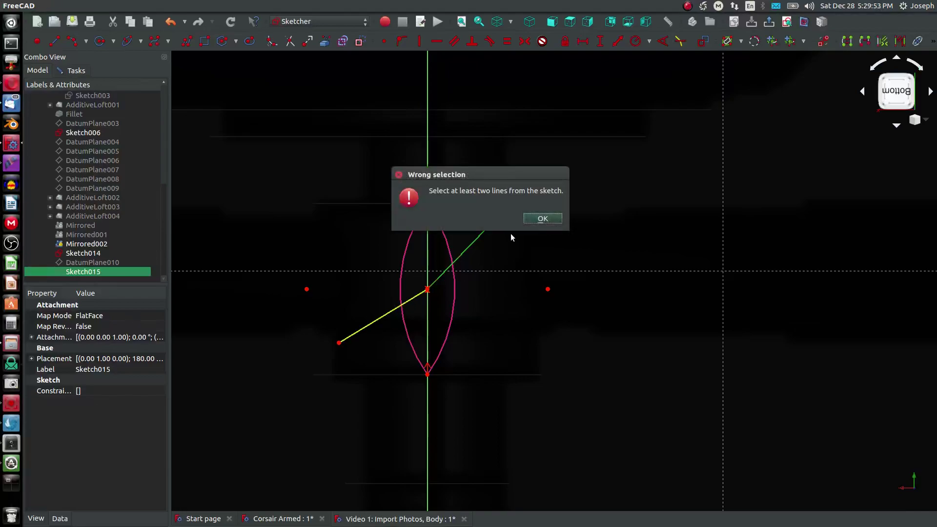
{"action": "left_click", "coordinate": [530, 217]}
{"action": "left_click", "coordinate": [456, 256]}
{"action": "left_click", "coordinate": [404, 309]}
{"action": "left_click", "coordinate": [404, 308]}
{"action": "left_click", "coordinate": [440, 277]}
{"action": "key", "text": "e"}
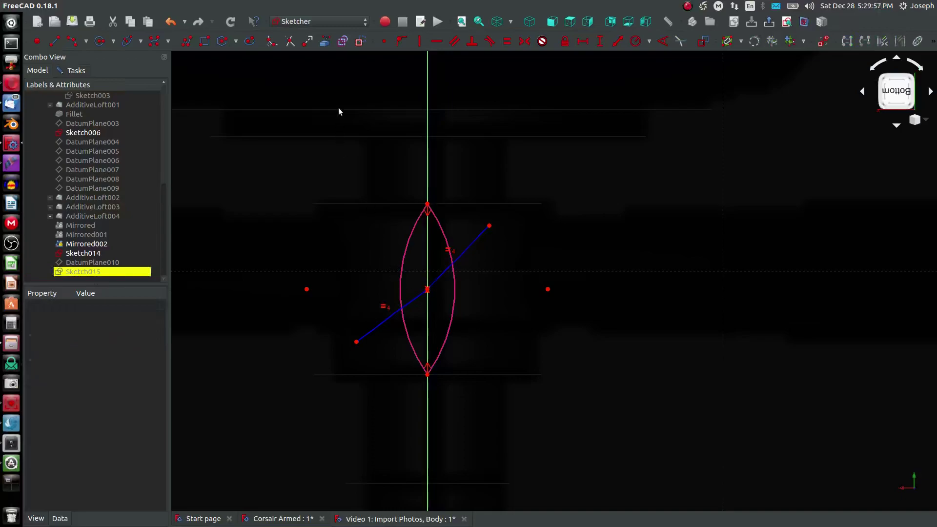
- Constrain the two construction lines parallel to each other so they form one straight diagonal
{"action": "left_click", "coordinate": [454, 265]}
{"action": "left_click", "coordinate": [454, 266]}
{"action": "left_click", "coordinate": [399, 314]}
{"action": "left_click", "coordinate": [456, 264]}
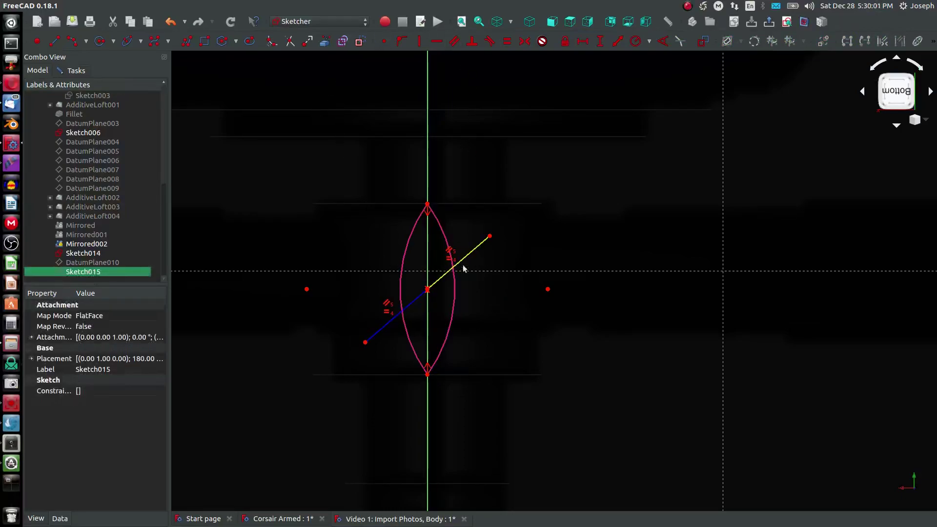
{"action": "key", "text": "p"}
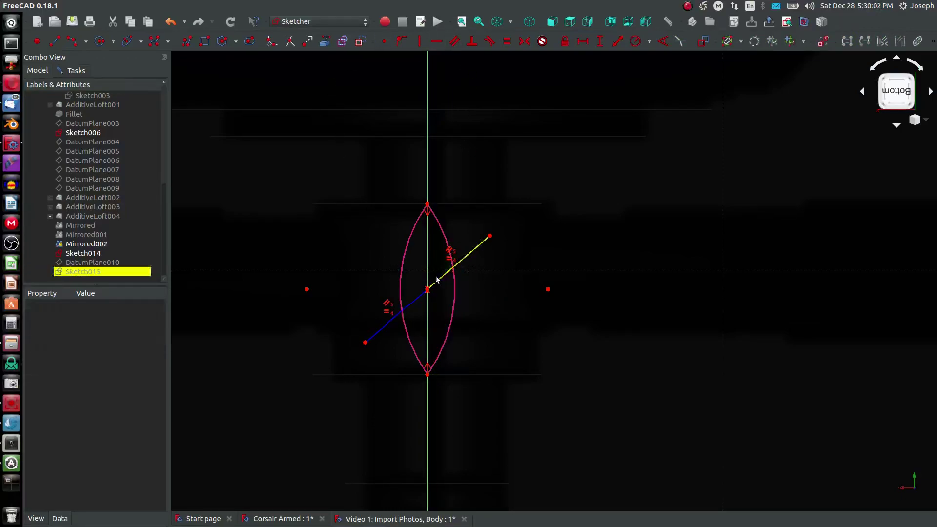
- Add an angle constraint of 45° between the vertical axis and the upper construction line
{"action": "left_click", "coordinate": [490, 236]}
{"action": "left_click", "coordinate": [489, 238]}
{"action": "left_click", "coordinate": [490, 237]}
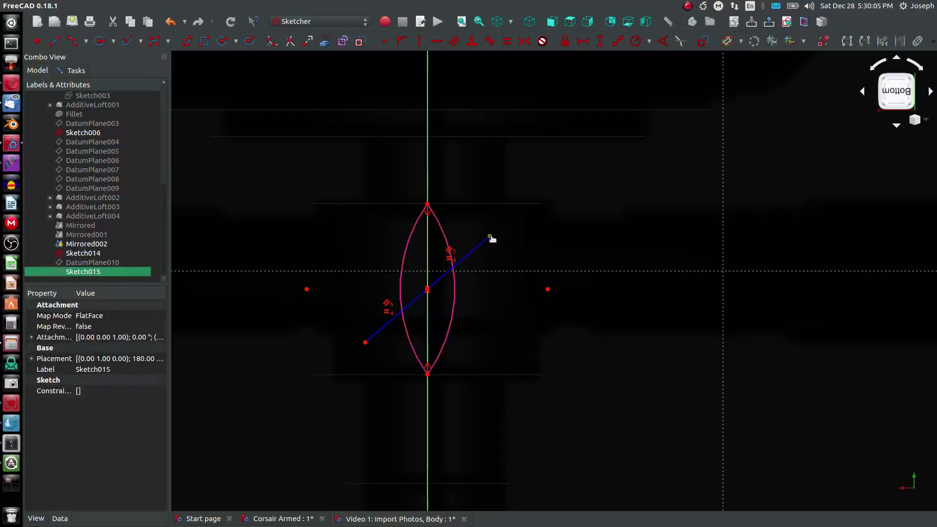
{"action": "left_click", "coordinate": [496, 224]}
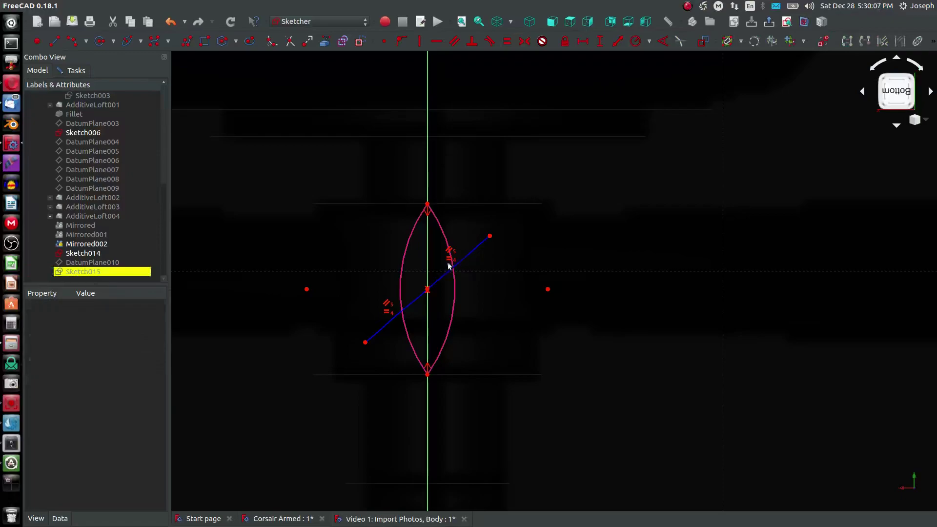
{"action": "left_click", "coordinate": [476, 252]}
{"action": "key", "text": "a"}
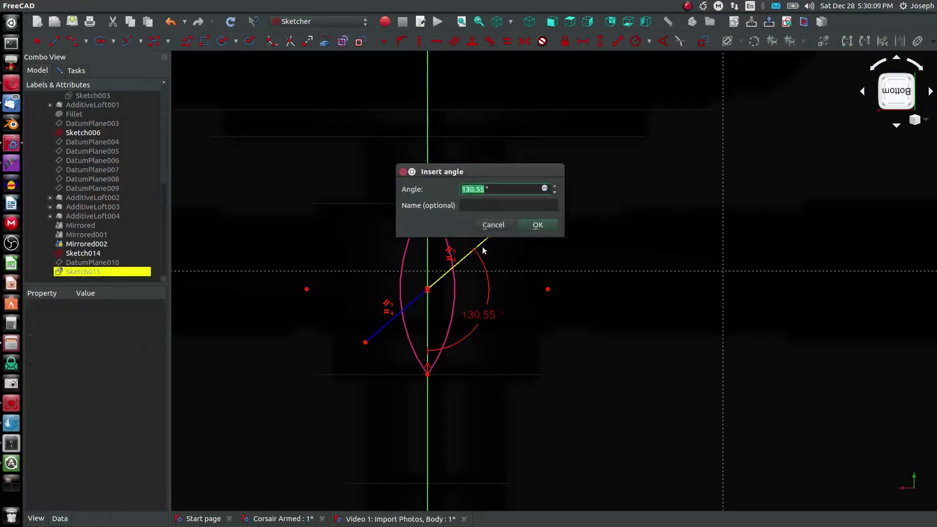
{"action": "type", "text": "45"}
{"action": "key", "text": "Return"}
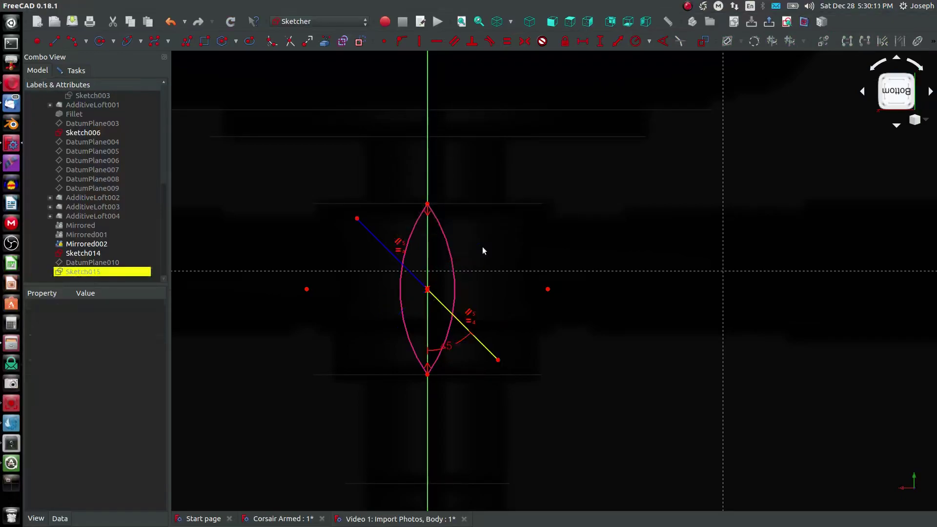
- Set the construction line's angle to 135°
{"action": "double_click", "coordinate": [446, 346]}
{"action": "type", "text": "135"}
{"action": "key", "text": "Return"}
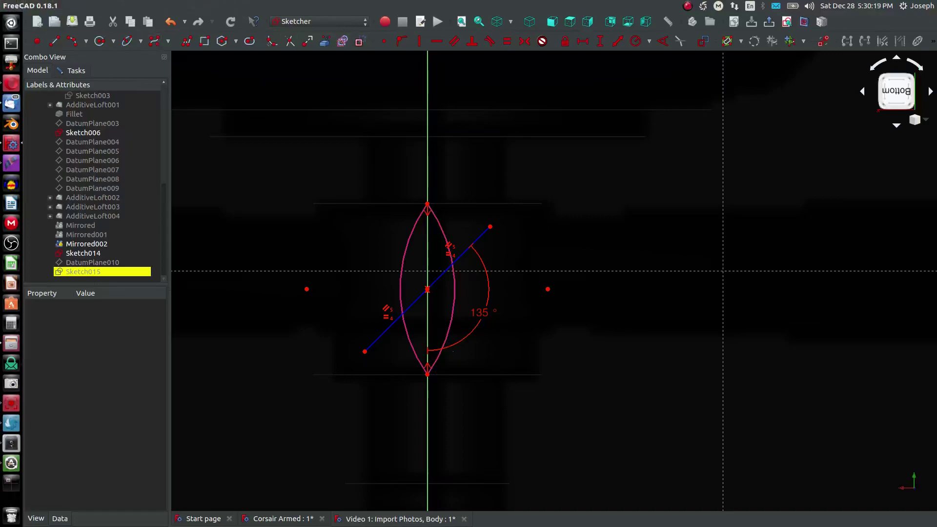
- Draw two arcs between the outer ends of the diagonal construction lines, bulging to opposite sides to form a lens profile
{"action": "left_click", "coordinate": [427, 290]}
{"action": "left_click", "coordinate": [366, 351]}
{"action": "left_click", "coordinate": [418, 261]}
{"action": "left_click", "coordinate": [491, 227]}
{"action": "left_click", "coordinate": [366, 351]}
{"action": "left_click", "coordinate": [471, 266]}
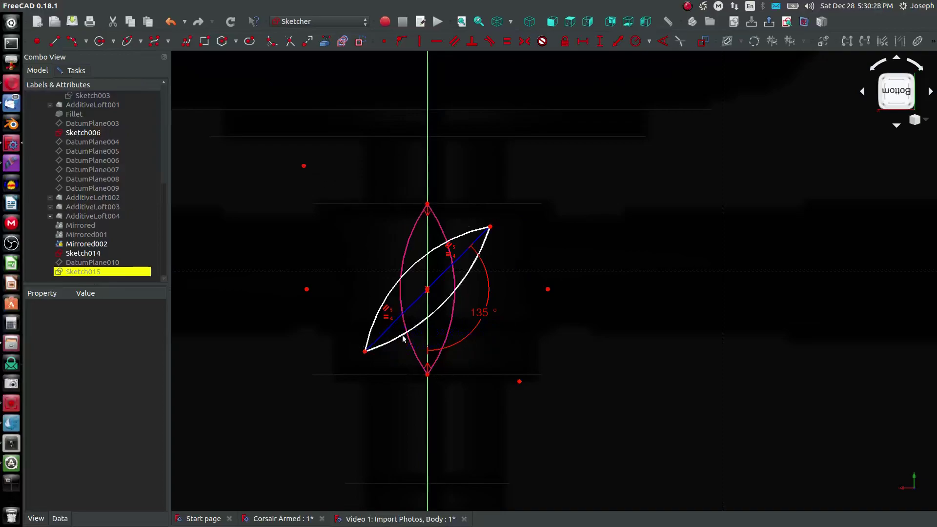
- Constrain the two lens arcs to equal radii and set the radius to 6 mm
{"action": "right_click", "coordinate": [438, 309]}
{"action": "left_click", "coordinate": [406, 269]}
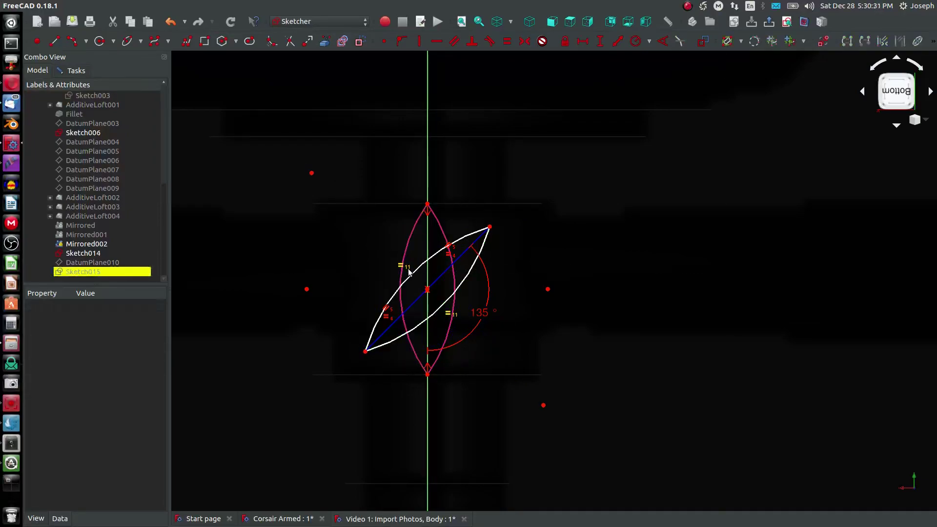
{"action": "left_click", "coordinate": [422, 268]}
{"action": "key", "text": "shift+r"}
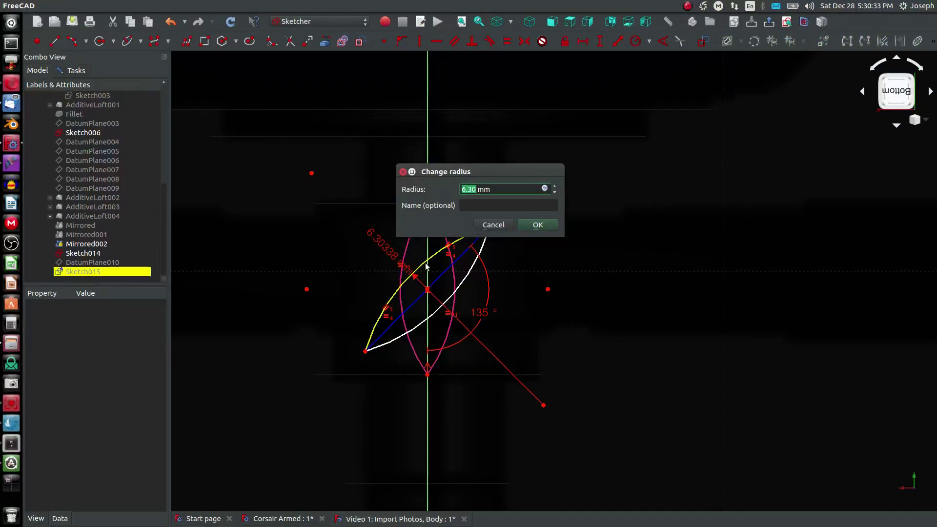
{"action": "type", "text": "6"}
{"action": "key", "text": "Return"}
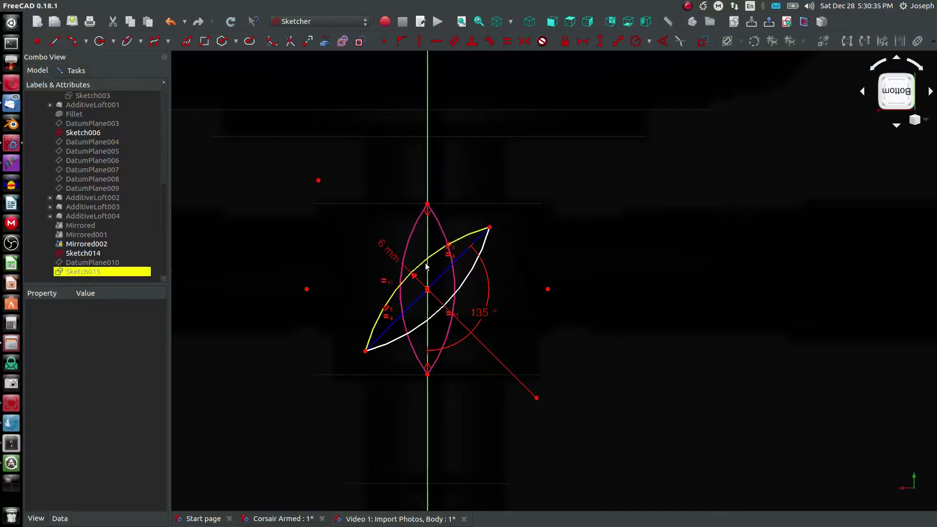
- Constrain the upper construction line's length to 3 mm
{"action": "left_click", "coordinate": [618, 41]}
{"action": "left_click", "coordinate": [537, 396]}
{"action": "left_click", "coordinate": [445, 276]}
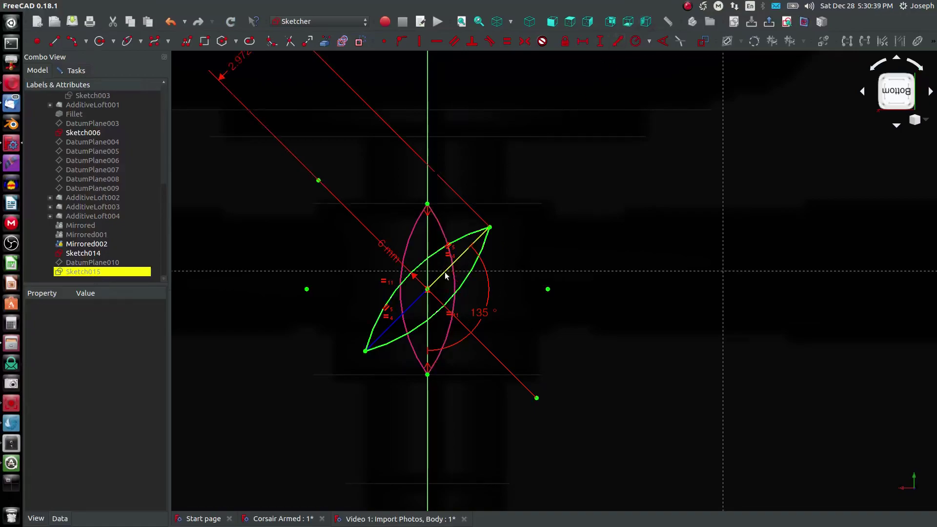
{"action": "type", "text": "3"}
{"action": "key", "text": "Return"}
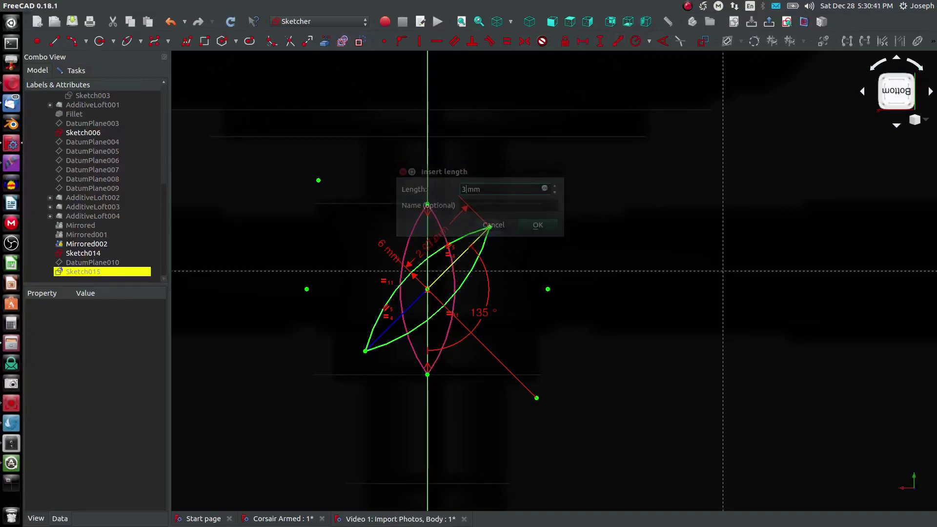
- Set the construction line's length to 4 mm
{"action": "double_click", "coordinate": [437, 246]}
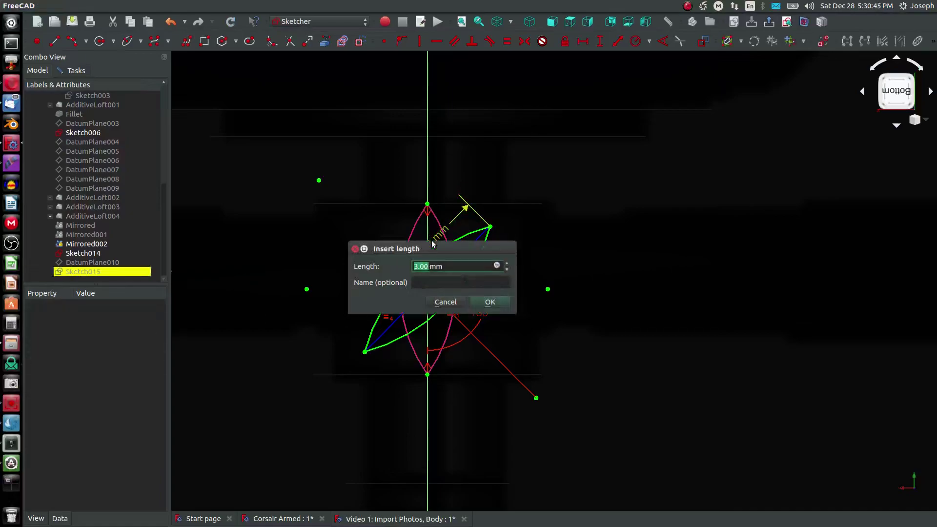
{"action": "type", "text": "4"}
{"action": "key", "text": "Return"}
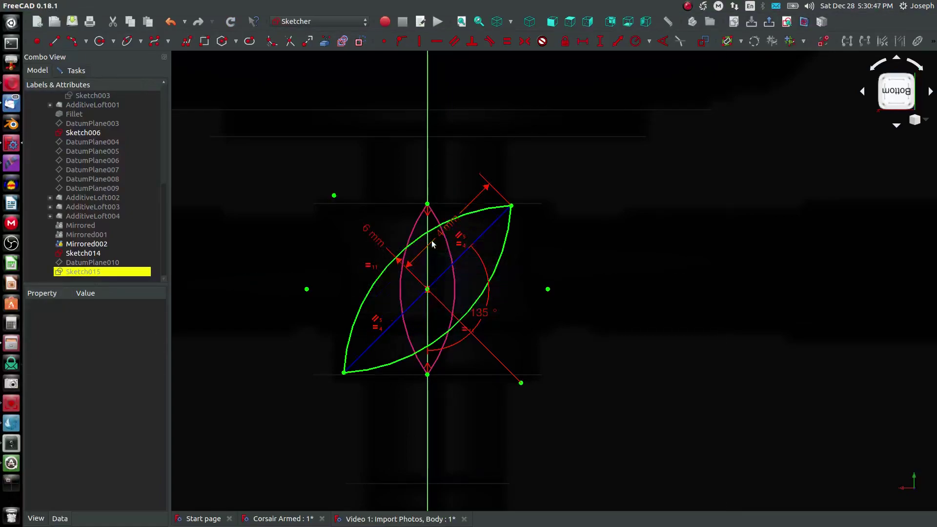
- Flatten the lens profile by trying arc radii of 8, 9 and 10 mm and finally setting the radius to 12 mm
{"action": "double_click", "coordinate": [376, 235]}
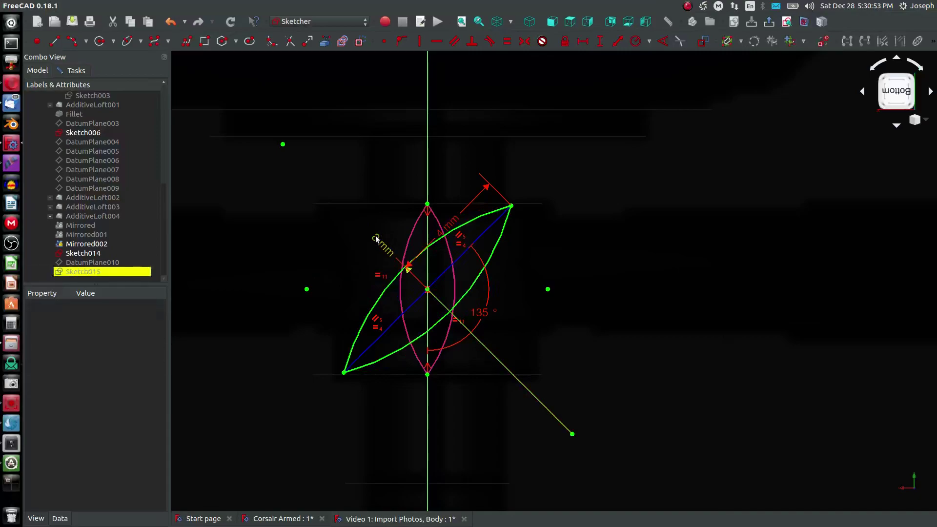
{"action": "double_click", "coordinate": [377, 238]}
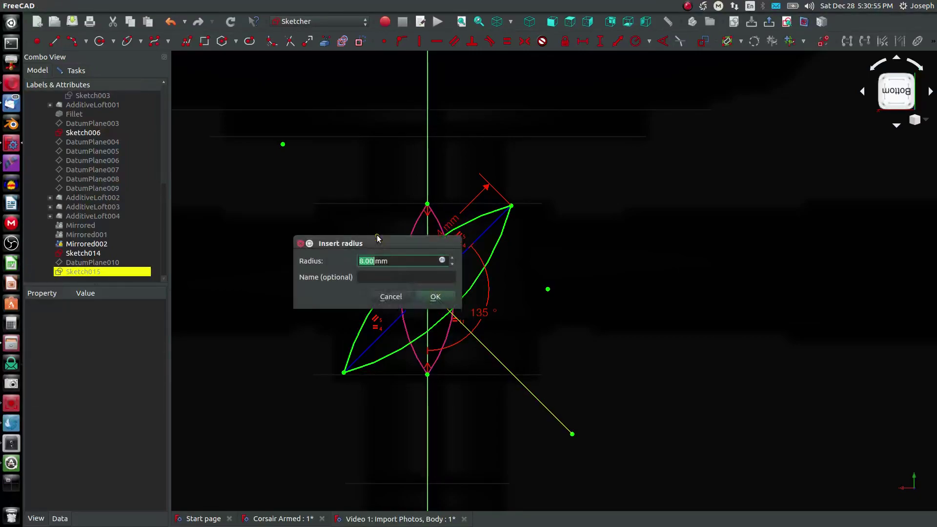
{"action": "type", "text": "9"}
{"action": "key", "text": "Return"}
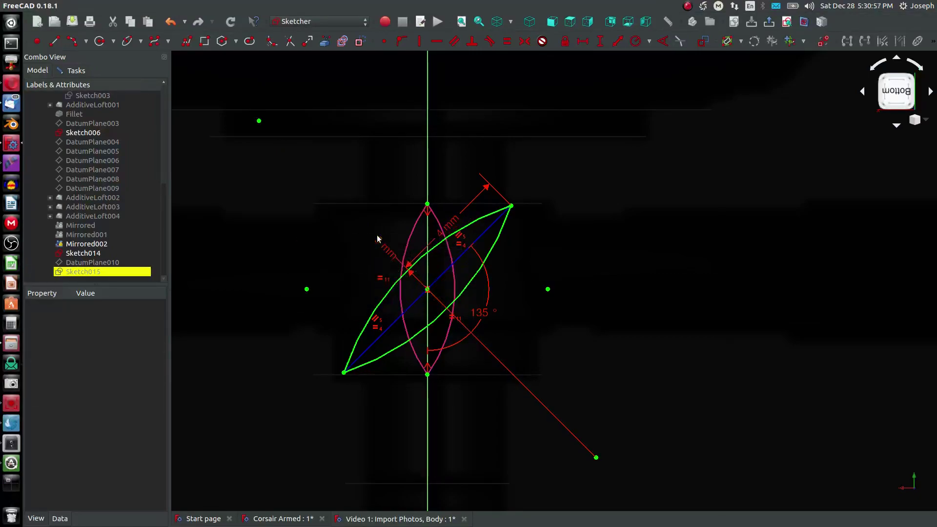
{"action": "double_click", "coordinate": [384, 243]}
{"action": "type", "text": "10"}
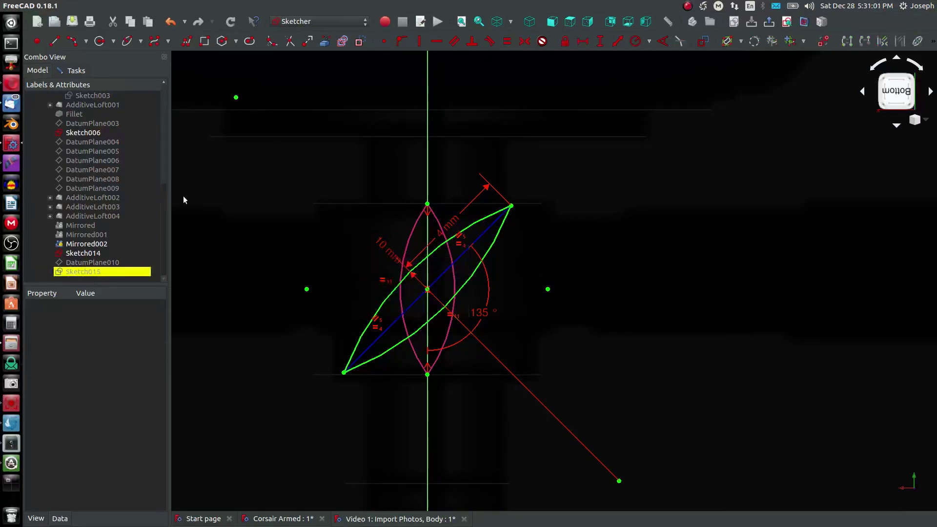
{"action": "double_click", "coordinate": [388, 250]}
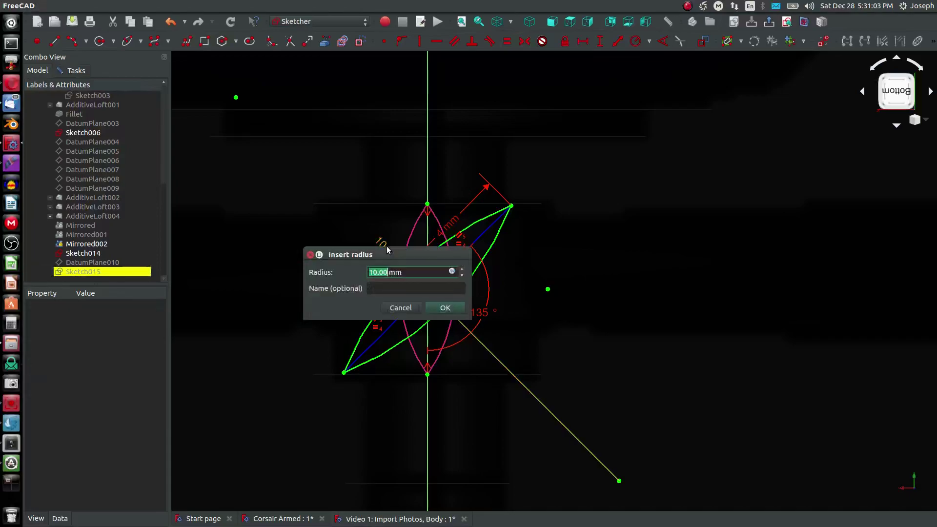
{"action": "type", "text": "12"}
{"action": "key", "text": "Return"}
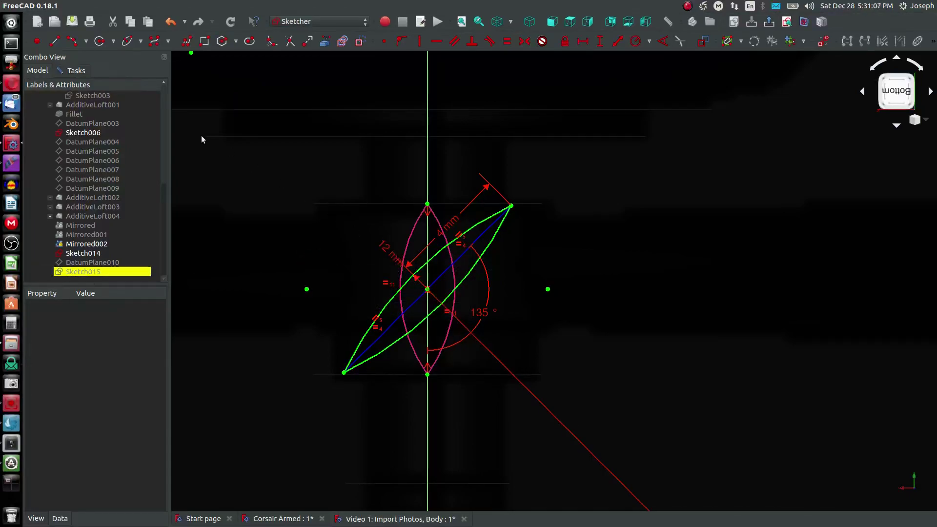
- Close the finished blade tip sketch
{"action": "scroll", "coordinate": [108, 104], "scroll_direction": "up", "scroll_amount": 6}
{"action": "scroll", "coordinate": [109, 104], "scroll_direction": "up", "scroll_amount": 1}
{"action": "left_click", "coordinate": [76, 70]}
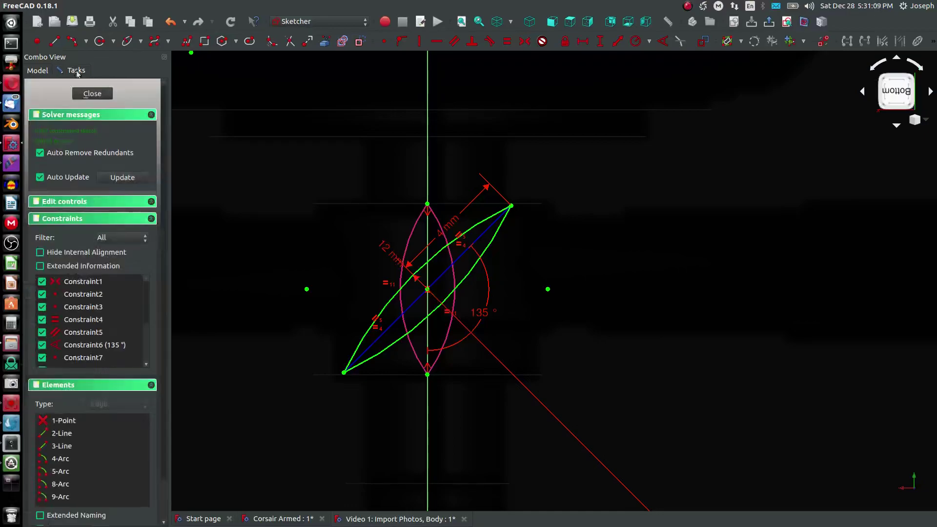
{"action": "left_click", "coordinate": [91, 92]}
- Try to pad the blade tip profile by 10 mm
{"action": "scroll", "coordinate": [508, 293], "scroll_direction": "up", "scroll_amount": 5}
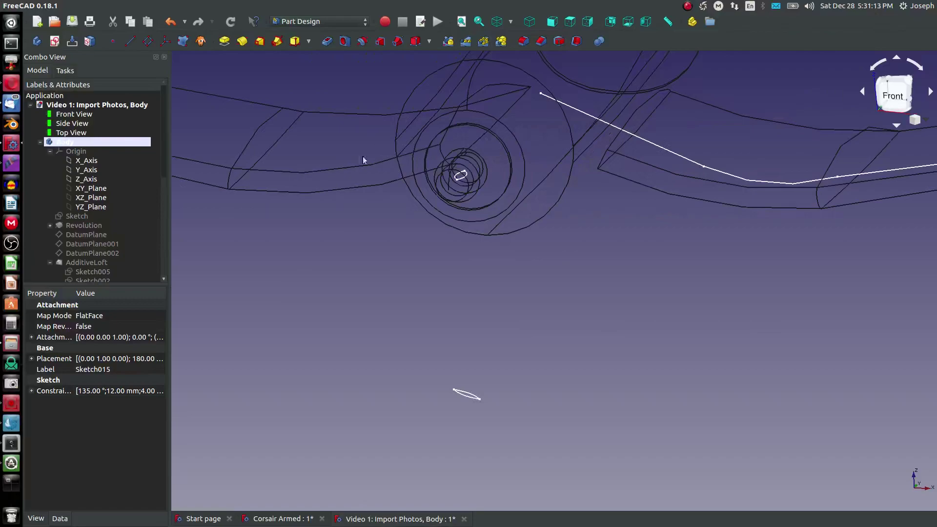
{"action": "left_click", "coordinate": [224, 41]}
{"action": "left_click", "coordinate": [126, 94]}
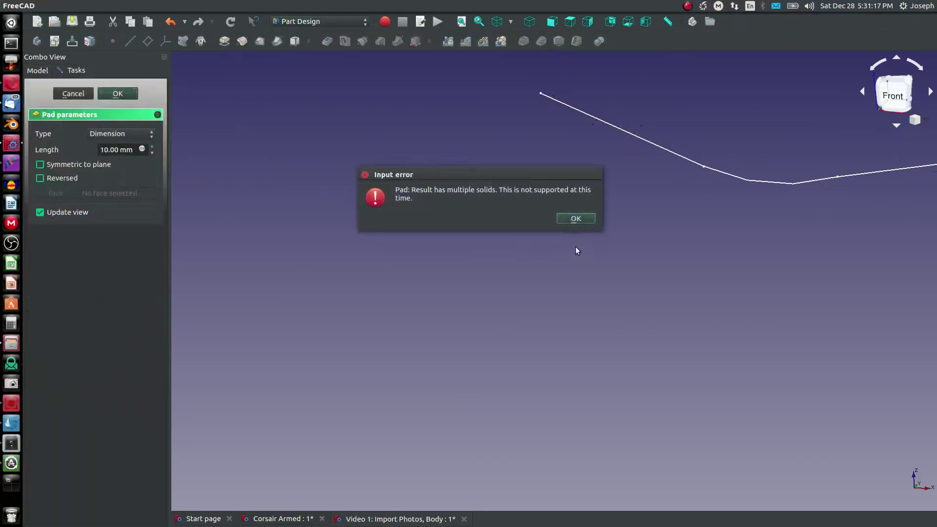
{"action": "left_click", "coordinate": [586, 218]}
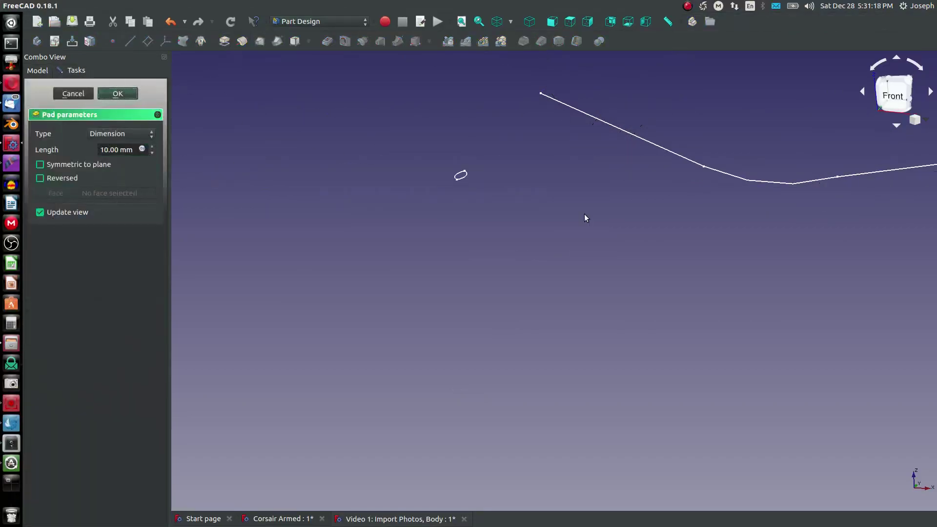
{"action": "left_click", "coordinate": [89, 93]}
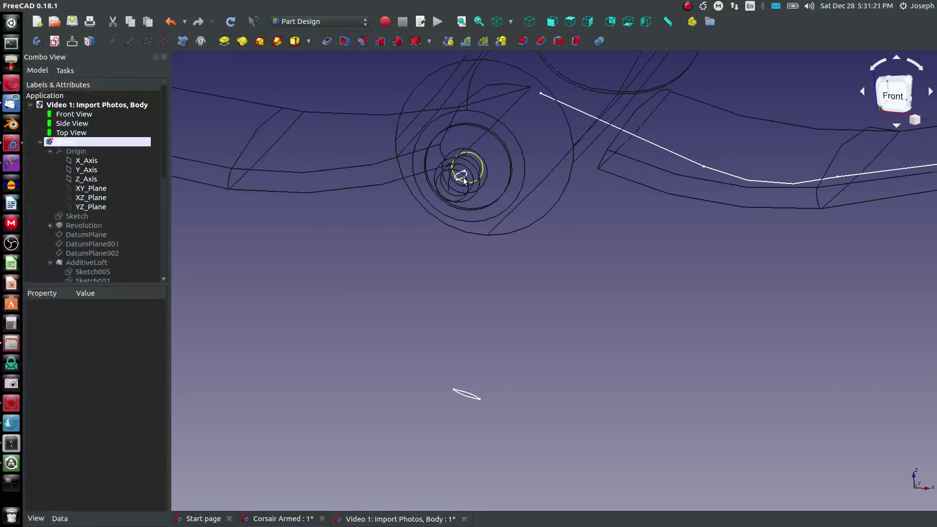
{"action": "scroll", "coordinate": [463, 177], "scroll_direction": "up", "scroll_amount": 5}
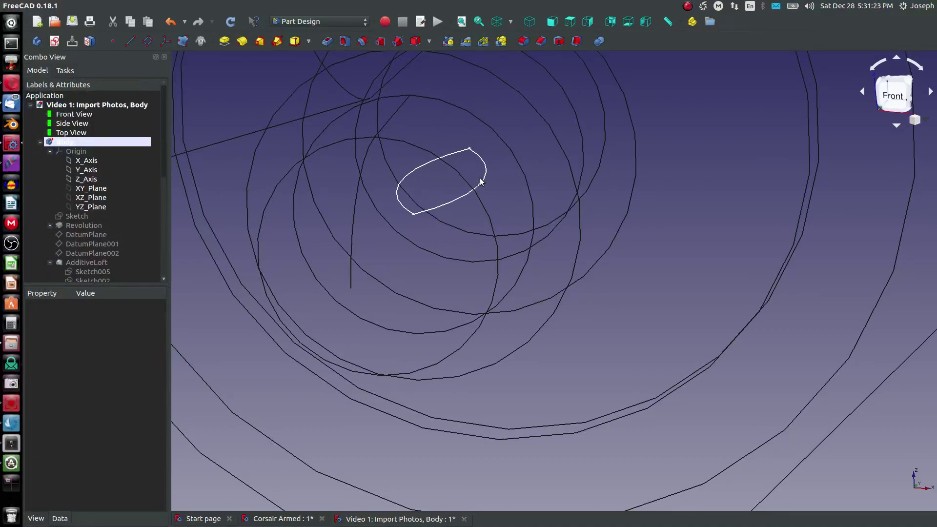
- Create an additive loft from the hub cross-section to the lens profile near the blade tip
{"action": "left_click", "coordinate": [481, 181]}
{"action": "scroll", "coordinate": [481, 203], "scroll_direction": "down", "scroll_amount": 6}
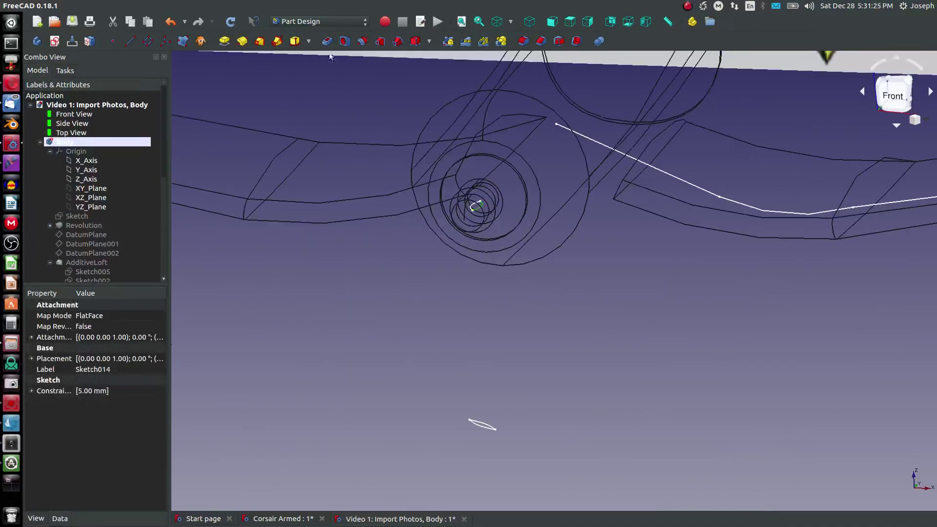
{"action": "left_click", "coordinate": [259, 41]}
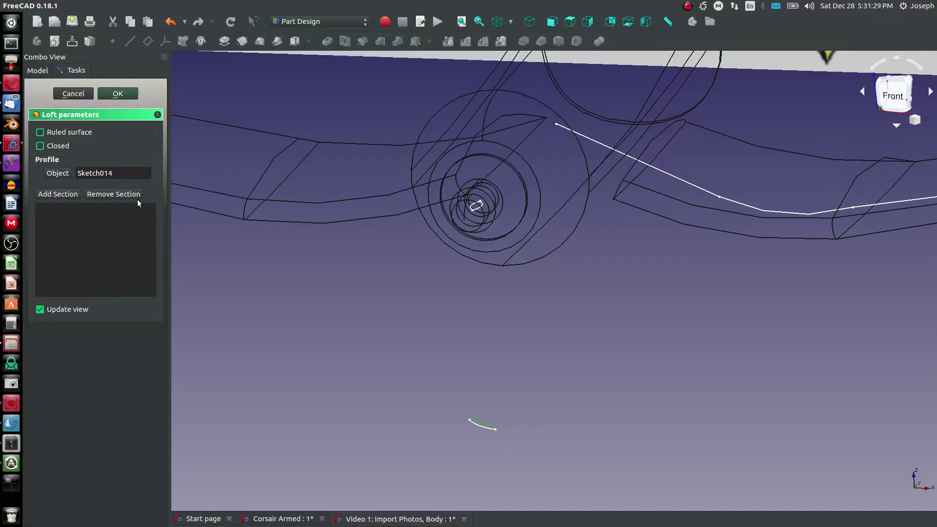
{"action": "left_click", "coordinate": [483, 423]}
{"action": "middle_click_drag", "start_coordinate": [481, 420], "coordinate": [476, 444]}
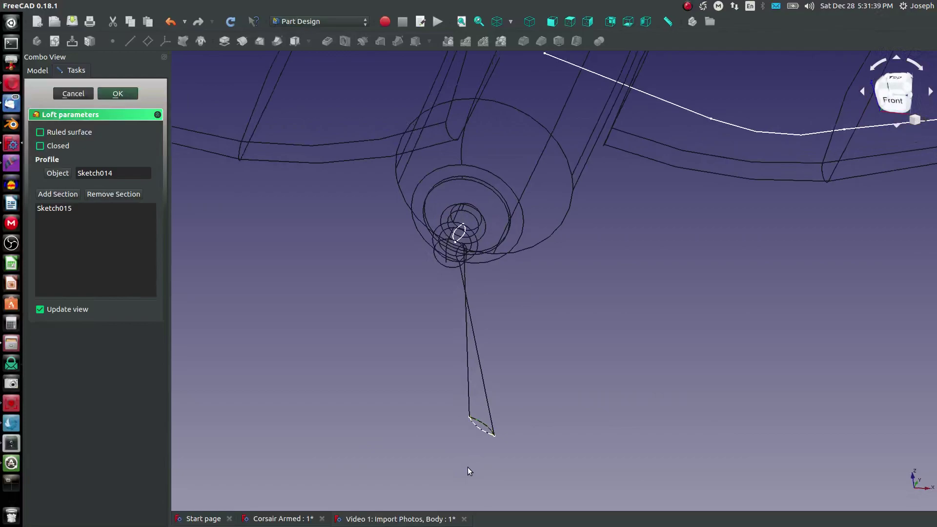
{"action": "left_click", "coordinate": [117, 94]}
- Switch the model's display from wireframe to shaded and inspect the lofted blade at the propeller hub
{"action": "scroll", "coordinate": [430, 279], "scroll_direction": "down", "scroll_amount": 5}
{"action": "scroll", "coordinate": [437, 274], "scroll_direction": "up", "scroll_amount": 5}
{"action": "scroll", "coordinate": [527, 176], "scroll_direction": "down", "scroll_amount": 3}
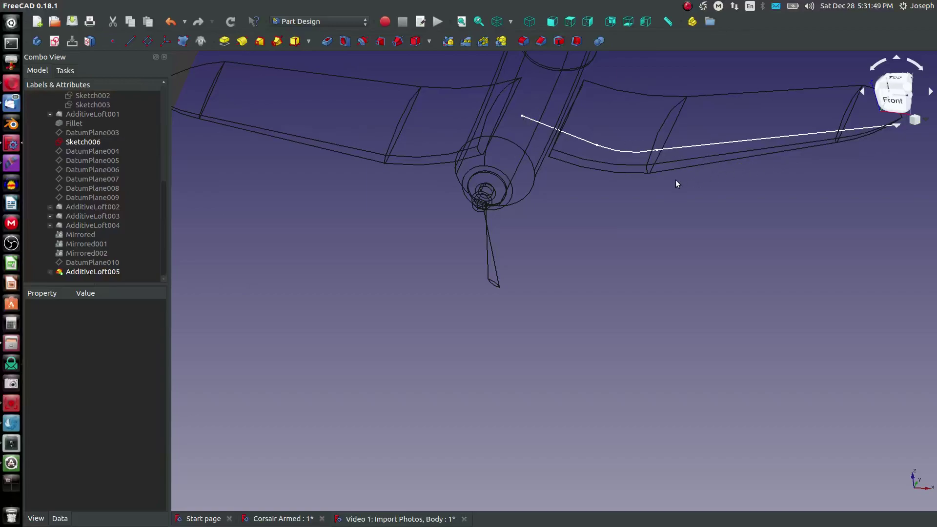
{"action": "left_click", "coordinate": [510, 22]}
{"action": "left_click", "coordinate": [508, 37]}
{"action": "mouse_move", "coordinate": [527, 205]}
{"action": "middle_mouse_down"}
{"action": "mouse_move", "coordinate": [465, 104]}
{"action": "mouse_move", "coordinate": [511, 178]}
{"action": "mouse_move", "coordinate": [536, 186]}
{"action": "middle_mouse_up"}
{"action": "scroll", "coordinate": [498, 209], "scroll_direction": "up", "scroll_amount": 2}
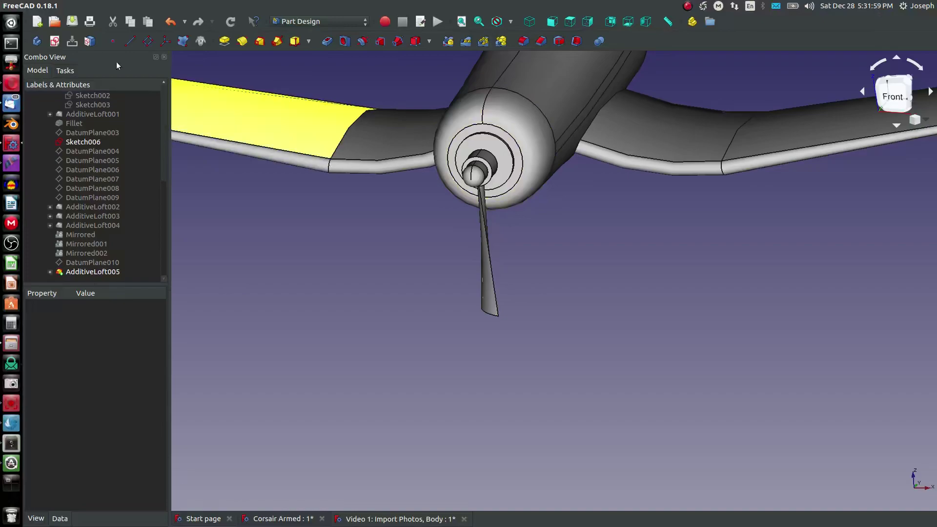
{"action": "left_click", "coordinate": [153, 42]}
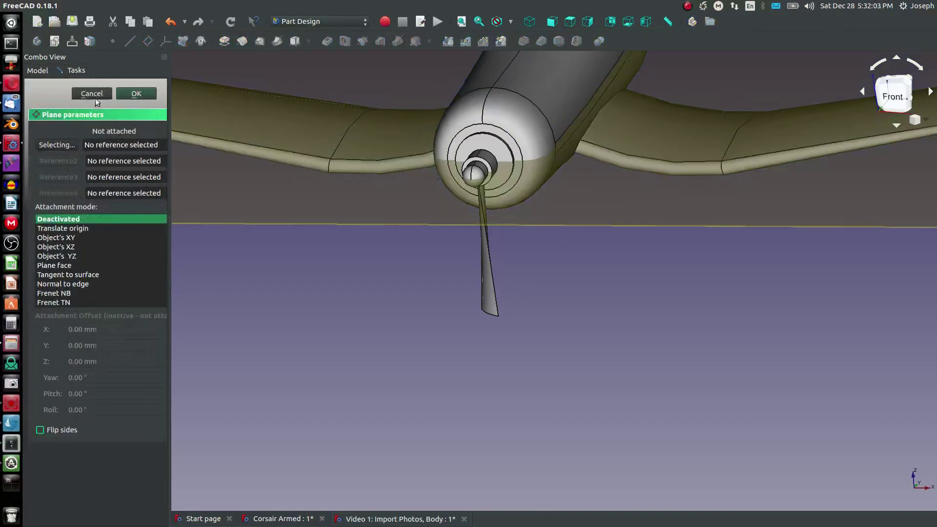
{"action": "left_click", "coordinate": [67, 238]}
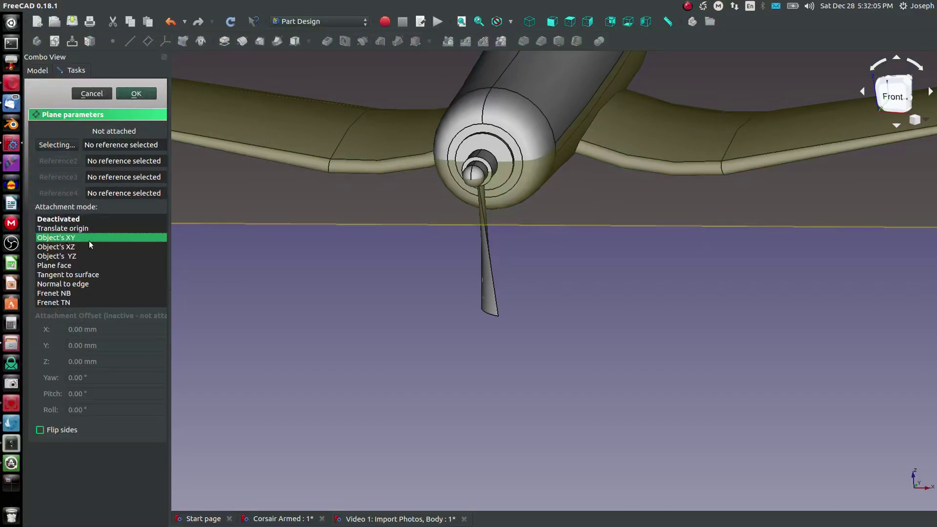
{"action": "left_click", "coordinate": [48, 146]}
{"action": "left_click", "coordinate": [76, 239]}
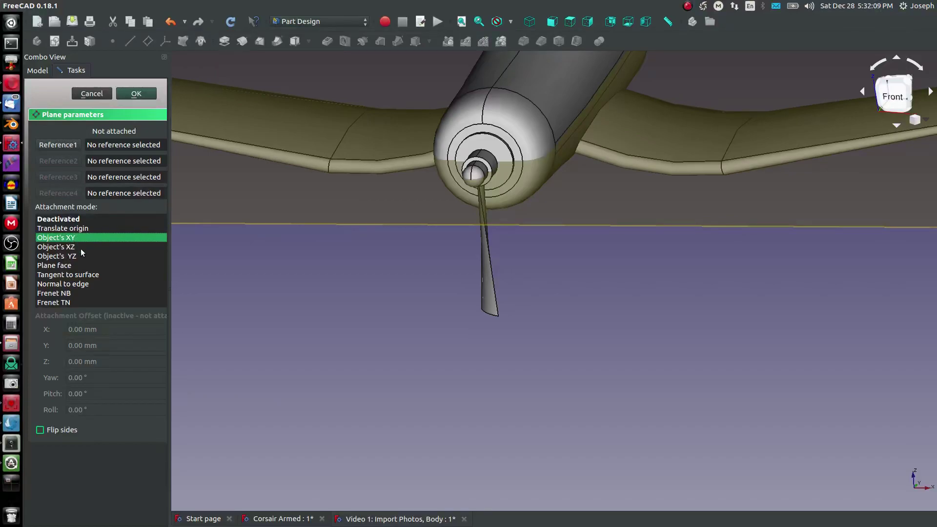
{"action": "left_click", "coordinate": [69, 148]}
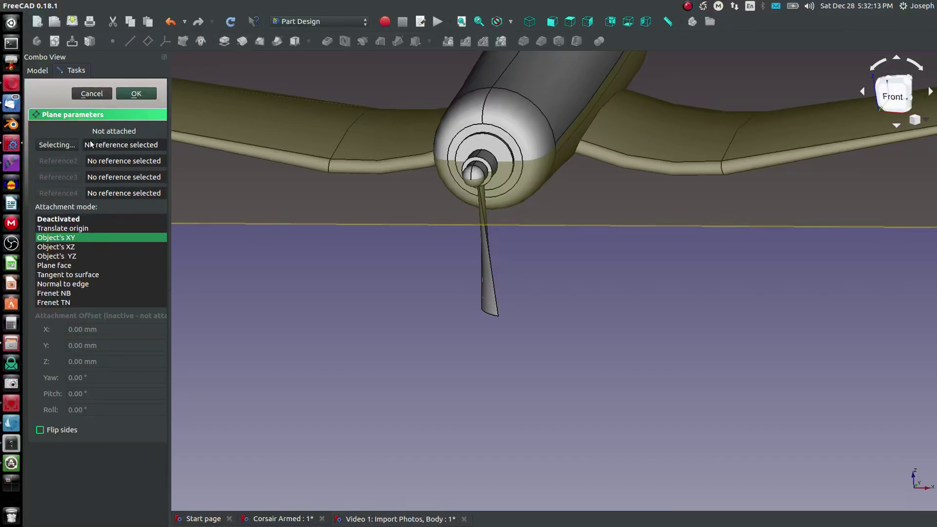
{"action": "left_click", "coordinate": [130, 97]}
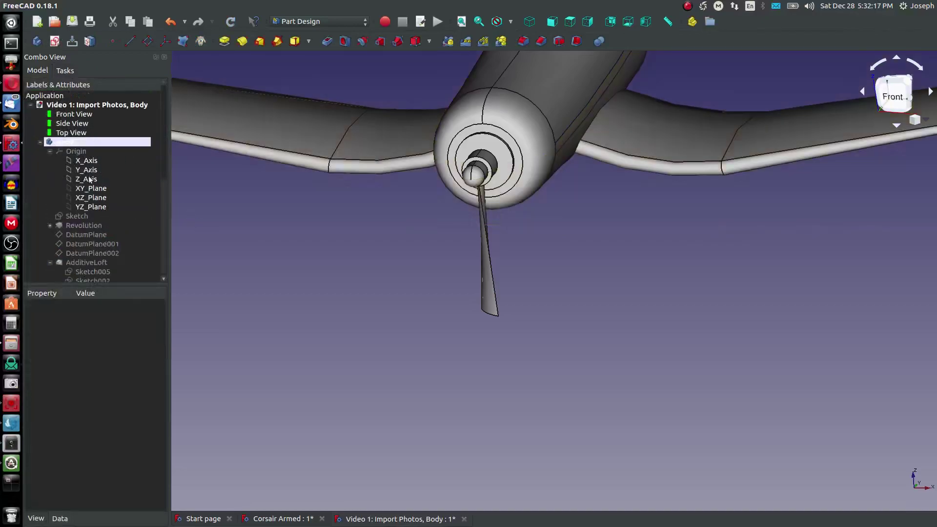
{"action": "left_click", "coordinate": [90, 188]}
{"action": "left_click", "coordinate": [147, 41]}
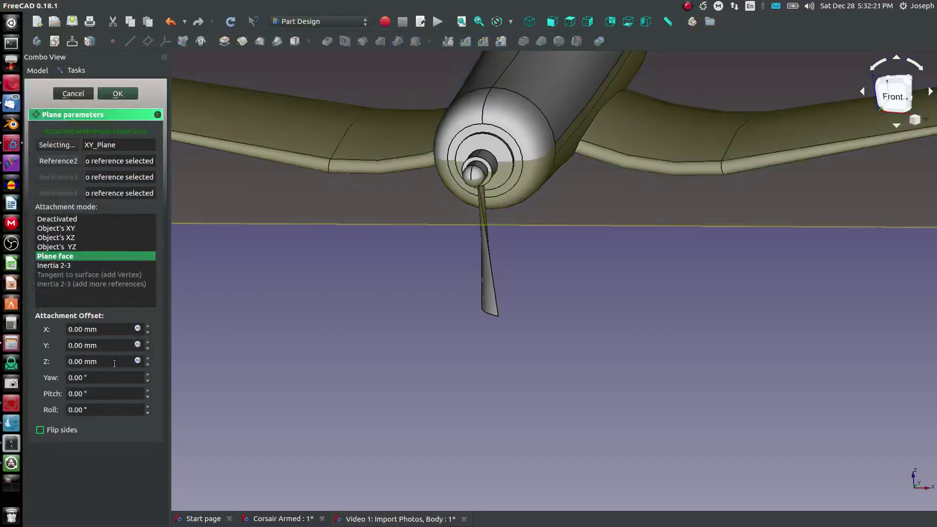
{"action": "left_click", "coordinate": [147, 360]}
{"action": "type", "text": "7"}
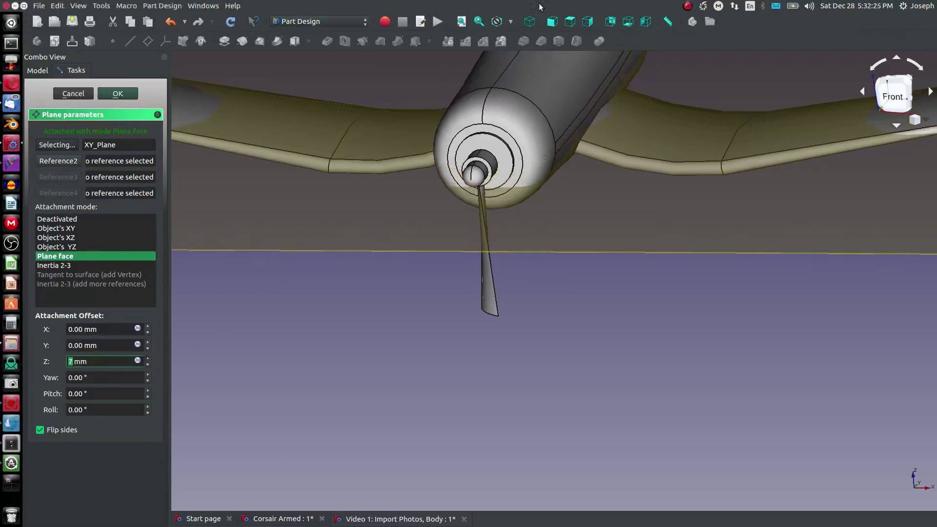
{"action": "left_click", "coordinate": [552, 22]}
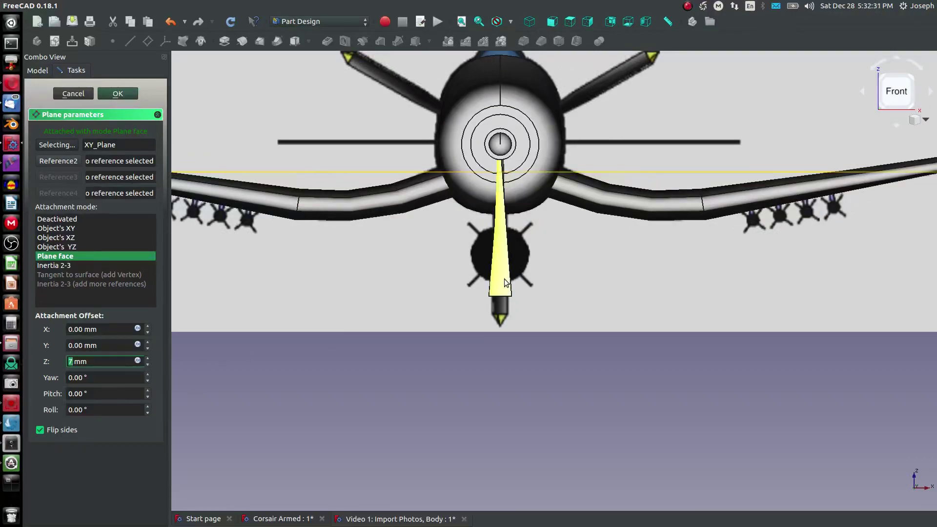
{"action": "left_click", "coordinate": [73, 93]}
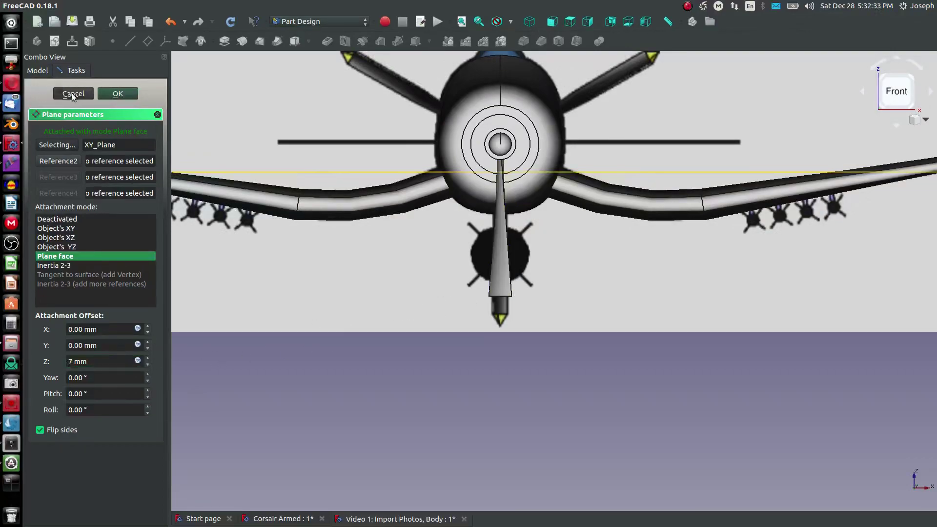
- Open the blade tip profile sketch inside the blade loft for editing
{"action": "scroll", "coordinate": [80, 215], "scroll_direction": "down", "scroll_amount": 7}
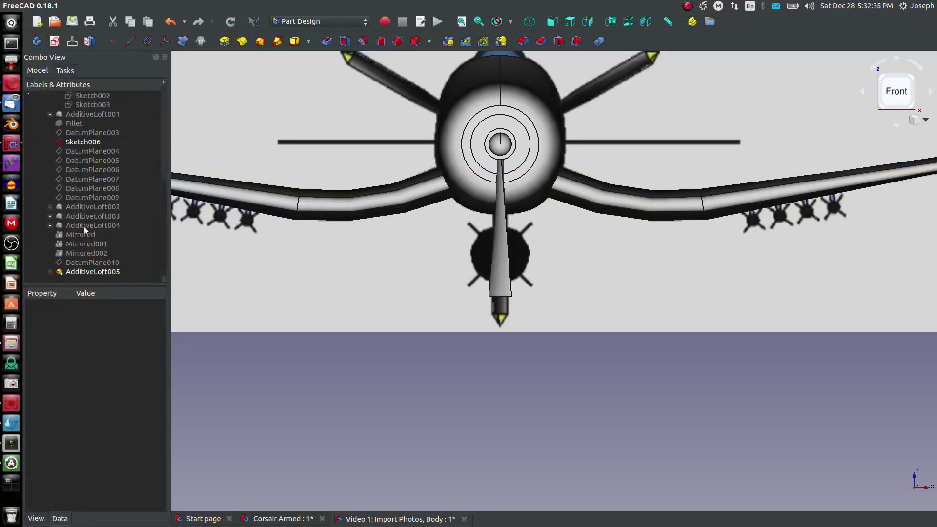
{"action": "left_click", "coordinate": [50, 272]}
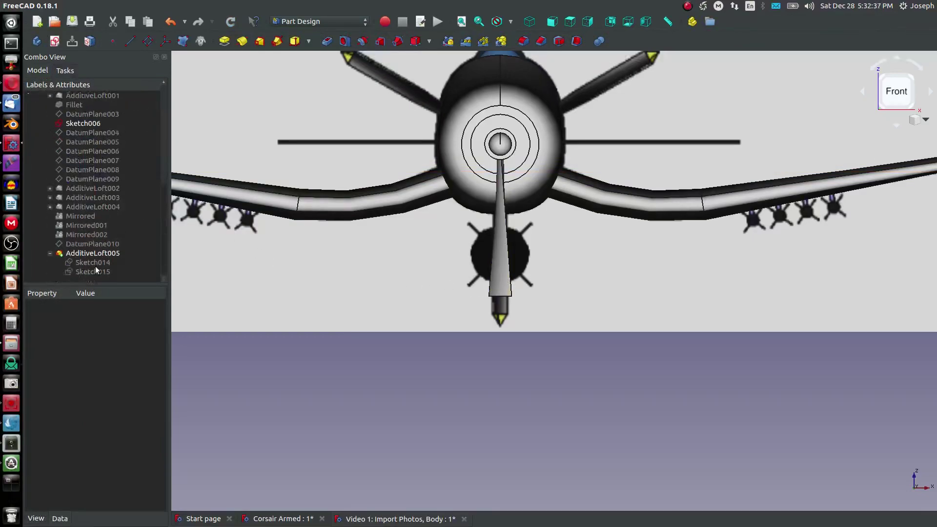
{"action": "left_click", "coordinate": [96, 264]}
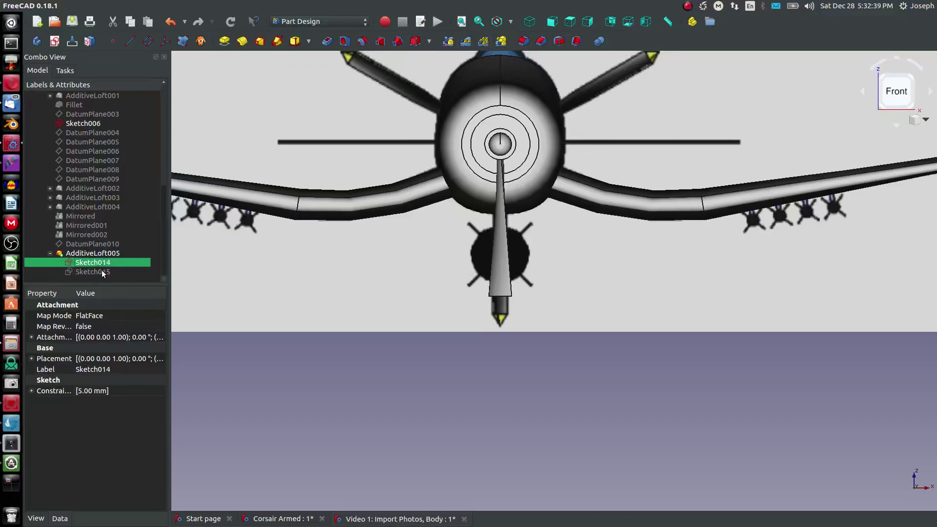
{"action": "left_click", "coordinate": [100, 272]}
{"action": "right_click", "coordinate": [101, 274]}
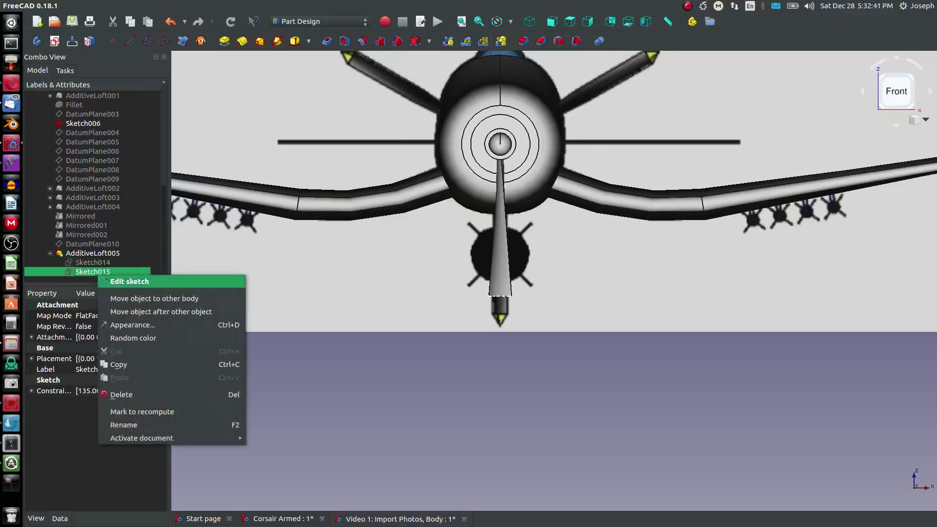
{"action": "left_click", "coordinate": [127, 281]}
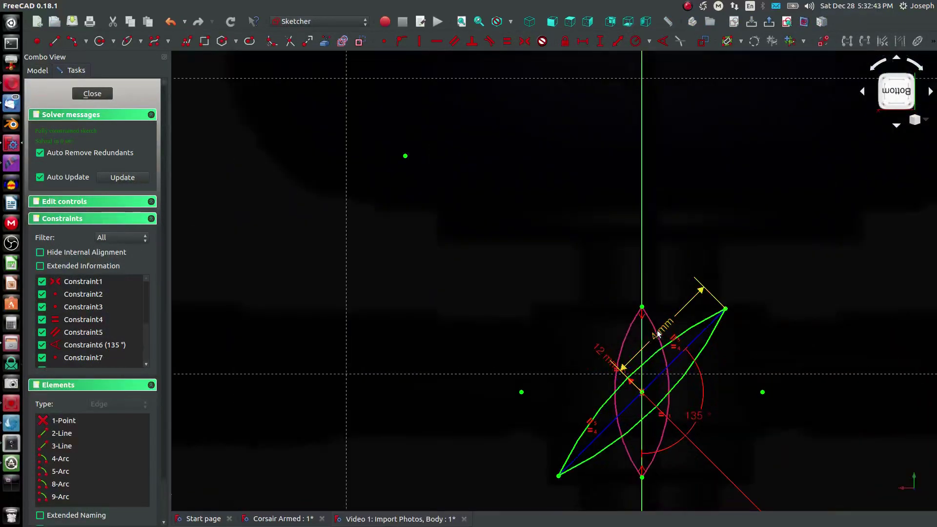
- Narrow the blade tip by trying construction line lengths of 3.75 and 3 mm, set it to 3.5 mm, and close the sketch
{"action": "double_click", "coordinate": [657, 334]}
{"action": "type", "text": "3.75"}
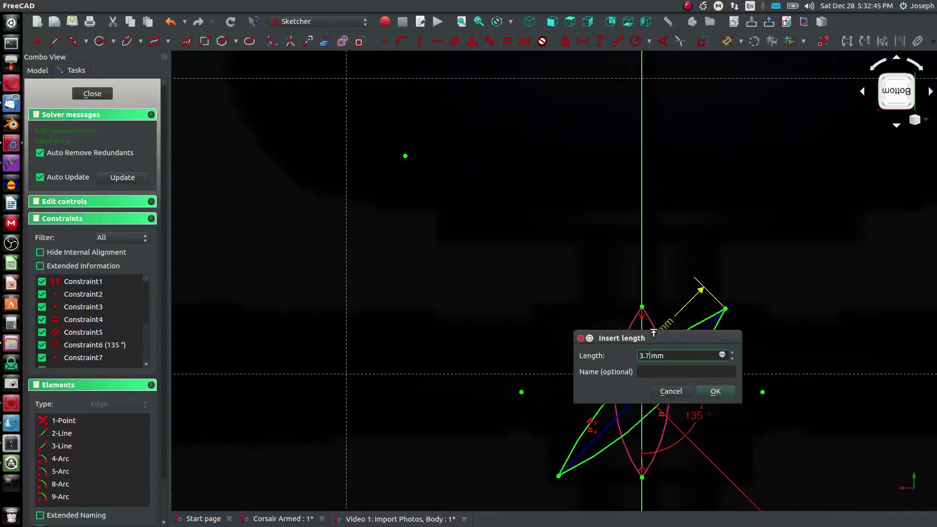
{"action": "key", "text": "Return"}
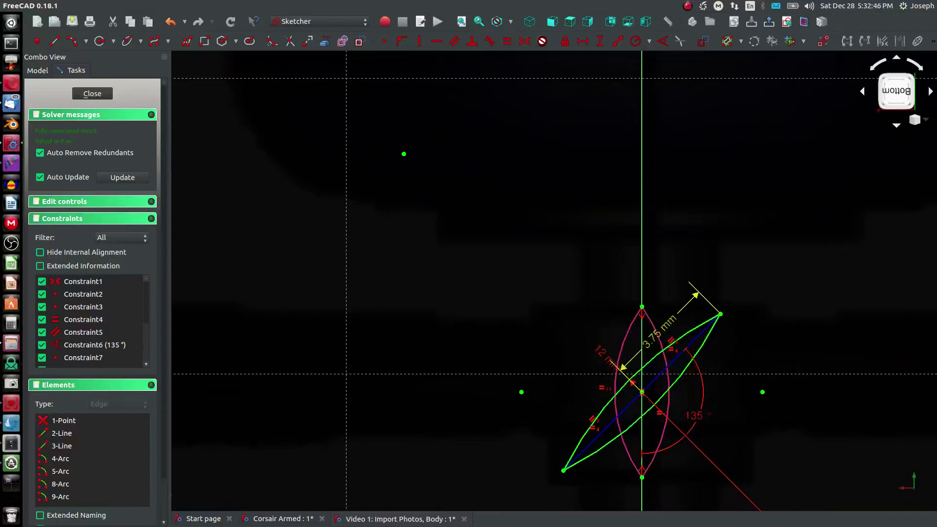
{"action": "double_click", "coordinate": [654, 337]}
{"action": "type", "text": "3mm"}
{"action": "key", "text": "Return"}
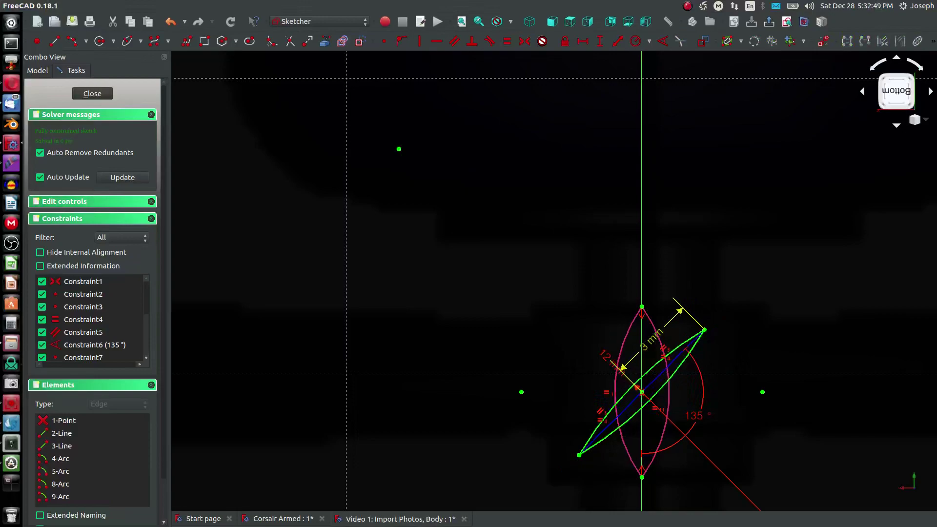
{"action": "double_click", "coordinate": [651, 347]}
{"action": "type", "text": "3.5"}
{"action": "key", "text": "Return"}
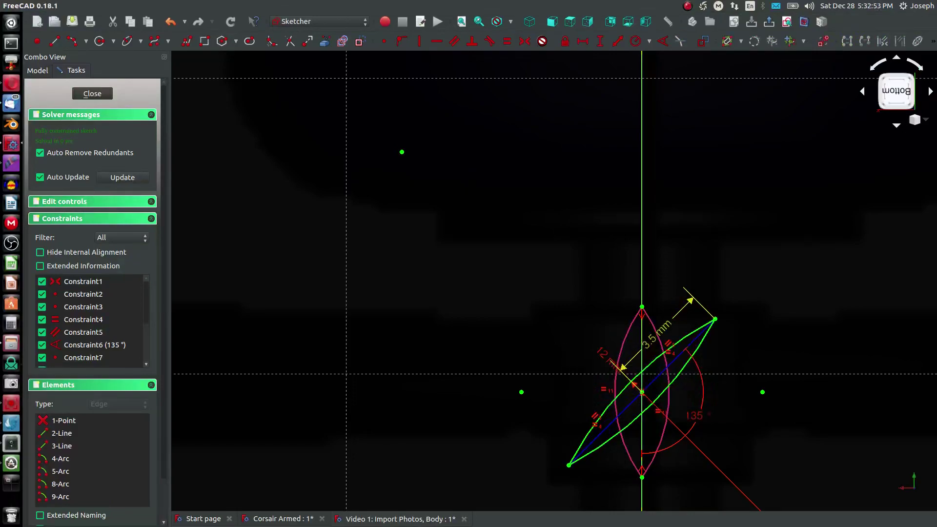
{"action": "left_click", "coordinate": [92, 93]}
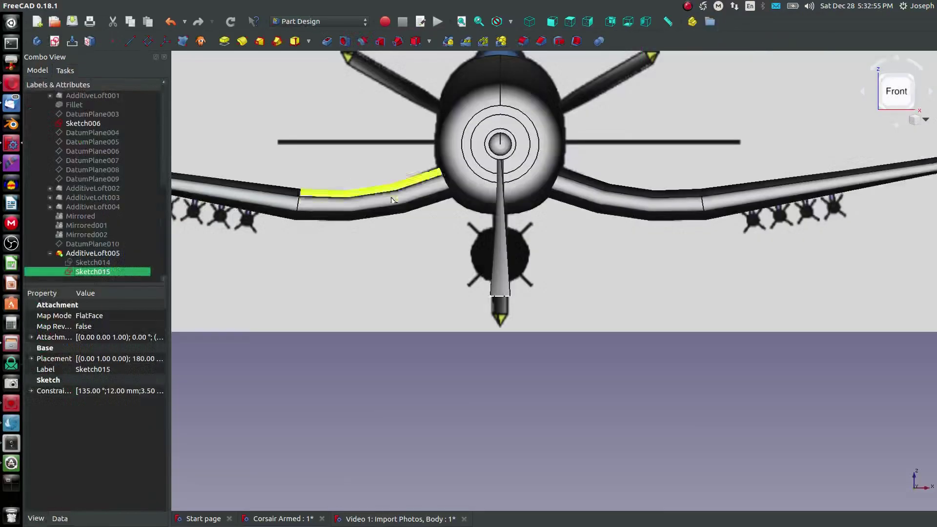
- Create a datum plane from the XY plane with flipped sides and a 43 mm Z offset at the reference blade's pointed end
{"action": "scroll", "coordinate": [499, 293], "scroll_direction": "up", "scroll_amount": 5}
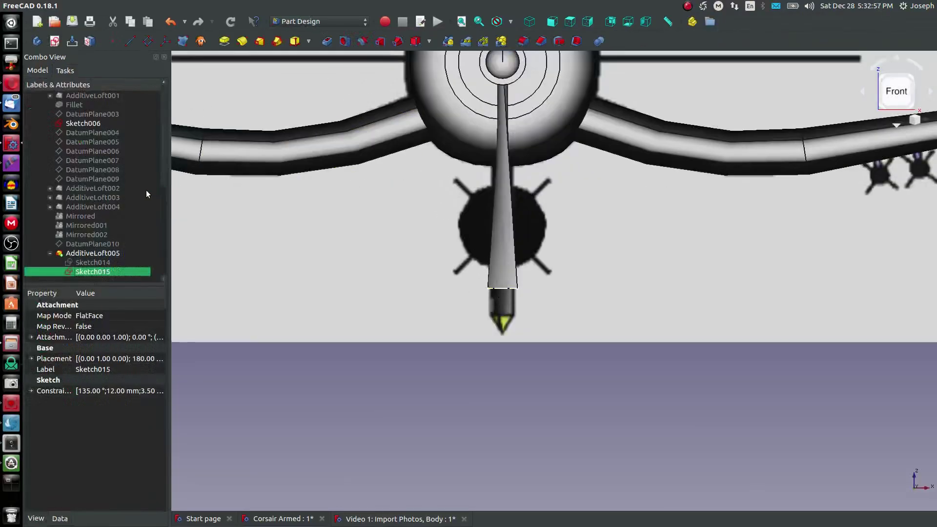
{"action": "scroll", "coordinate": [490, 298], "scroll_direction": "up", "scroll_amount": 4}
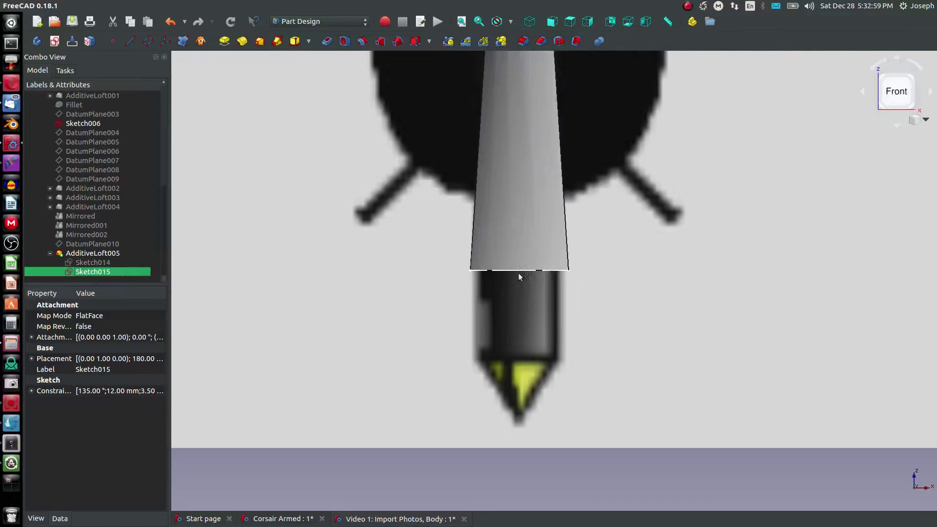
{"action": "scroll", "coordinate": [562, 277], "scroll_direction": "down", "scroll_amount": 6}
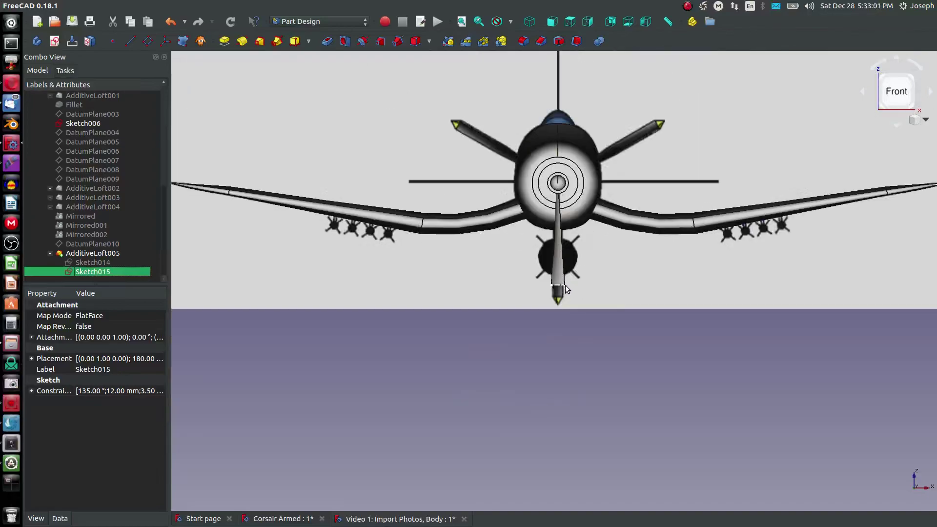
{"action": "scroll", "coordinate": [567, 248], "scroll_direction": "up", "scroll_amount": 4}
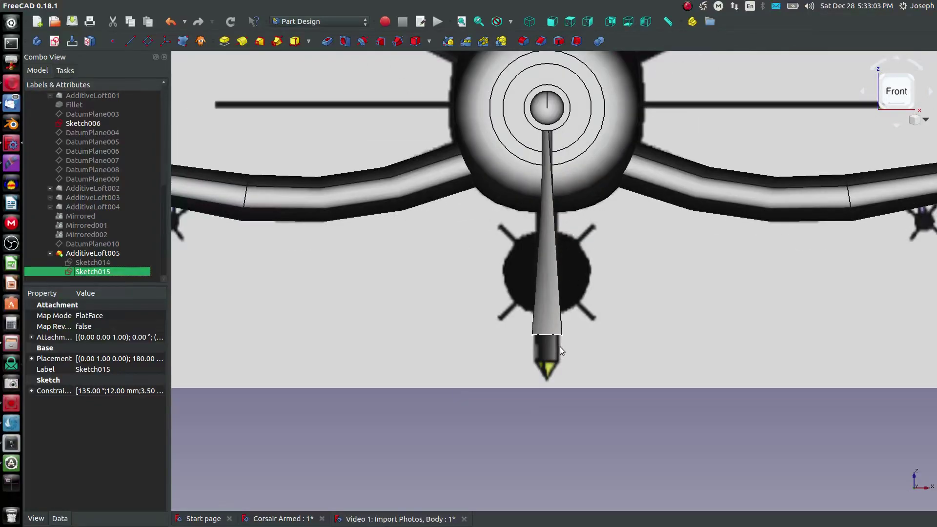
{"action": "scroll", "coordinate": [562, 350], "scroll_direction": "up", "scroll_amount": 3}
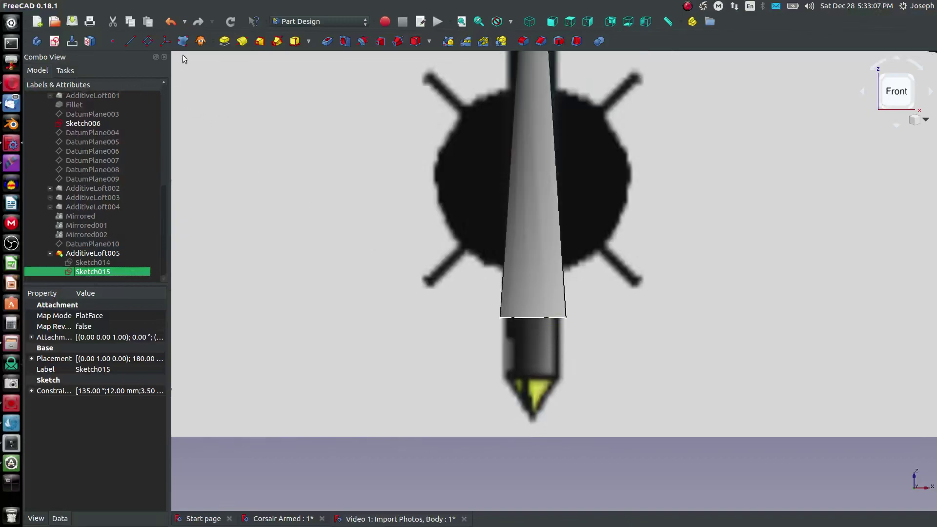
{"action": "scroll", "coordinate": [97, 127], "scroll_direction": "up", "scroll_amount": 10}
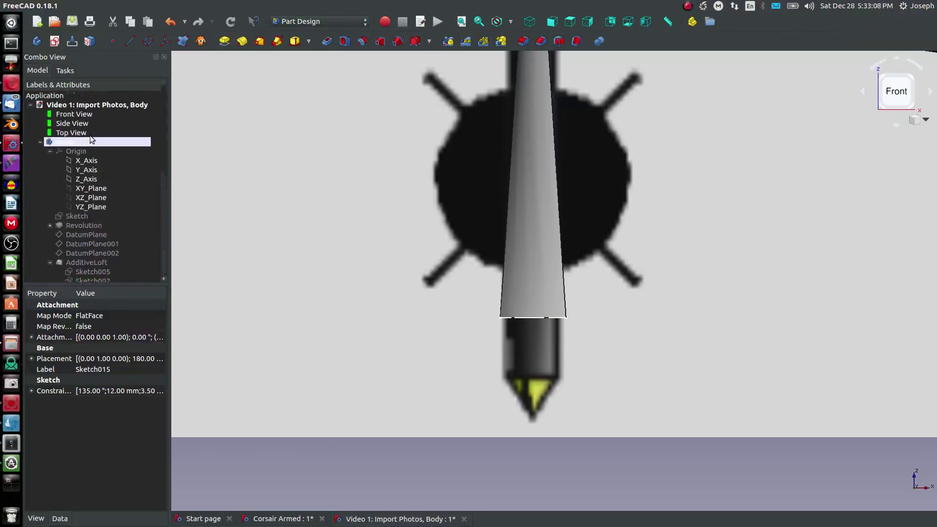
{"action": "left_click", "coordinate": [95, 189]}
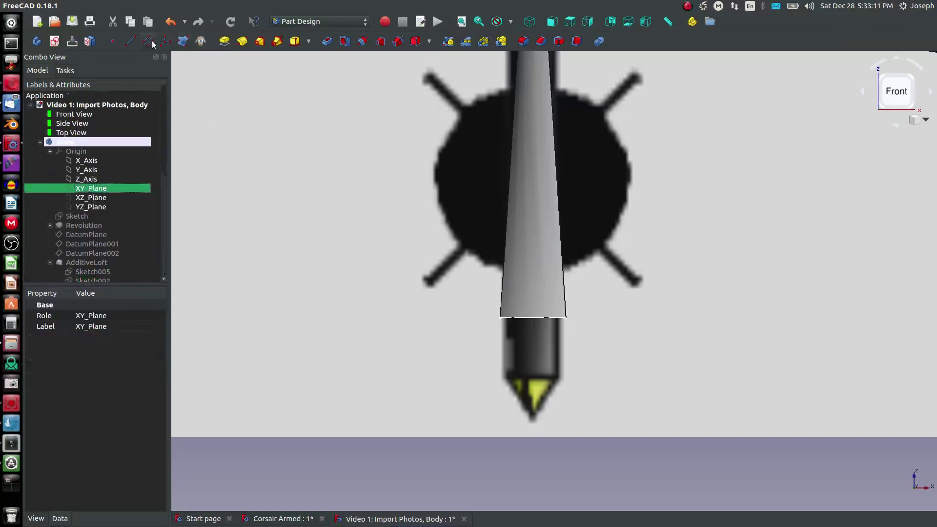
{"action": "scroll", "coordinate": [471, 266], "scroll_direction": "down", "scroll_amount": 8}
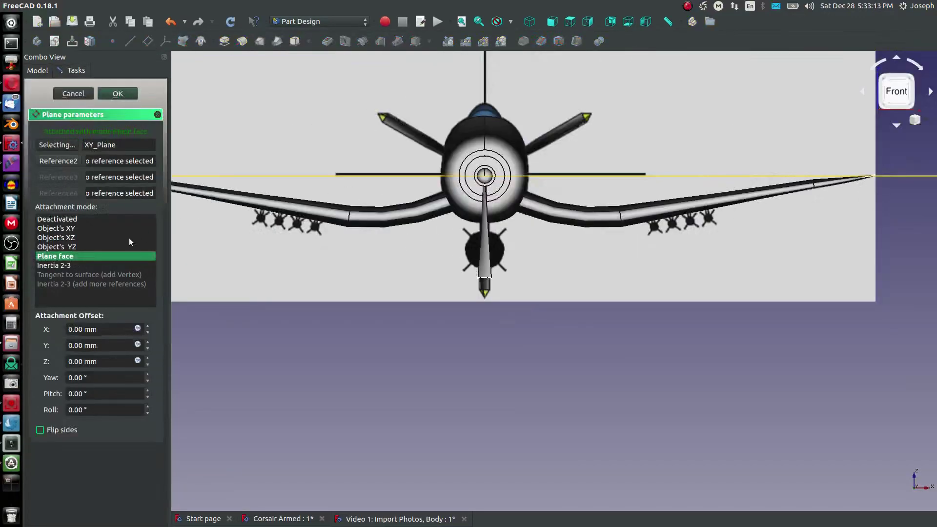
{"action": "left_click", "coordinate": [40, 430]}
{"action": "left_click", "coordinate": [149, 360]}
{"action": "scroll", "coordinate": [149, 361], "scroll_direction": "up", "scroll_amount": 10}
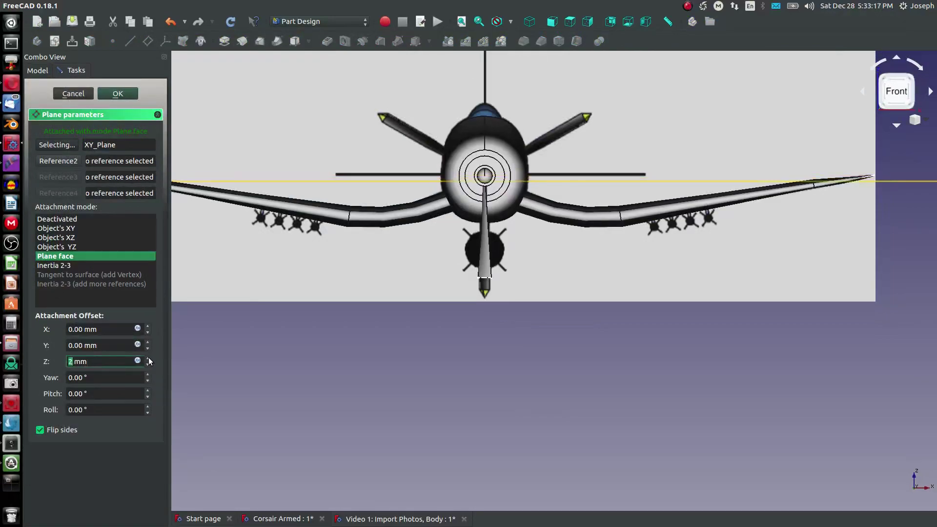
{"action": "scroll", "coordinate": [148, 361], "scroll_direction": "up", "scroll_amount": 20}
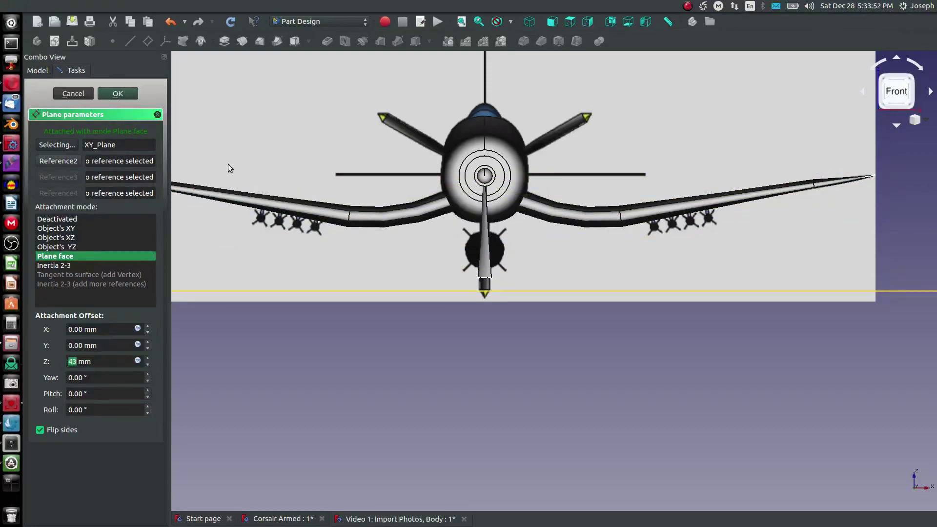
{"action": "left_click", "coordinate": [108, 94]}
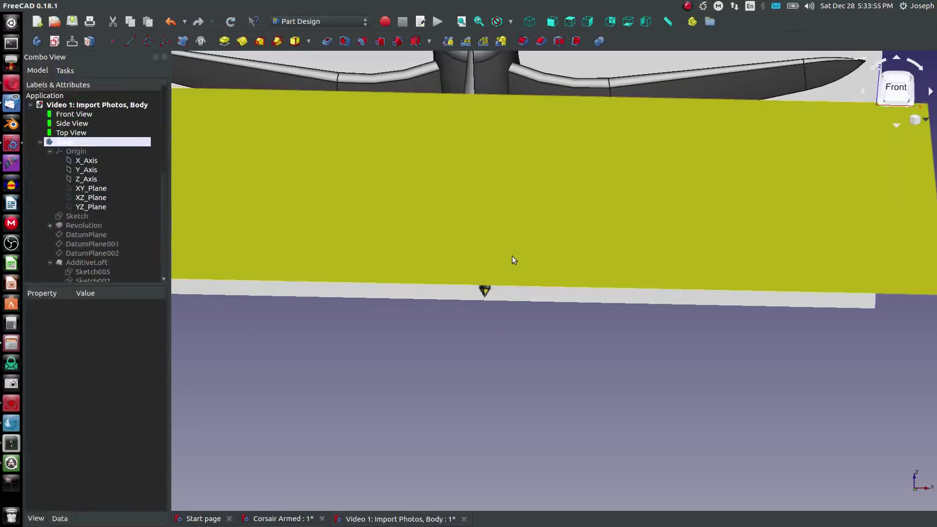
- Create a new sketch on the datum plane at the pointed end and hide that plane to reveal the blade profile
{"action": "left_click", "coordinate": [512, 256]}
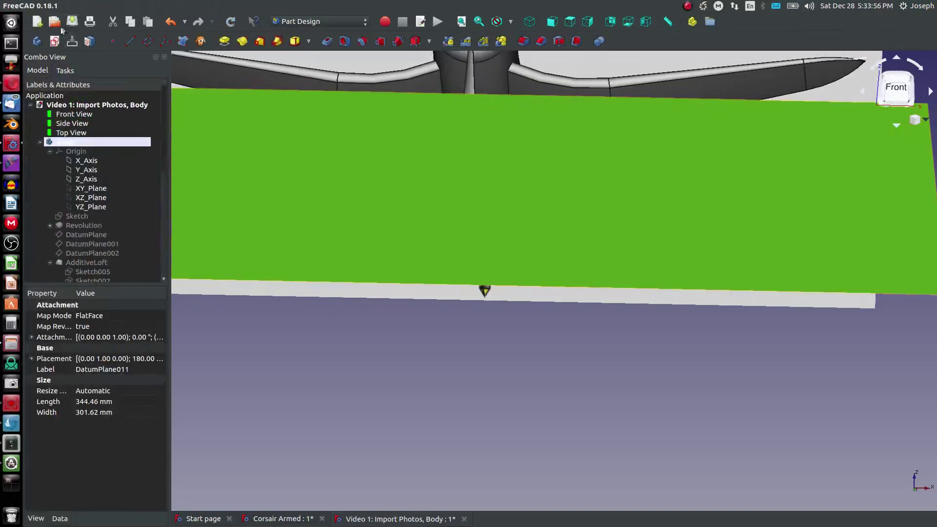
{"action": "left_click", "coordinate": [55, 41]}
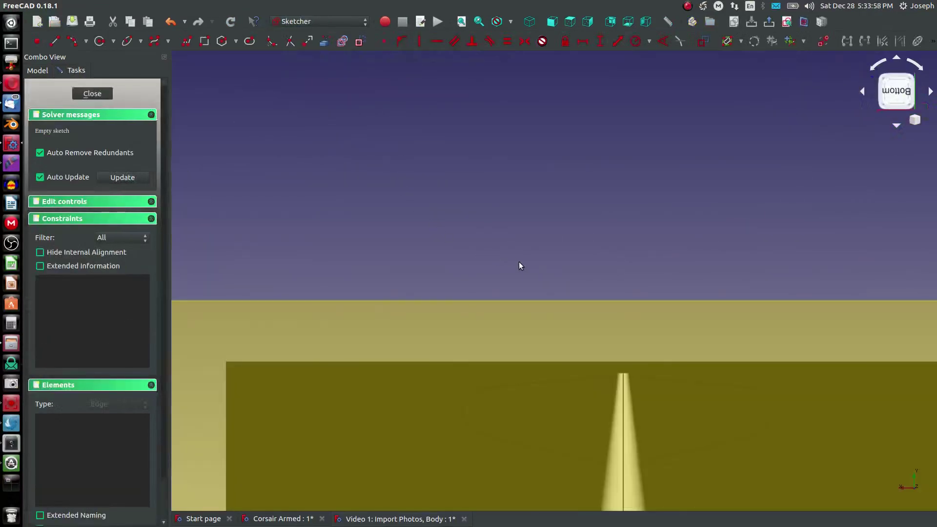
{"action": "scroll", "coordinate": [538, 368], "scroll_direction": "up", "scroll_amount": 10}
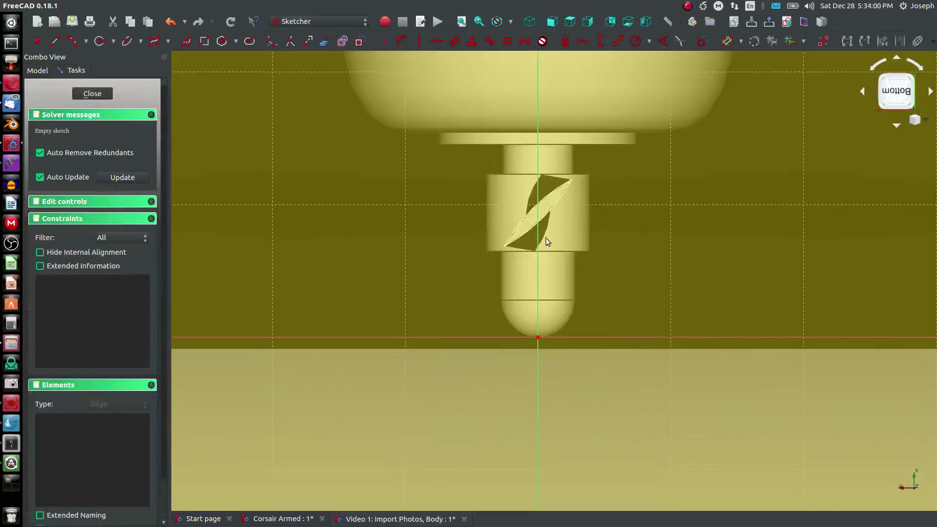
{"action": "scroll", "coordinate": [545, 238], "scroll_direction": "up", "scroll_amount": 2}
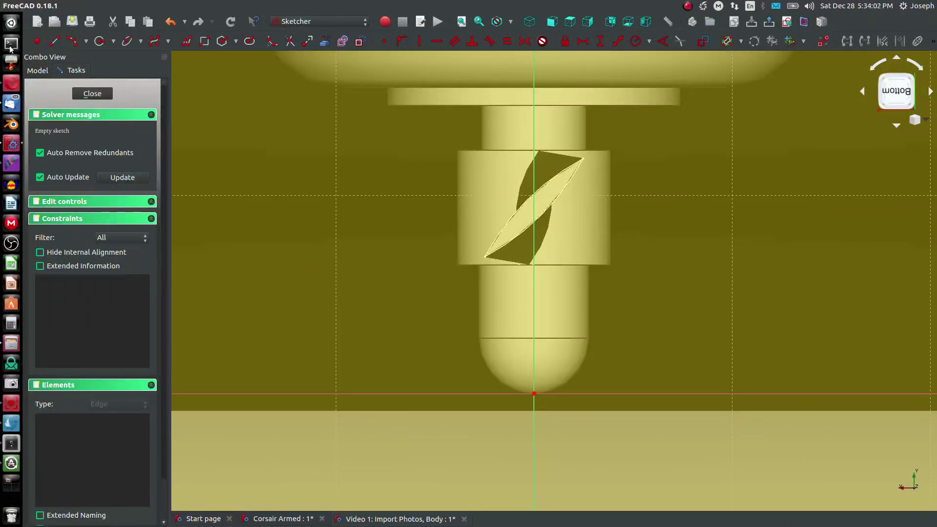
{"action": "left_click", "coordinate": [37, 70]}
{"action": "scroll", "coordinate": [82, 251], "scroll_direction": "down", "scroll_amount": 10}
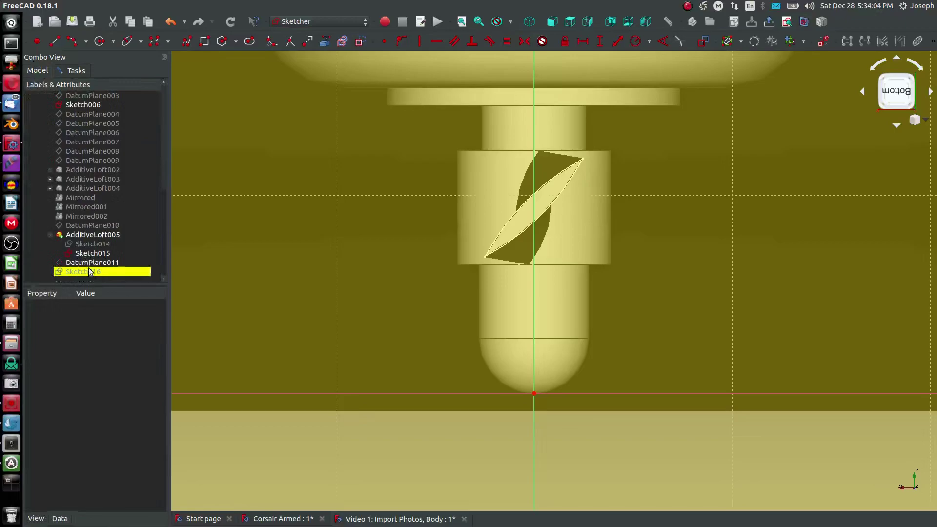
{"action": "left_click", "coordinate": [90, 263]}
{"action": "key", "text": "space"}
{"action": "scroll", "coordinate": [563, 209], "scroll_direction": "up", "scroll_amount": 4}
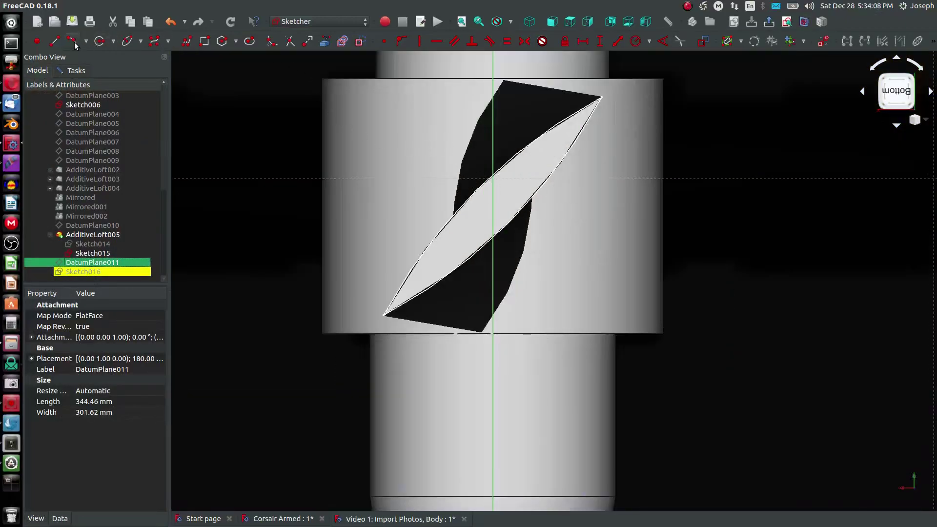
- Import both arcs of the blade tip profile as external geometry and place a point constrained symmetrically between their shared endpoints
{"action": "left_click", "coordinate": [337, 67]}
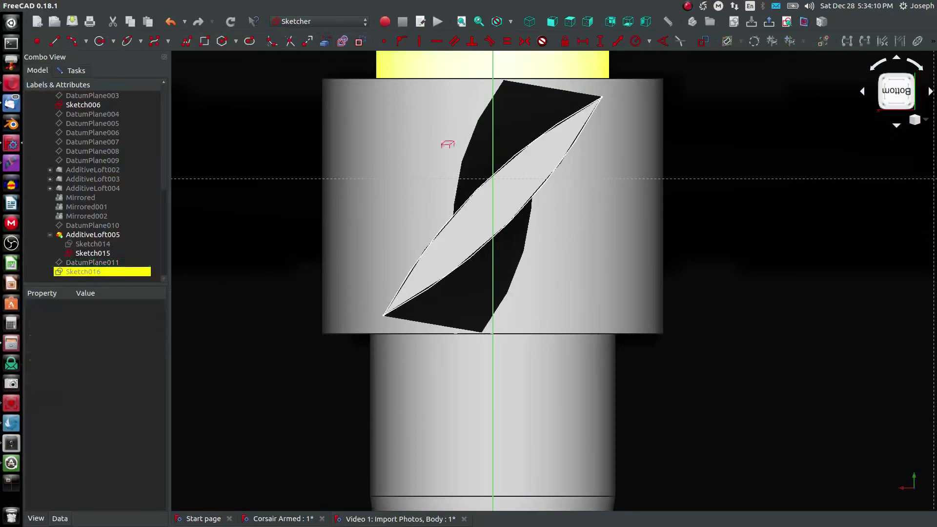
{"action": "left_click", "coordinate": [503, 168]}
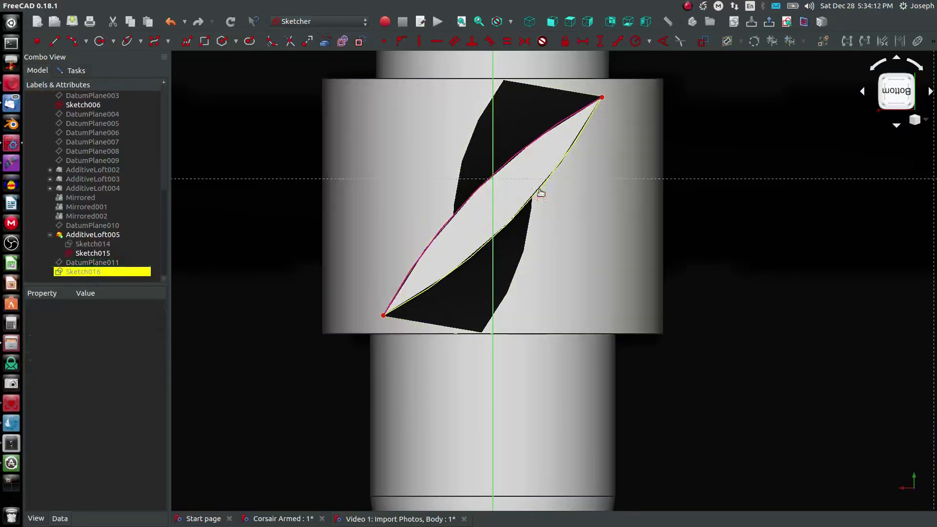
{"action": "left_click", "coordinate": [37, 41]}
{"action": "left_click", "coordinate": [504, 189]}
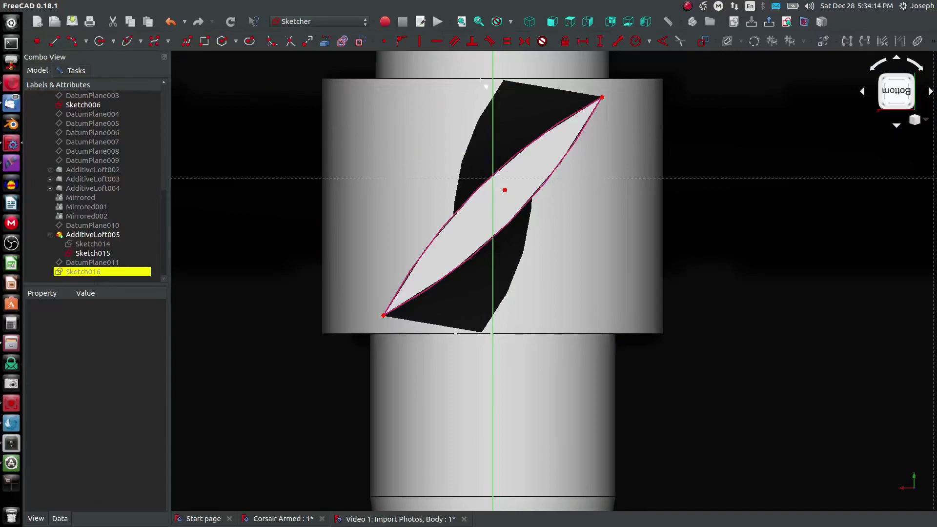
{"action": "left_click", "coordinate": [601, 97]}
{"action": "left_click", "coordinate": [505, 190]}
{"action": "left_click", "coordinate": [384, 315]}
{"action": "left_click", "coordinate": [384, 314]}
{"action": "left_click", "coordinate": [504, 190]}
{"action": "left_click", "coordinate": [602, 97]}
- Draw two opposing arcs sharing endpoints to form a lens profile crossing the imported one at a shallower angle
{"action": "left_click", "coordinate": [71, 41]}
{"action": "left_click", "coordinate": [559, 185]}
{"action": "left_click", "coordinate": [449, 209]}
{"action": "left_click", "coordinate": [667, 167]}
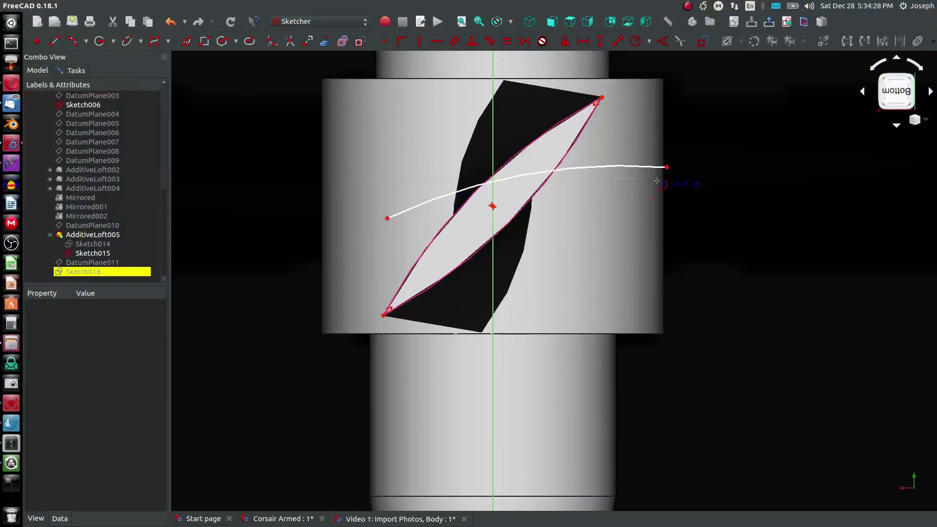
{"action": "left_click", "coordinate": [492, 206]}
{"action": "left_click", "coordinate": [387, 218]}
{"action": "left_click", "coordinate": [666, 167]}
{"action": "right_click", "coordinate": [492, 206]}
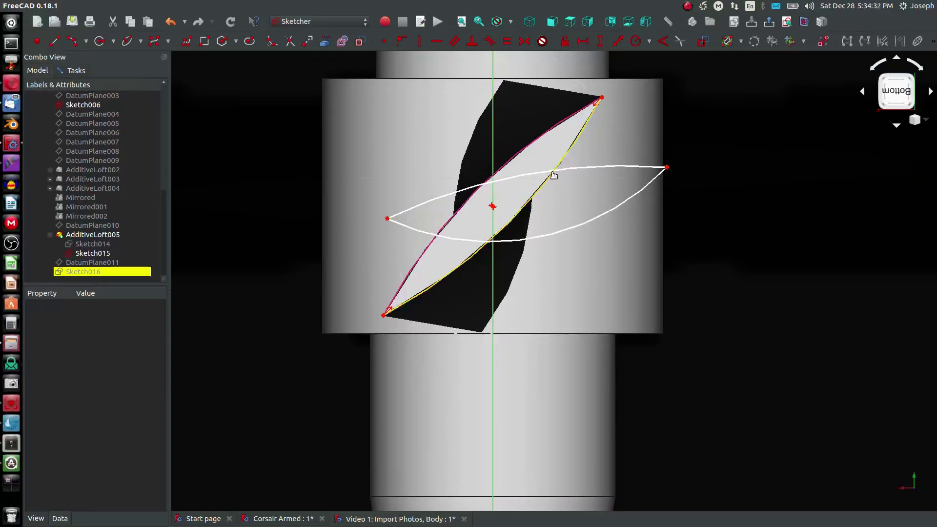
- Apply an equal constraint to the two new arcs of the lens profile
{"action": "left_click", "coordinate": [553, 175]}
{"action": "left_click", "coordinate": [558, 233]}
{"action": "left_click", "coordinate": [559, 171]}
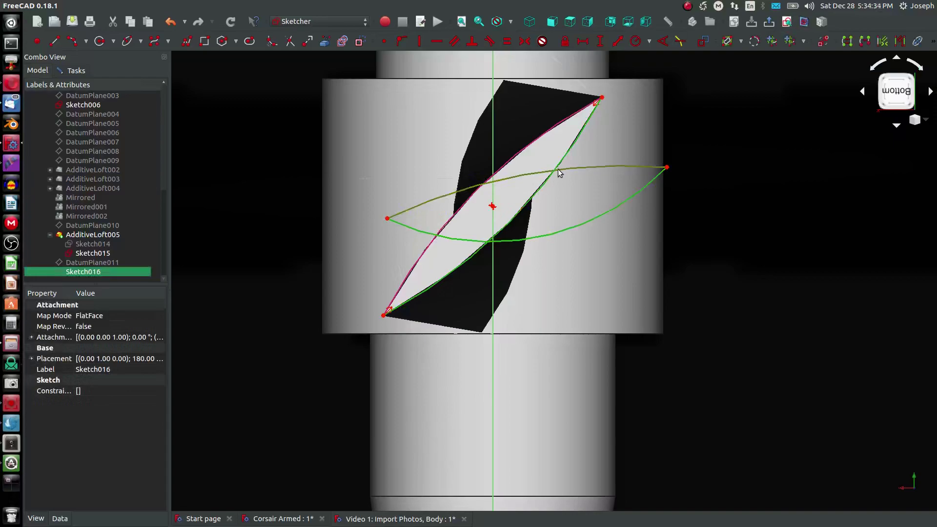
{"action": "left_click", "coordinate": [562, 163]}
{"action": "left_click", "coordinate": [589, 221]}
{"action": "left_click", "coordinate": [589, 221]}
{"action": "left_click", "coordinate": [590, 221]}
{"action": "left_click", "coordinate": [584, 169]}
{"action": "key", "text": "e"}
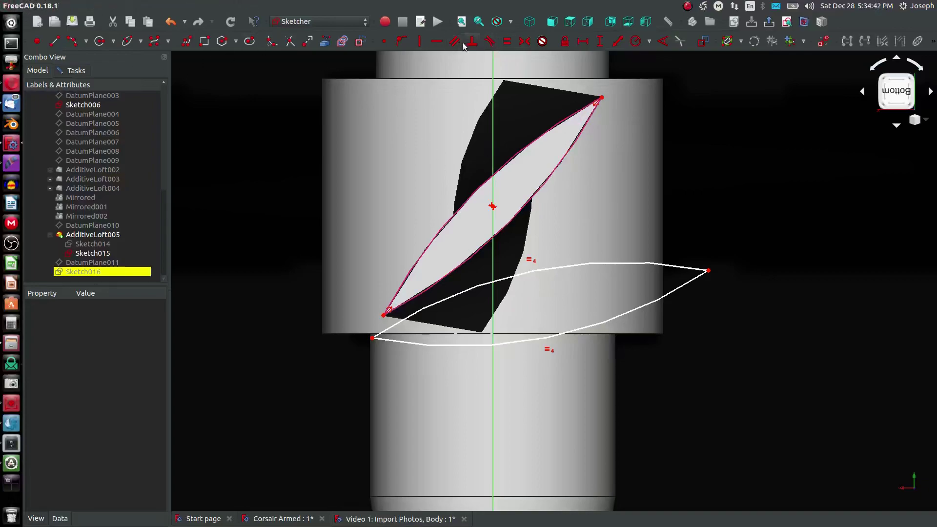
- Constrain the two ends of the new lens profile symmetrically about the center point
{"action": "left_click", "coordinate": [522, 44]}
{"action": "left_click", "coordinate": [709, 270]}
{"action": "right_click", "coordinate": [492, 206]}
{"action": "left_click", "coordinate": [373, 338]}
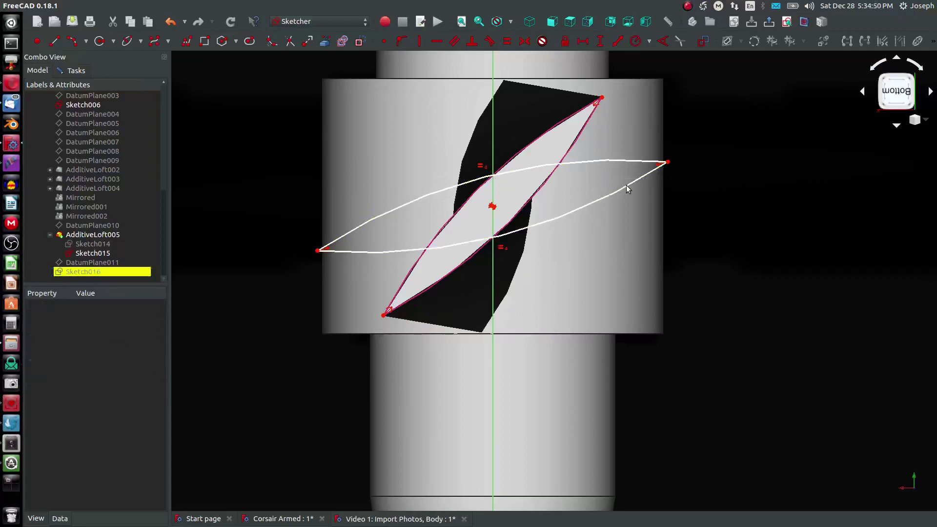
- Shorten and tilt the lens profile, lock its upper endpoint at about 2.69 mm horizontally and 10.68 mm vertically, and close the sketch
{"action": "mouse_move", "coordinate": [667, 163]}
{"action": "left_mouse_down"}
{"action": "mouse_move", "coordinate": [628, 141]}
{"action": "mouse_move", "coordinate": [638, 176]}
{"action": "mouse_move", "coordinate": [628, 145]}
{"action": "mouse_move", "coordinate": [612, 149]}
{"action": "left_mouse_up"}
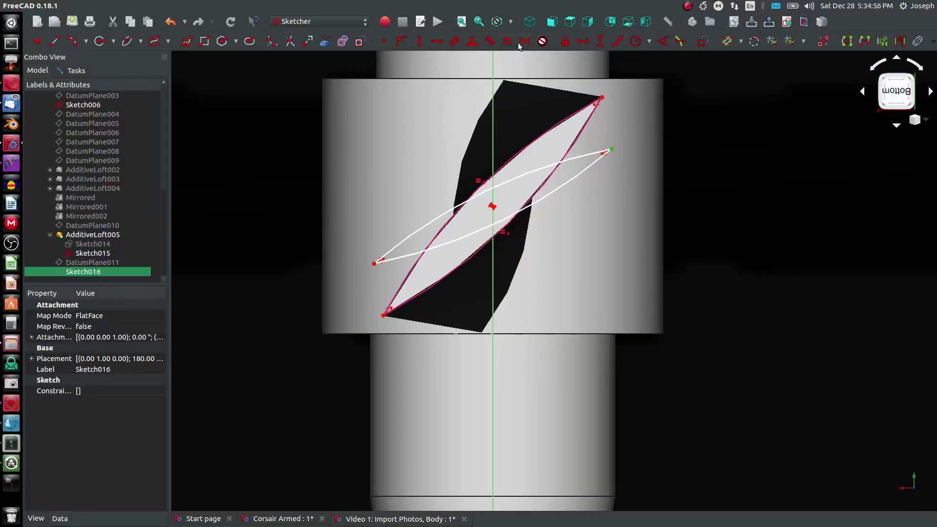
{"action": "left_click", "coordinate": [565, 41]}
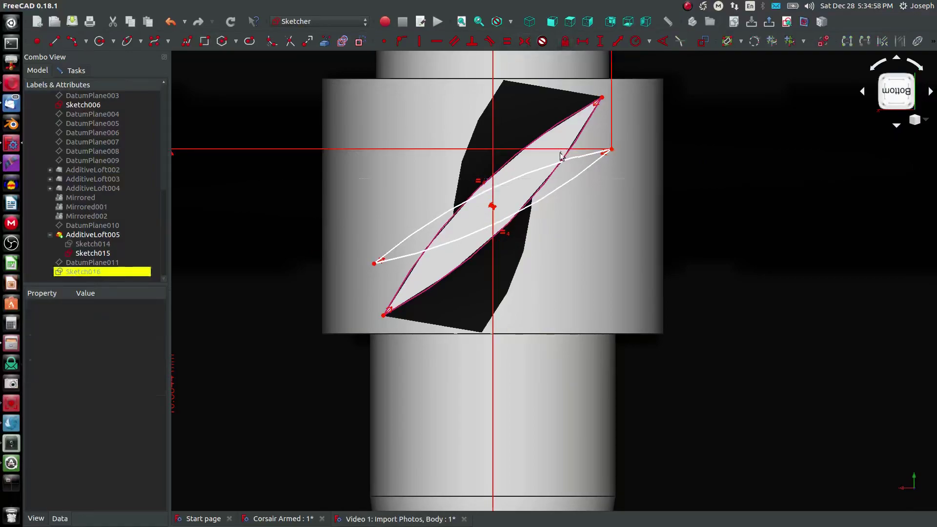
{"action": "key", "text": "Escape"}
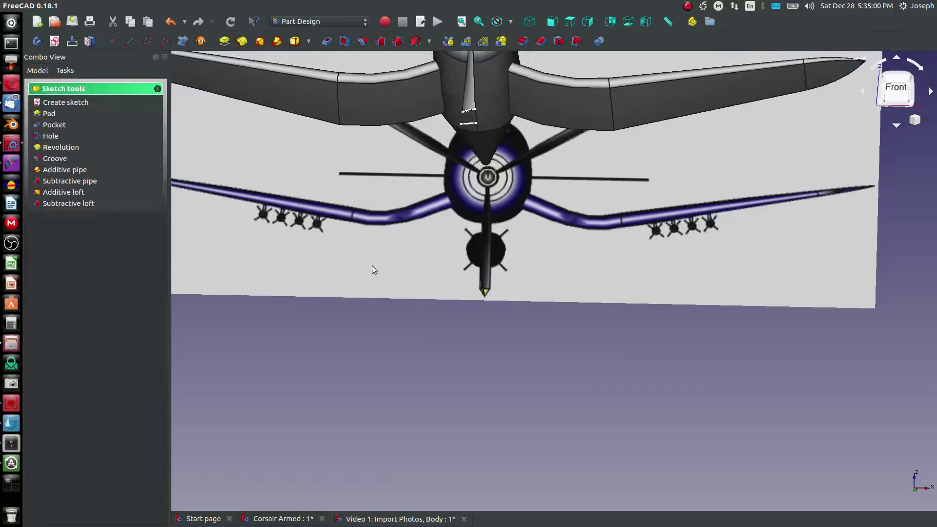
- Reopen the new lens profile sketch and add a radius constraint of 10 mm to its upper arc
{"action": "left_click", "coordinate": [46, 72]}
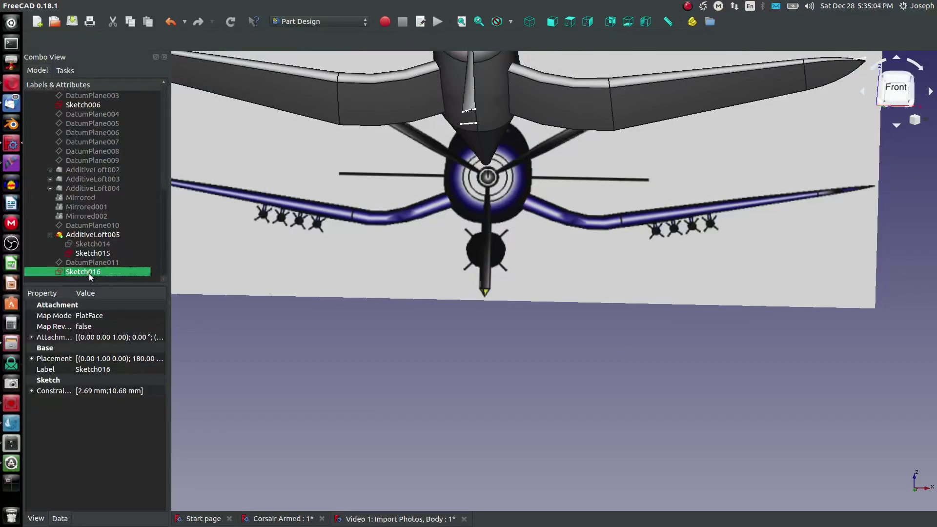
{"action": "double_click", "coordinate": [91, 275]}
{"action": "scroll", "coordinate": [579, 461], "scroll_direction": "up", "scroll_amount": 15}
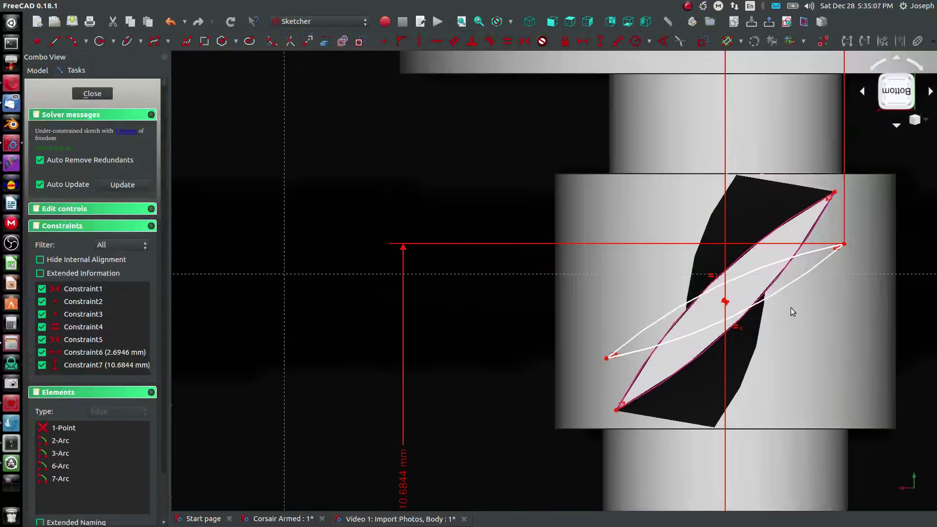
{"action": "middle_click_drag", "start_coordinate": [791, 312], "coordinate": [728, 294]}
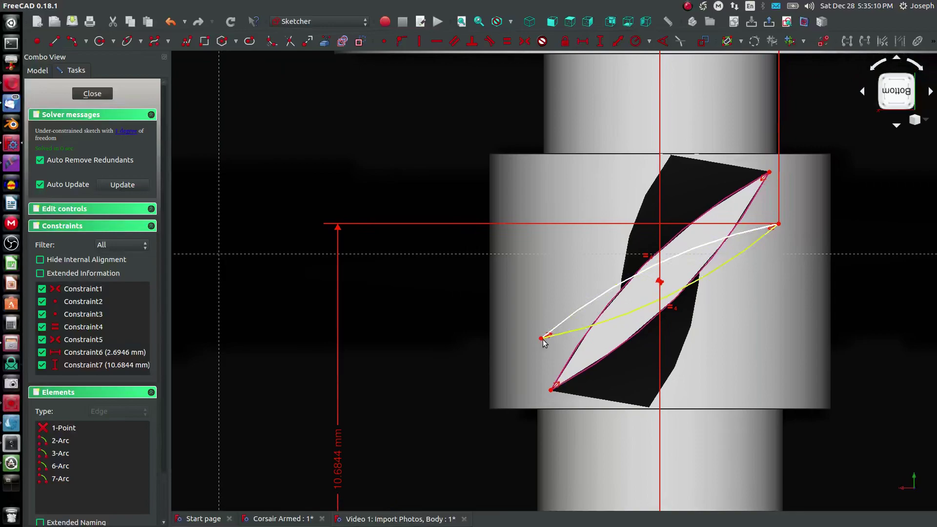
{"action": "key", "text": "l"}
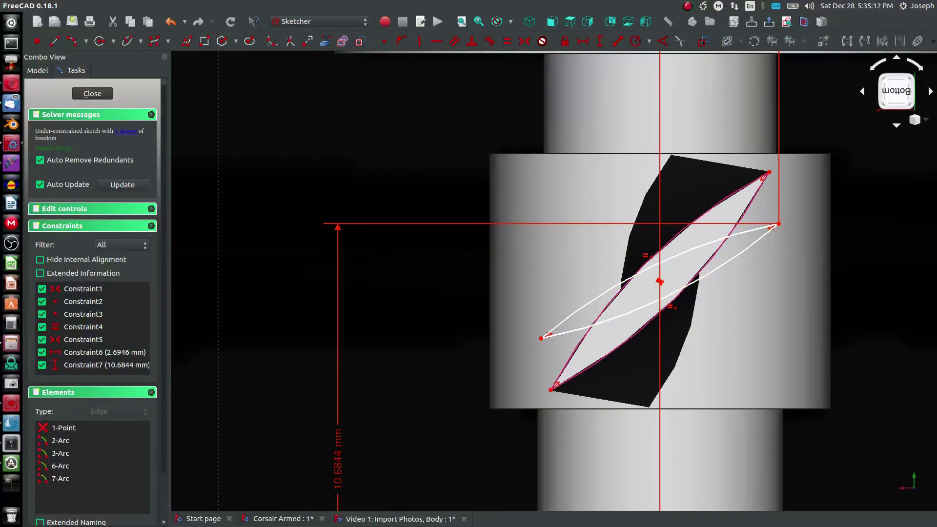
{"action": "left_click", "coordinate": [127, 133]}
{"action": "left_click", "coordinate": [445, 262]}
{"action": "left_click", "coordinate": [642, 277]}
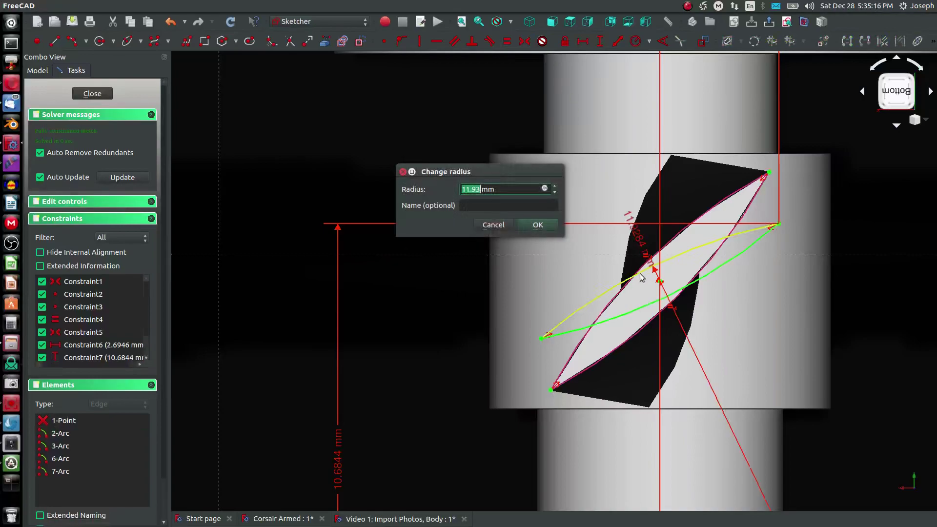
{"action": "type", "text": "10"}
{"action": "key", "text": "Return"}
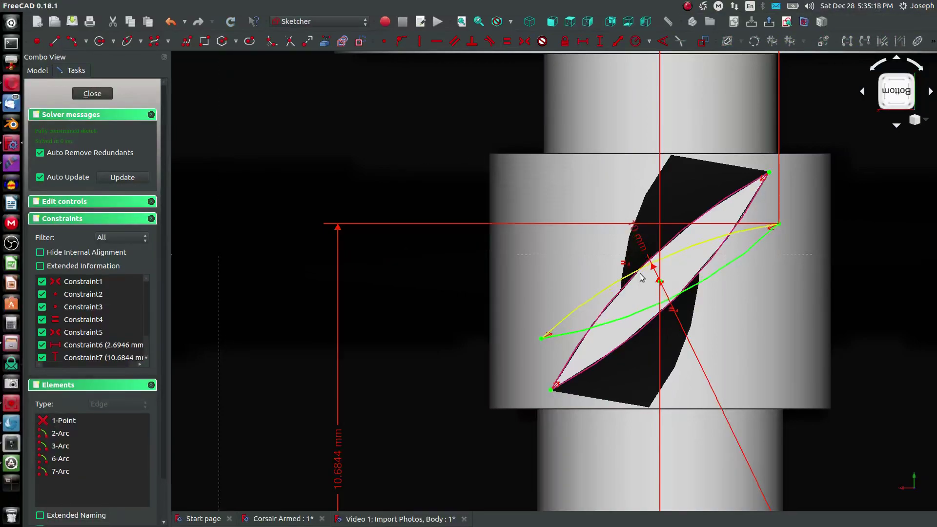
- Set the upper arc's radius to 16 mm to thin the lens profile and close the sketch
{"action": "double_click", "coordinate": [634, 234]}
{"action": "type", "text": "16"}
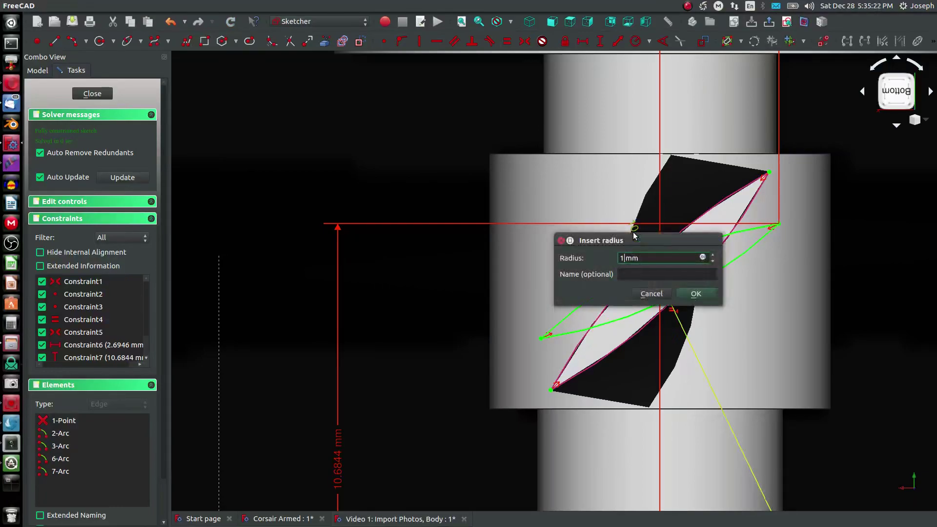
{"action": "key", "text": "Return"}
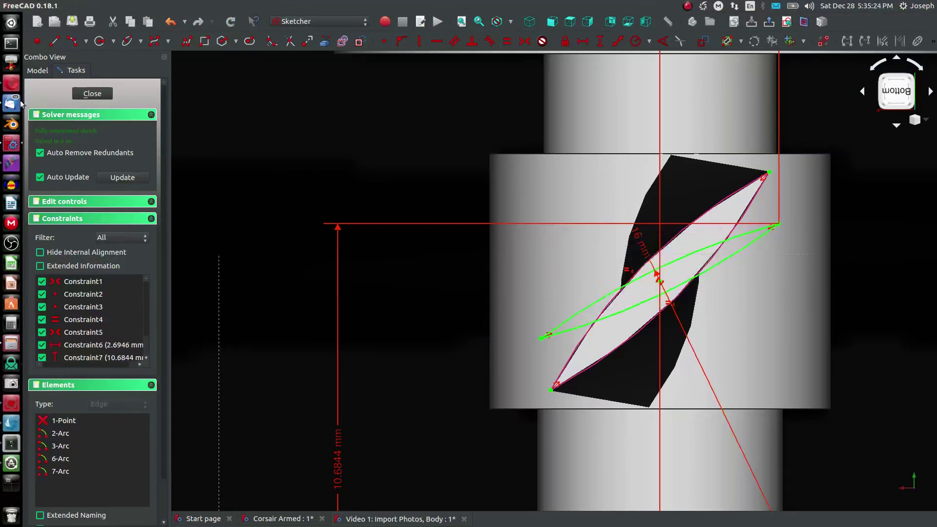
{"action": "key", "text": "Escape"}
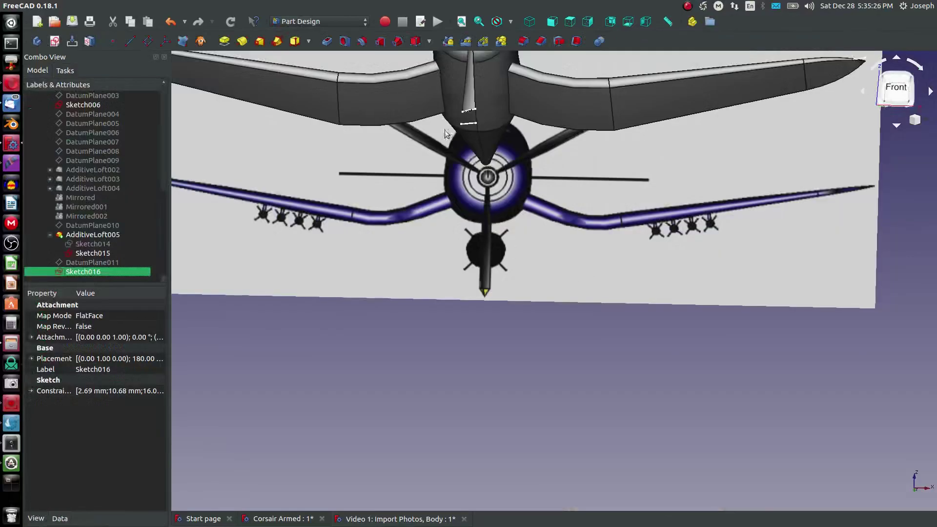
{"action": "scroll", "coordinate": [445, 133], "scroll_direction": "up", "scroll_amount": 6}
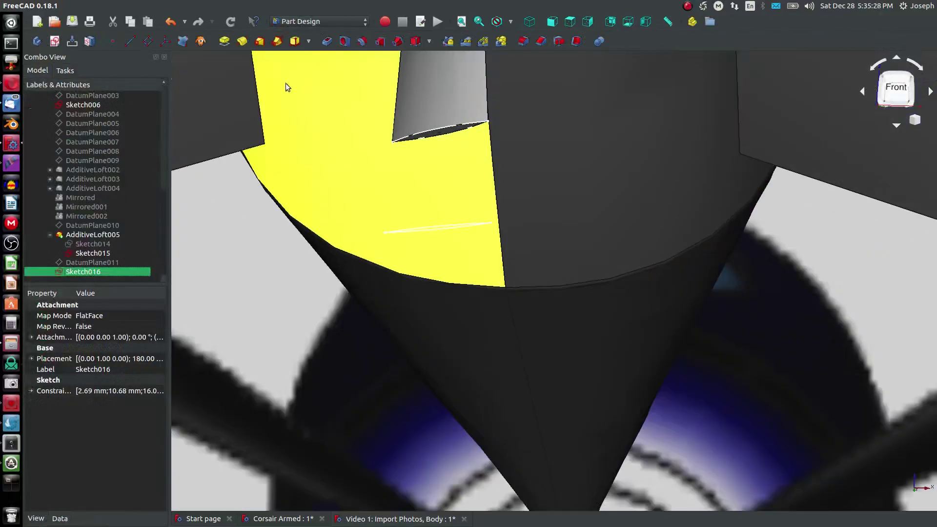
{"action": "left_click", "coordinate": [98, 254]}
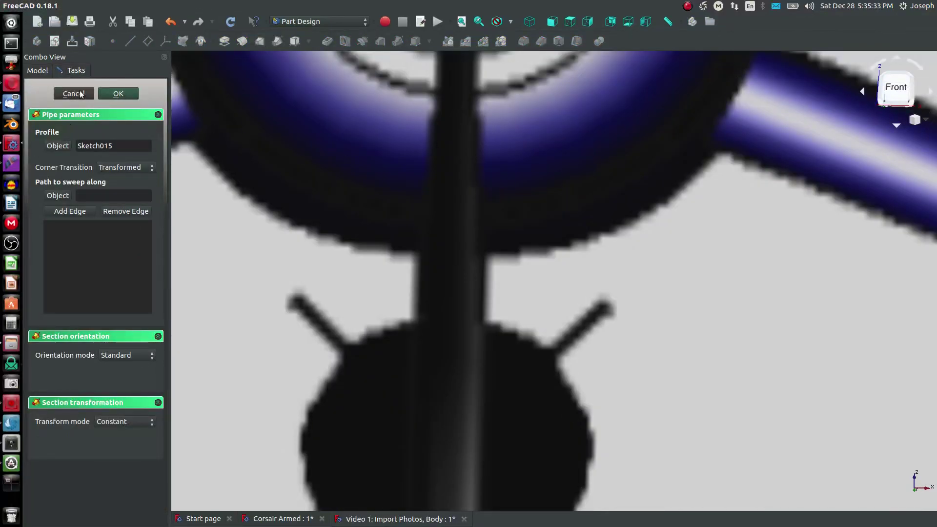
{"action": "left_click", "coordinate": [81, 94]}
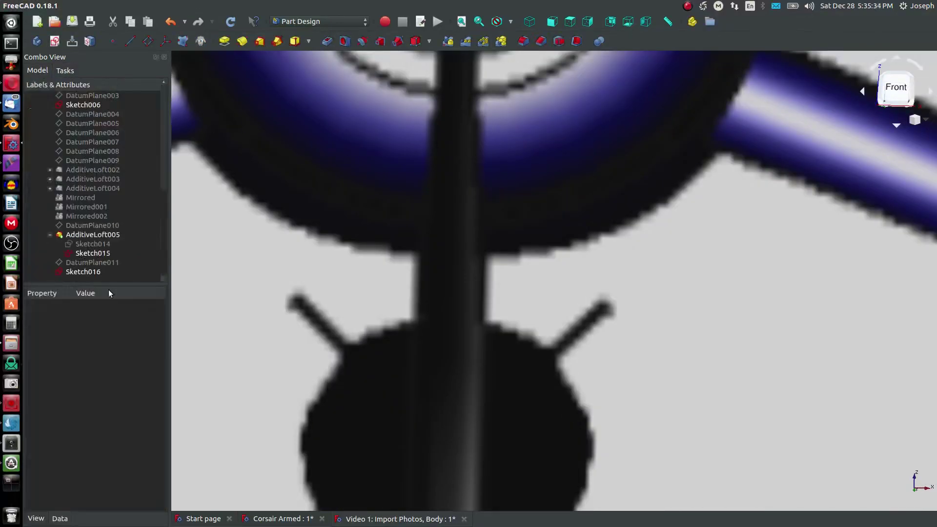
{"action": "left_click", "coordinate": [94, 273]}
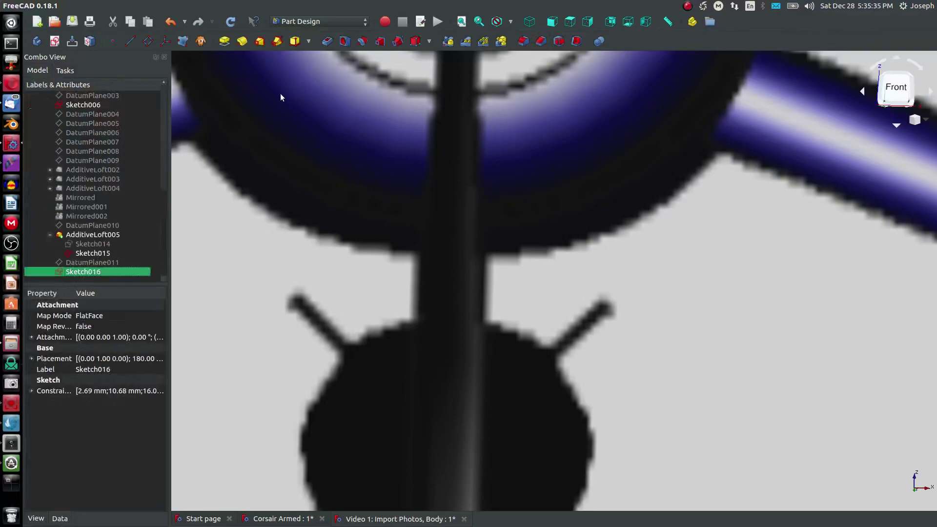
{"action": "left_click", "coordinate": [256, 44]}
{"action": "scroll", "coordinate": [347, 218], "scroll_direction": "down", "scroll_amount": 5}
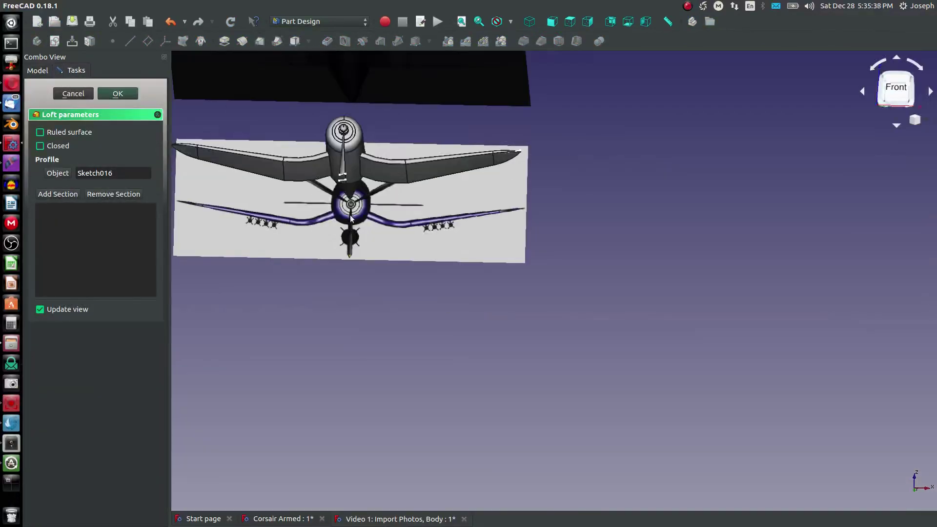
{"action": "scroll", "coordinate": [344, 155], "scroll_direction": "up", "scroll_amount": 10}
{"action": "left_click", "coordinate": [62, 194]}
{"action": "left_click", "coordinate": [312, 236]}
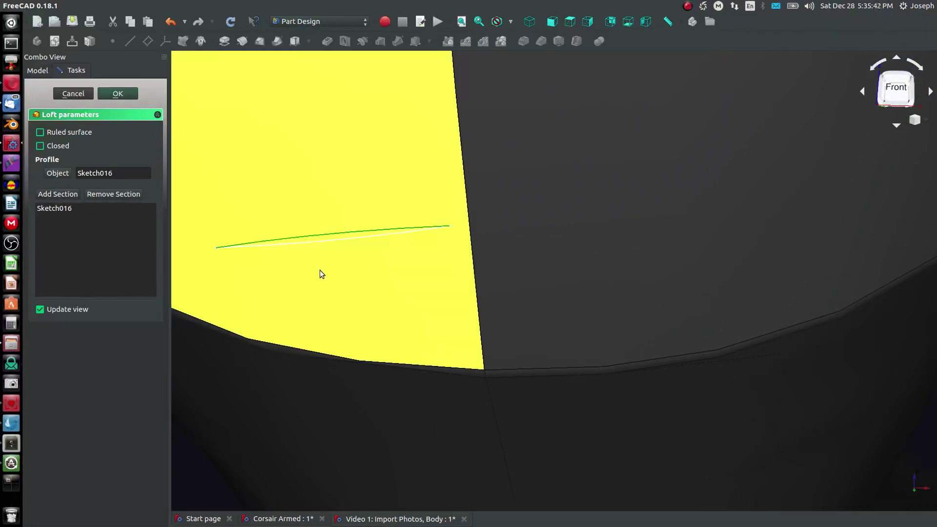
{"action": "scroll", "coordinate": [322, 244], "scroll_direction": "down", "scroll_amount": 4}
{"action": "scroll", "coordinate": [293, 215], "scroll_direction": "up", "scroll_amount": 3}
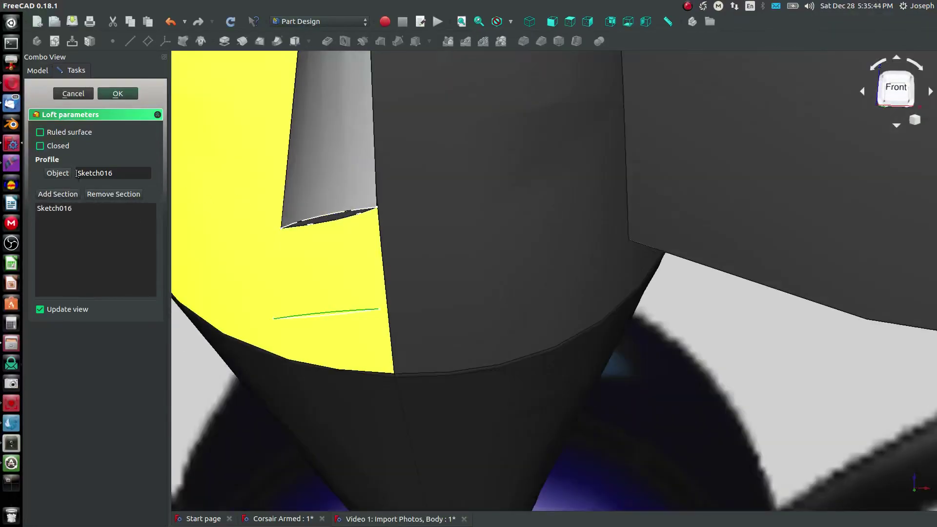
{"action": "left_click", "coordinate": [74, 93]}
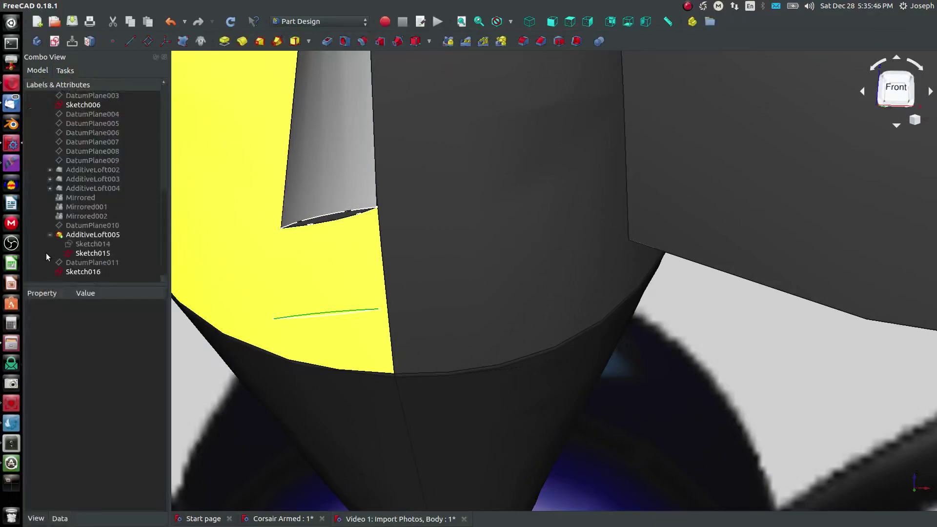
- Create an additive loft from Sketch015 to Sketch016 to extend the propeller blade downward
{"action": "left_click", "coordinate": [93, 252]}
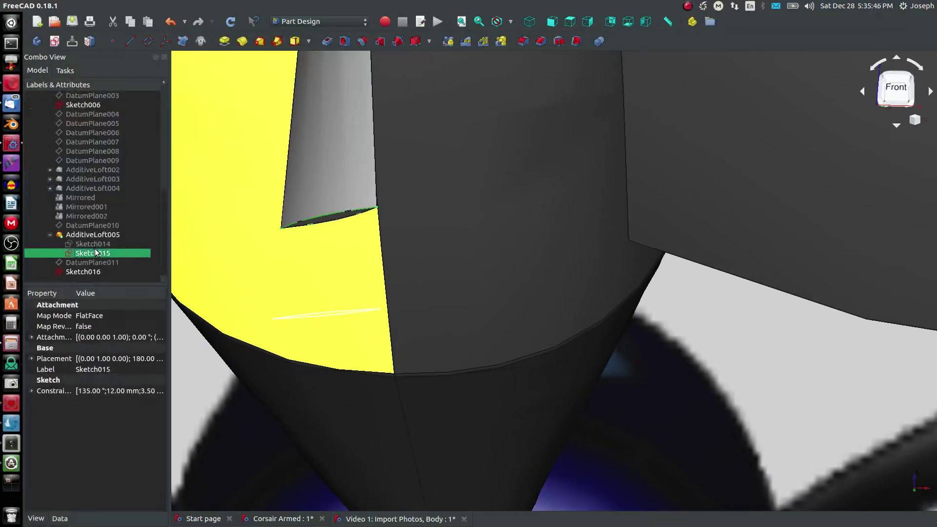
{"action": "left_click", "coordinate": [262, 42]}
{"action": "left_click", "coordinate": [298, 293]}
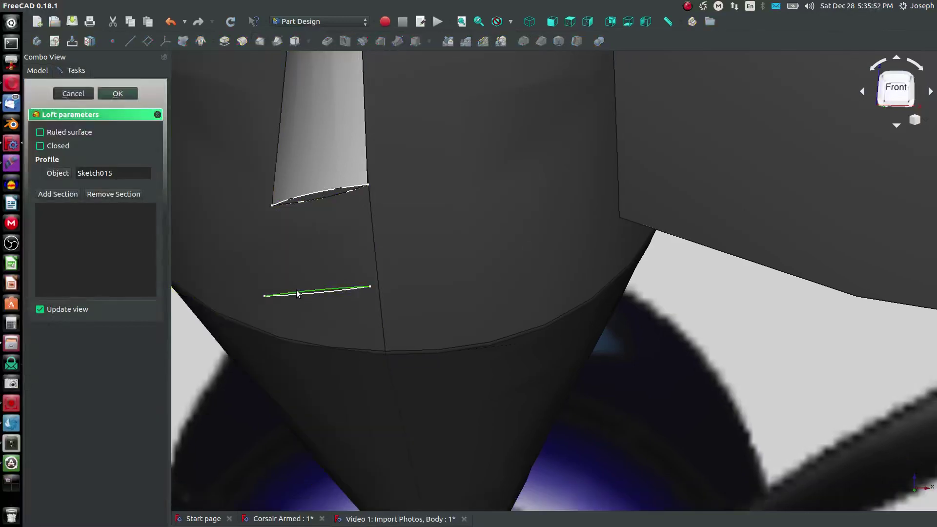
{"action": "left_click", "coordinate": [58, 194]}
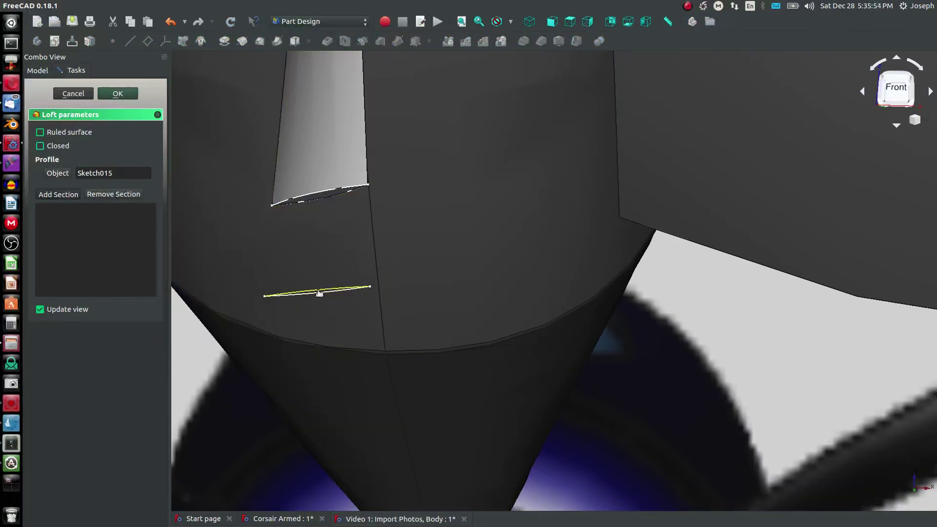
{"action": "left_click", "coordinate": [319, 292]}
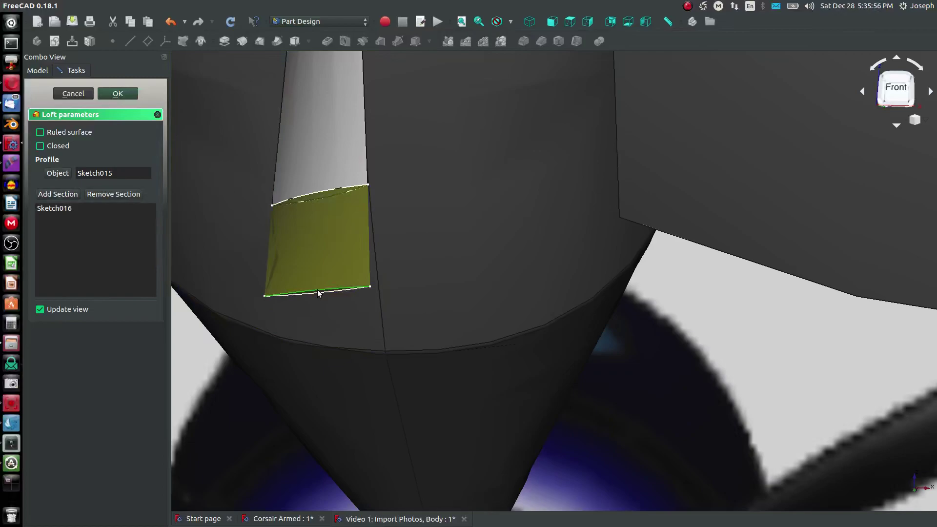
{"action": "scroll", "coordinate": [318, 298], "scroll_direction": "down", "scroll_amount": 5}
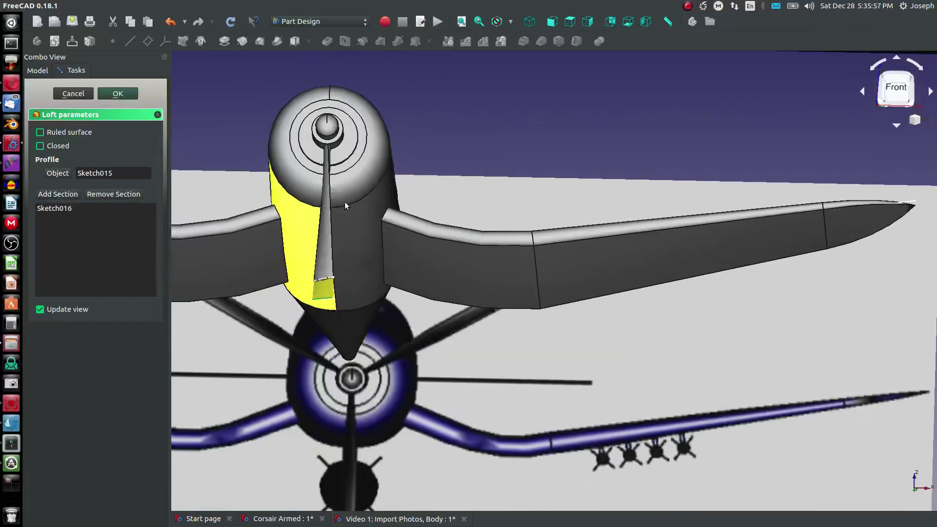
{"action": "left_click", "coordinate": [556, 24]}
{"action": "scroll", "coordinate": [381, 435], "scroll_direction": "up", "scroll_amount": 5}
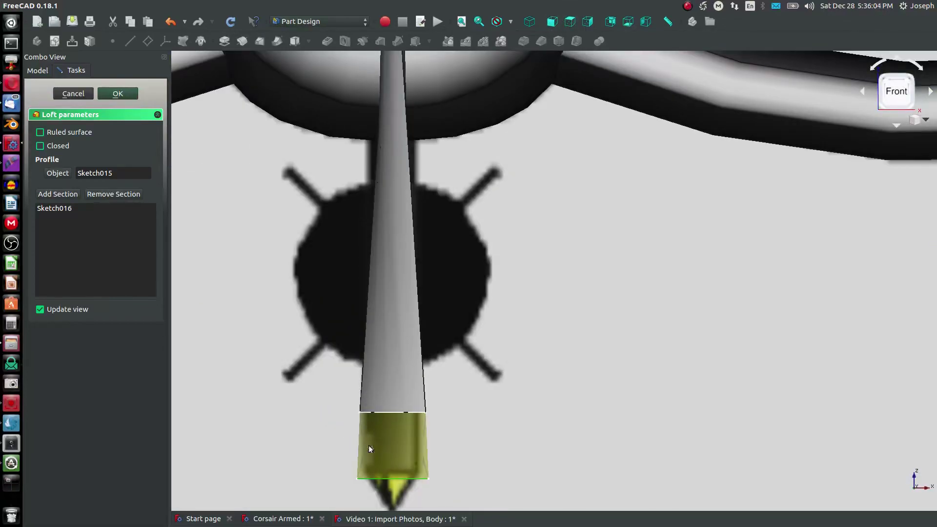
{"action": "left_click", "coordinate": [117, 95]}
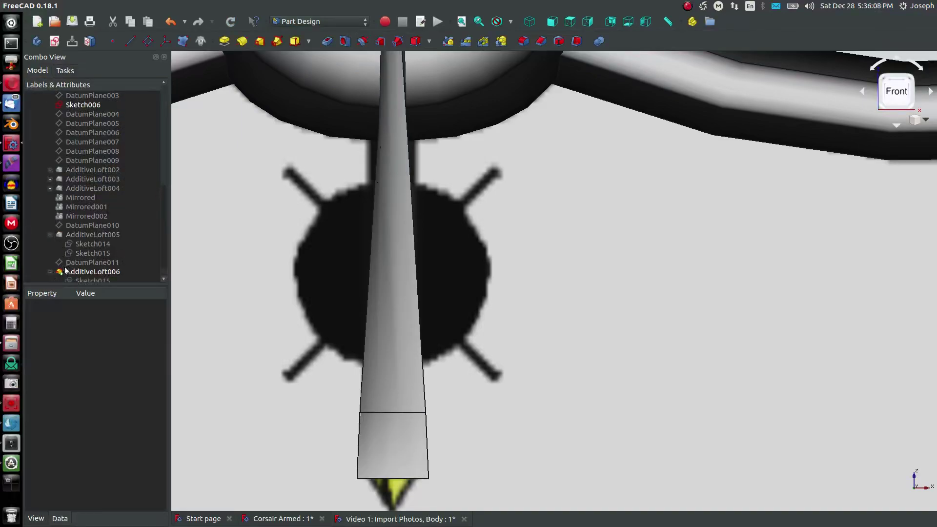
- Reopen Sketch016 under the new loft and set the upper arc's radius to 20 mm
{"action": "left_click", "coordinate": [50, 272]}
{"action": "left_click", "coordinate": [93, 271]}
{"action": "right_click", "coordinate": [93, 271]}
{"action": "left_click", "coordinate": [114, 276]}
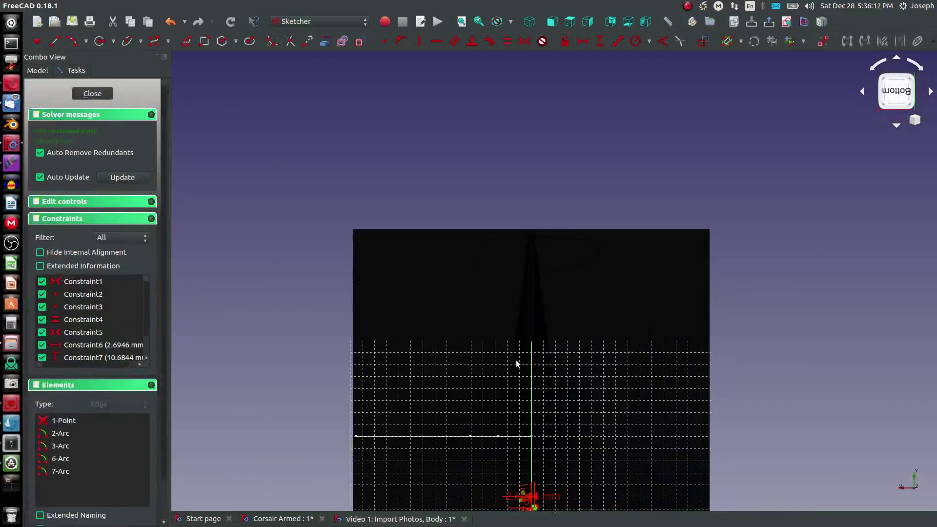
{"action": "scroll", "coordinate": [524, 402], "scroll_direction": "up", "scroll_amount": 8}
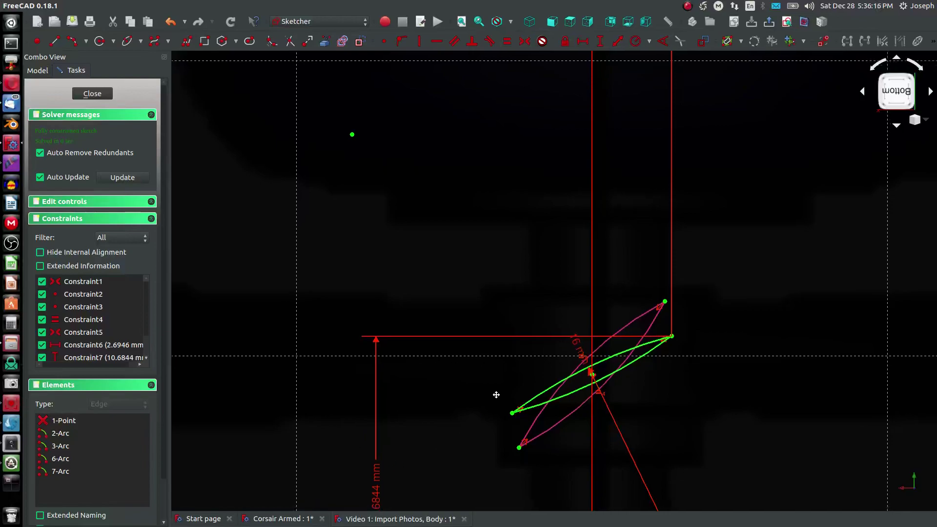
{"action": "middle_click_drag", "start_coordinate": [498, 393], "coordinate": [421, 312]}
{"action": "double_click", "coordinate": [473, 251]}
{"action": "type", "text": "20"}
{"action": "key", "text": "Return"}
{"action": "scroll", "coordinate": [483, 278], "scroll_direction": "up", "scroll_amount": 4}
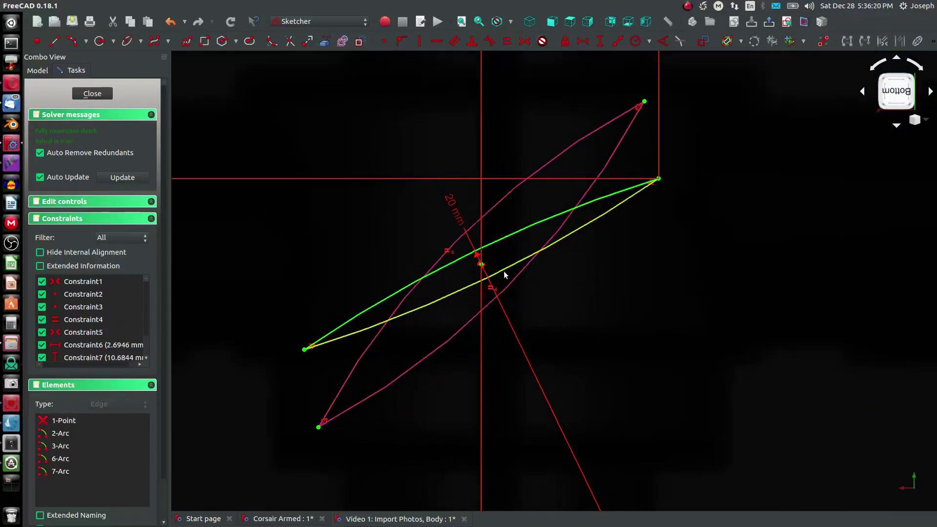
- Delete the vertical and horizontal distance constraints locking the lens profile's upper endpoint
{"action": "scroll", "coordinate": [642, 178], "scroll_direction": "down", "scroll_amount": 8}
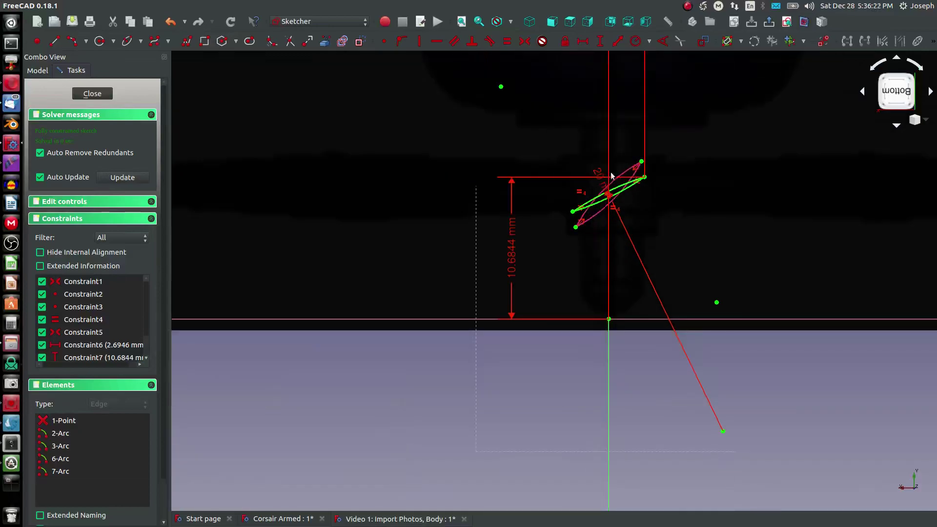
{"action": "scroll", "coordinate": [611, 174], "scroll_direction": "down", "scroll_amount": 2}
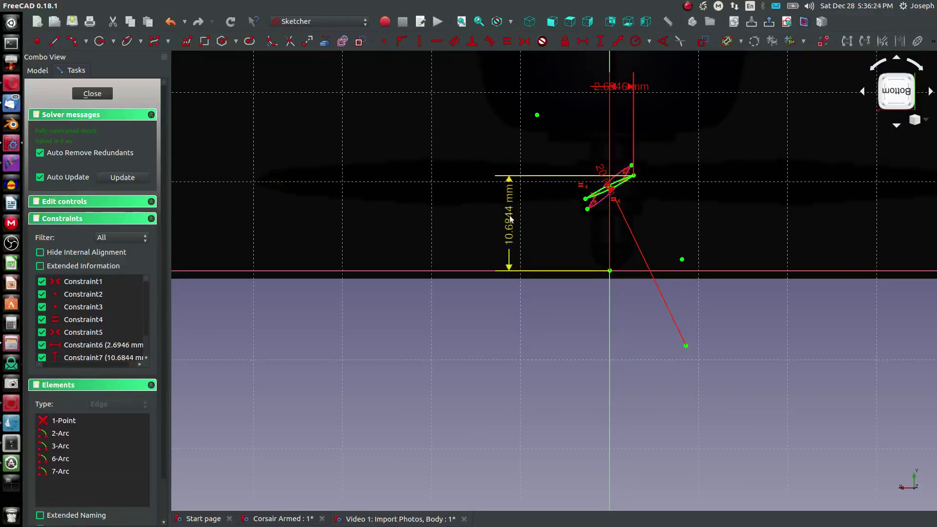
{"action": "left_click", "coordinate": [511, 220]}
{"action": "key", "text": "Delete"}
{"action": "left_click", "coordinate": [618, 86]}
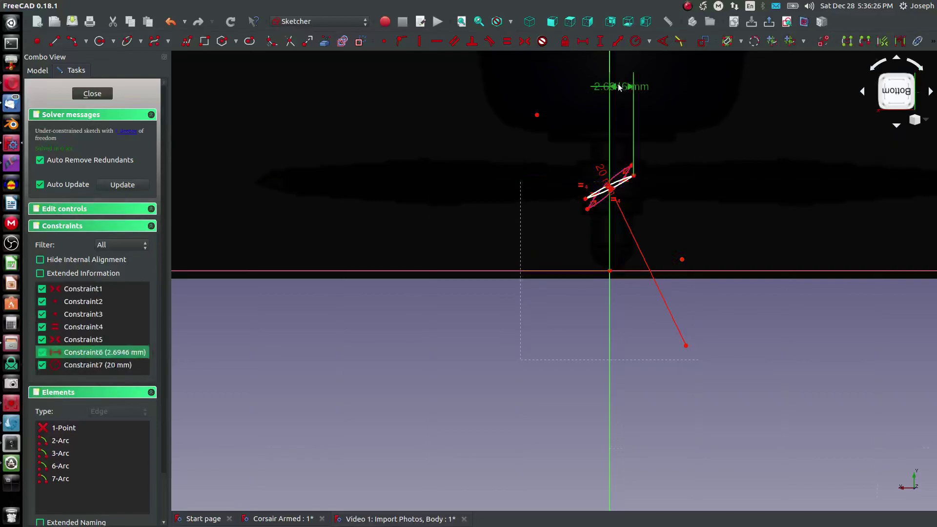
{"action": "left_click", "coordinate": [618, 87]}
{"action": "left_click_drag", "start_coordinate": [618, 86], "coordinate": [622, 109]}
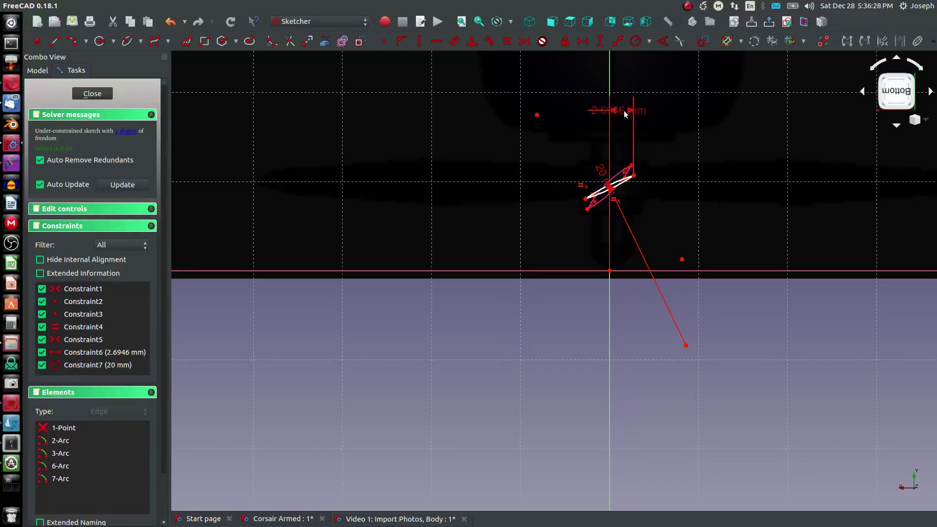
{"action": "left_click", "coordinate": [624, 111]}
{"action": "key", "text": "Delete"}
- Shorten the lens profile by moving its upper endpoint closer to the center point, and close the sketch
{"action": "scroll", "coordinate": [627, 173], "scroll_direction": "up", "scroll_amount": 6}
{"action": "left_click_drag", "start_coordinate": [656, 189], "coordinate": [597, 240]}
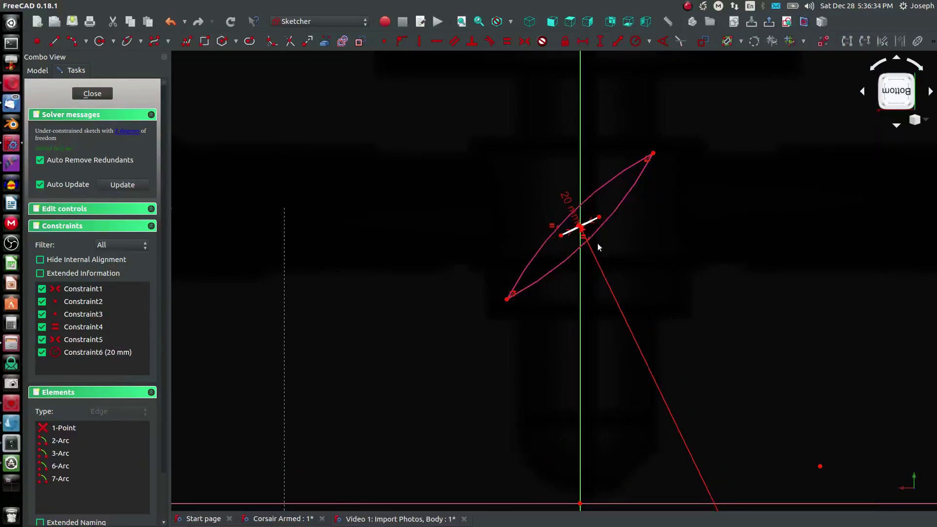
{"action": "key", "text": "super"}
{"action": "key", "text": "Escape"}
{"action": "mouse_move", "coordinate": [597, 243]}
{"action": "left_mouse_down"}
{"action": "mouse_move", "coordinate": [627, 226]}
{"action": "mouse_move", "coordinate": [658, 189]}
{"action": "mouse_move", "coordinate": [644, 205]}
{"action": "mouse_move", "coordinate": [630, 207]}
{"action": "mouse_move", "coordinate": [628, 197]}
{"action": "left_mouse_up"}
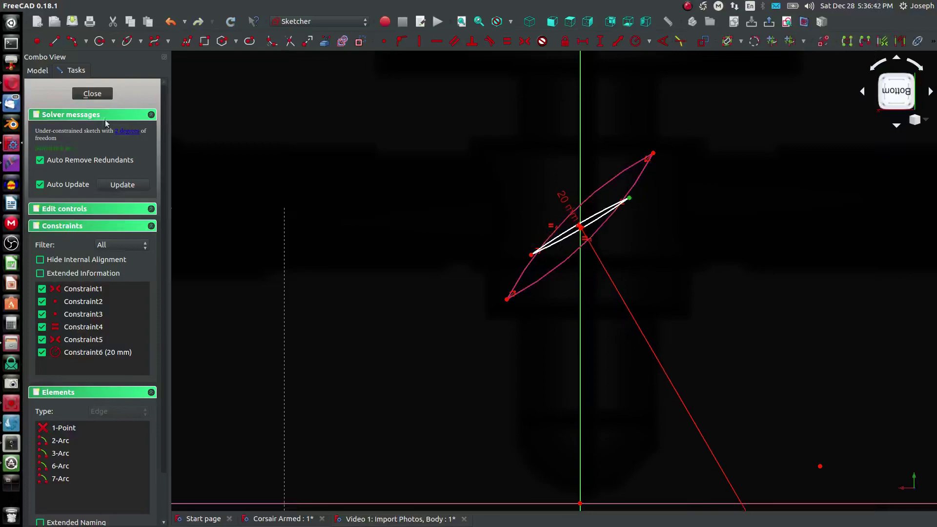
{"action": "key", "text": "Escape"}
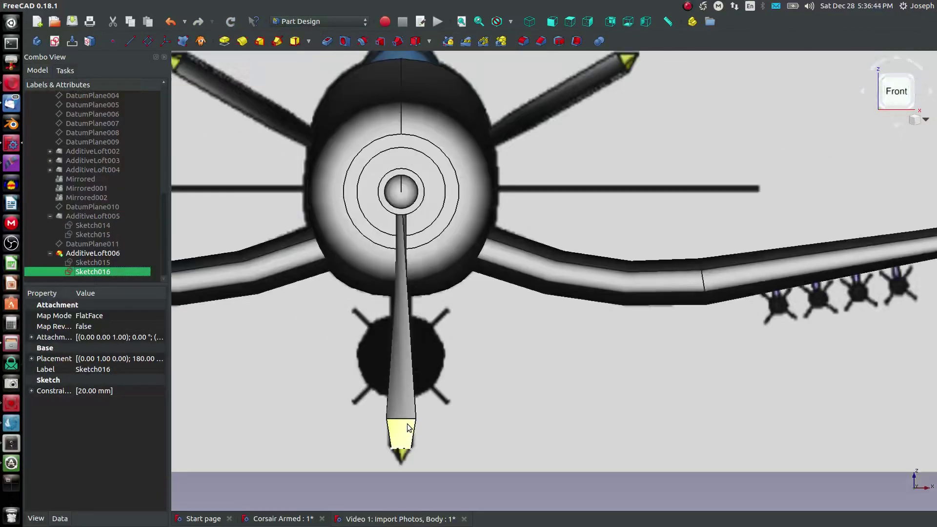
- Compare the tapered end of the blade with the reference photo in the front view
{"action": "scroll", "coordinate": [395, 442], "scroll_direction": "up", "scroll_amount": 5}
{"action": "scroll", "coordinate": [412, 465], "scroll_direction": "down", "scroll_amount": 5}
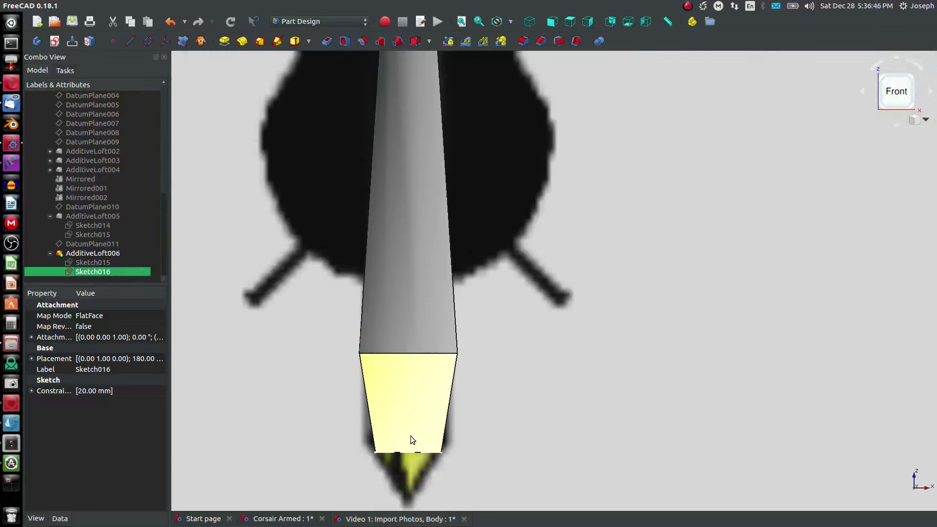
{"action": "left_click", "coordinate": [361, 427]}
{"action": "scroll", "coordinate": [397, 418], "scroll_direction": "up", "scroll_amount": 3}
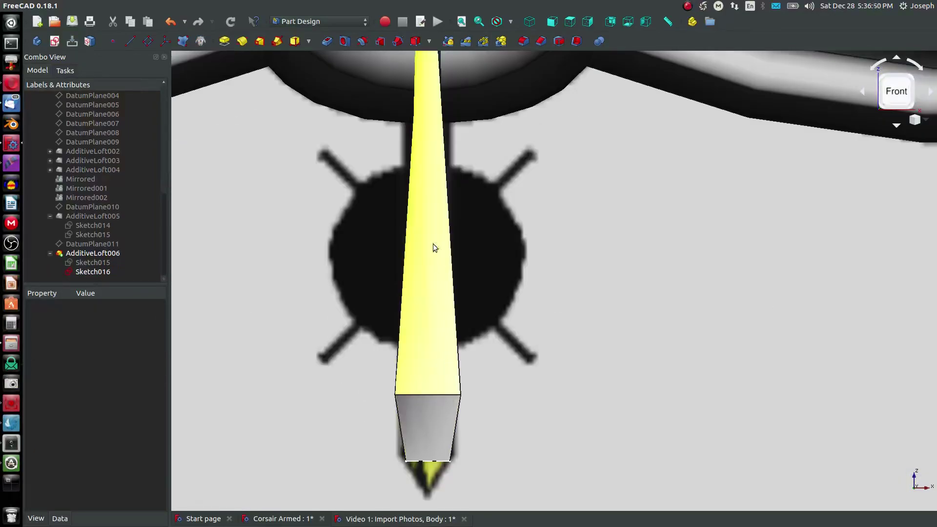
{"action": "scroll", "coordinate": [457, 429], "scroll_direction": "down", "scroll_amount": 5}
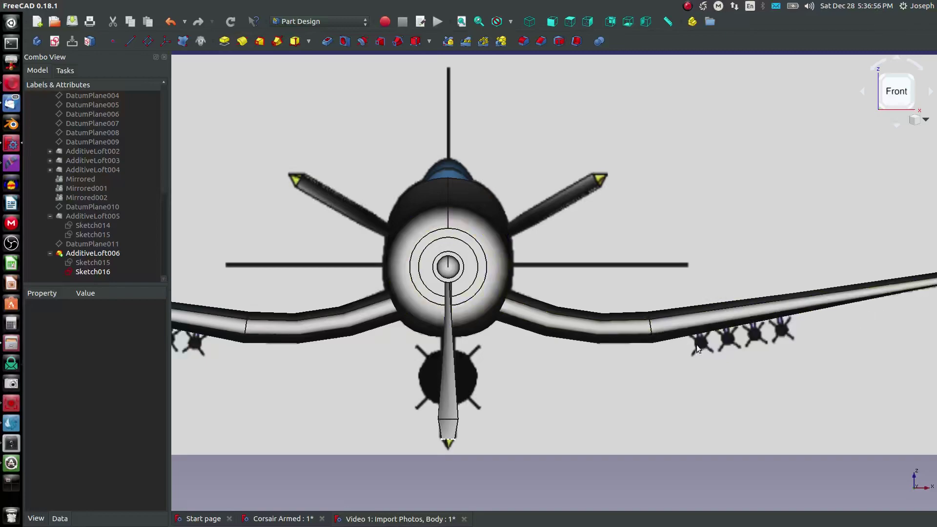
{"action": "scroll", "coordinate": [400, 458], "scroll_direction": "up", "scroll_amount": 4}
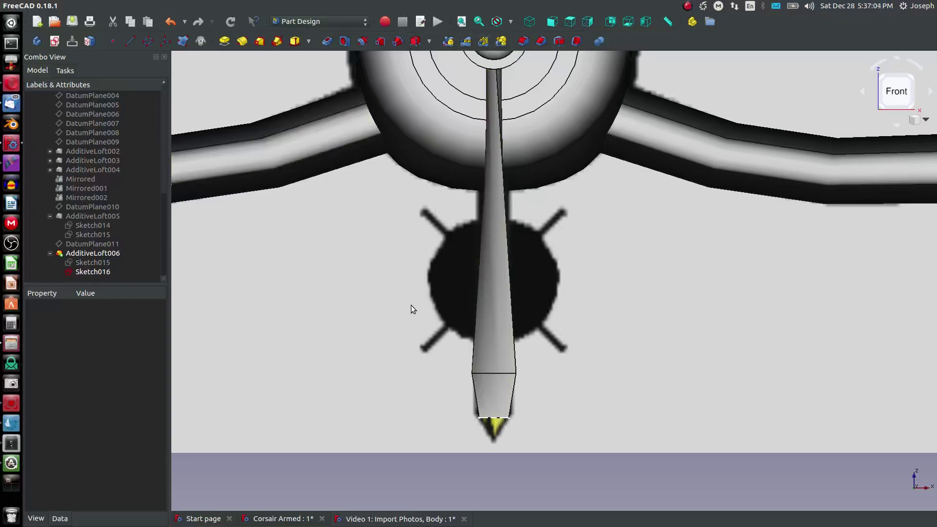
- Create a datum plane attached to the XY plane with flipped sides and a 46 mm Z offset, just below the blade tip
{"action": "left_click", "coordinate": [147, 42]}
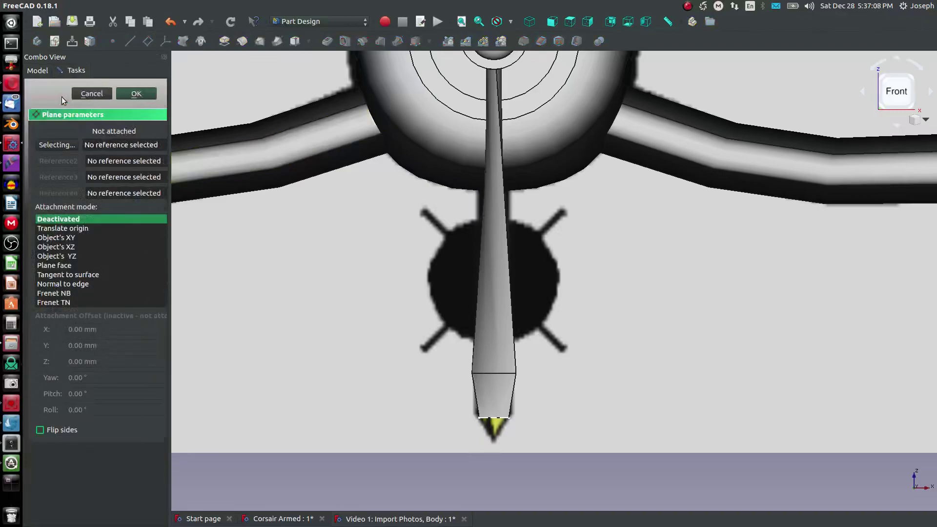
{"action": "left_click", "coordinate": [92, 93]}
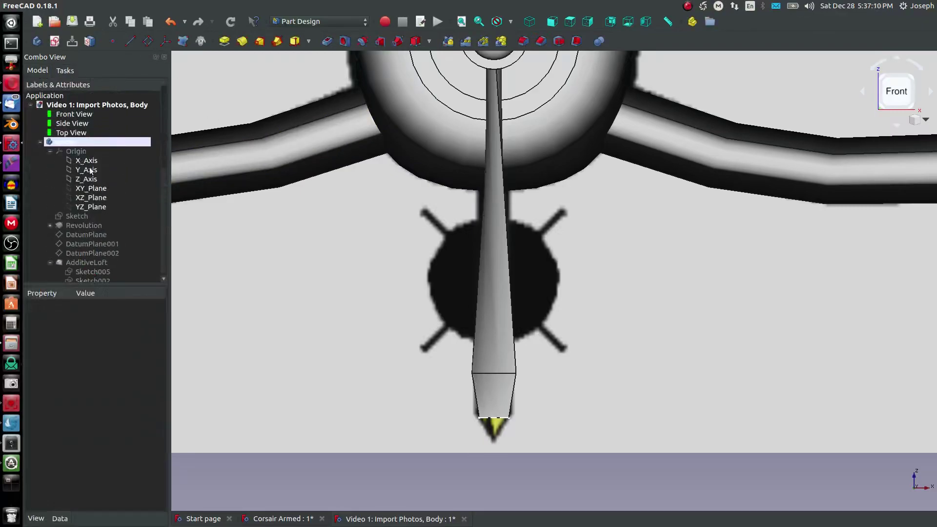
{"action": "left_click", "coordinate": [93, 189]}
{"action": "left_click", "coordinate": [147, 41]}
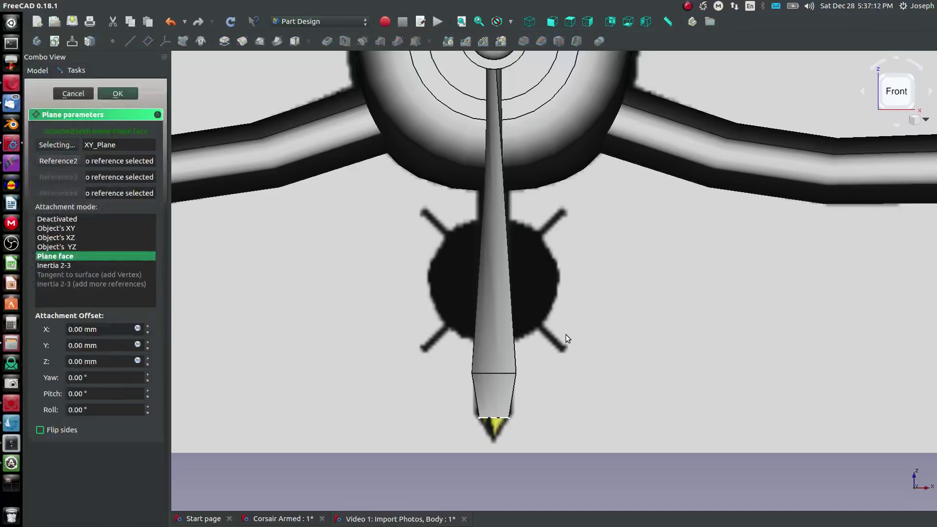
{"action": "scroll", "coordinate": [525, 306], "scroll_direction": "down", "scroll_amount": 4}
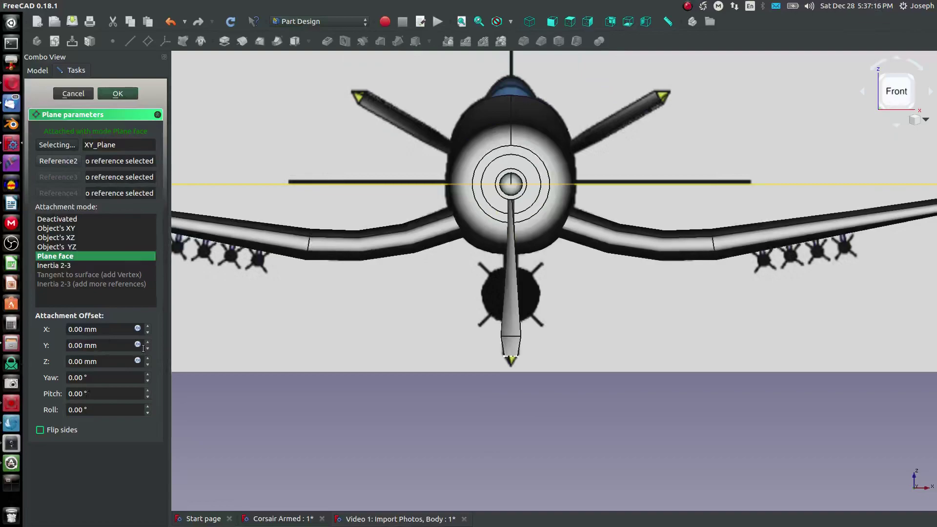
{"action": "scroll", "coordinate": [140, 362], "scroll_direction": "up", "scroll_amount": 8}
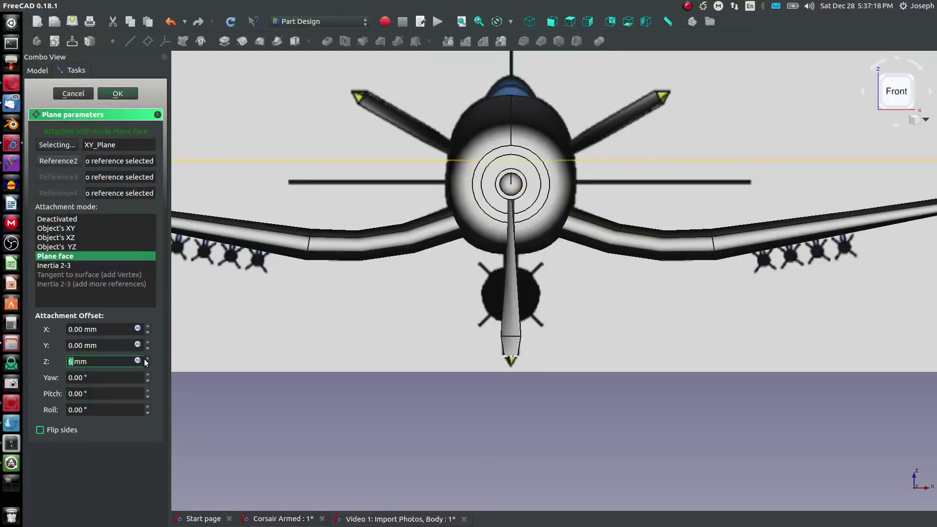
{"action": "left_click", "coordinate": [40, 429]}
{"action": "scroll", "coordinate": [149, 361], "scroll_direction": "up", "scroll_amount": 11}
{"action": "scroll", "coordinate": [149, 362], "scroll_direction": "up", "scroll_amount": 13}
{"action": "scroll", "coordinate": [148, 361], "scroll_direction": "up", "scroll_amount": 4}
{"action": "left_click", "coordinate": [118, 94]}
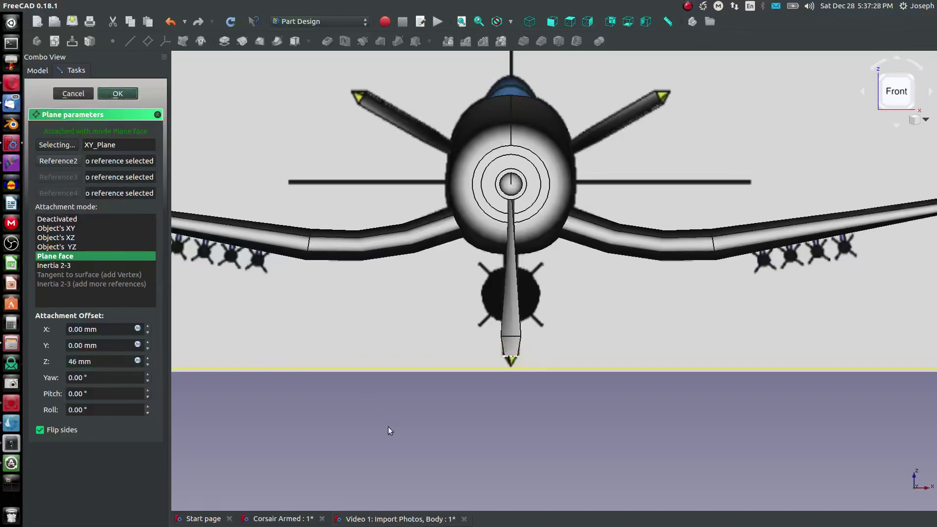
- Hide the new datum plane DatumPlane012 and the lens profile Sketch016
{"action": "scroll", "coordinate": [538, 368], "scroll_direction": "up", "scroll_amount": 8}
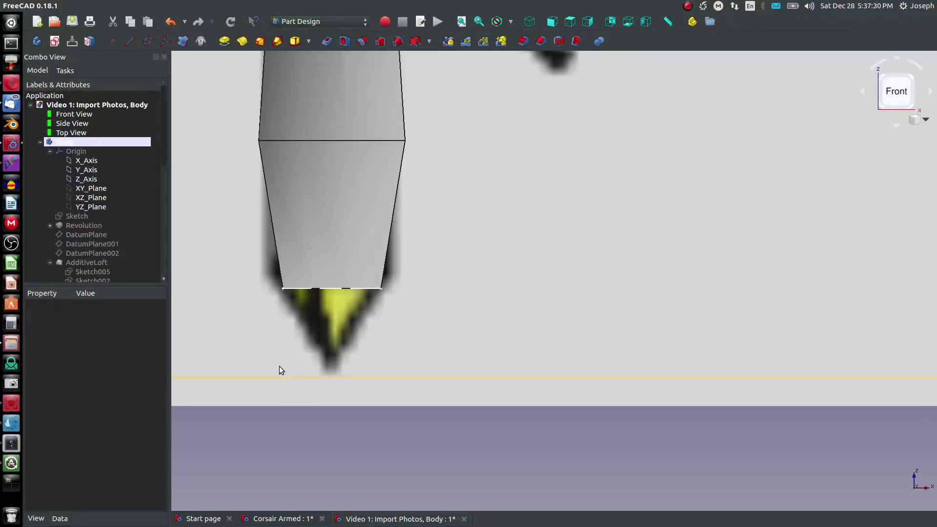
{"action": "scroll", "coordinate": [66, 141], "scroll_direction": "down", "scroll_amount": 6}
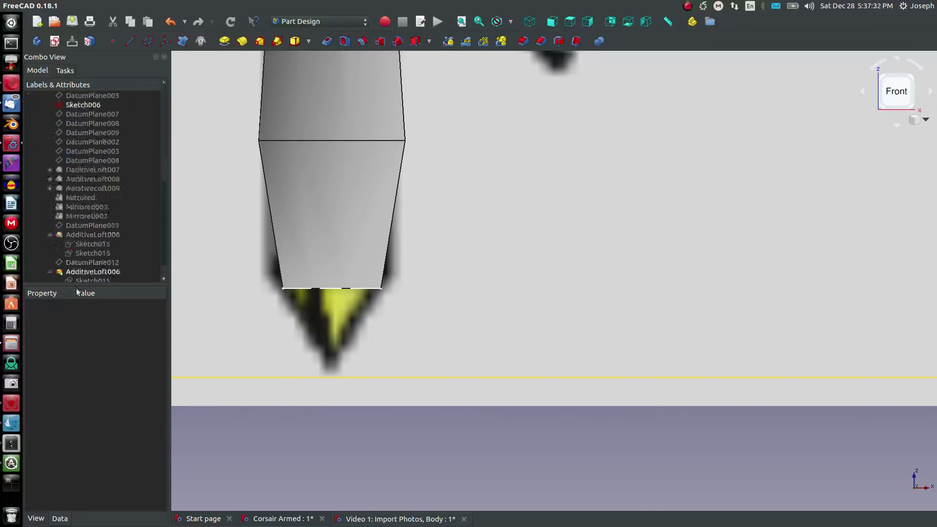
{"action": "left_click", "coordinate": [92, 272]}
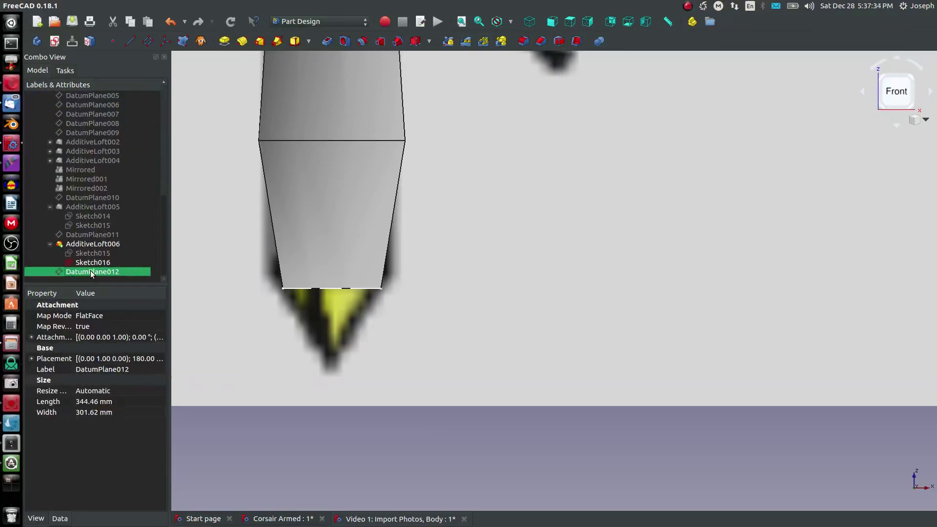
{"action": "left_click", "coordinate": [90, 264]}
- Start a new sketch on DatumPlane012 and bring the blade's open end into close view
{"action": "left_click", "coordinate": [89, 271]}
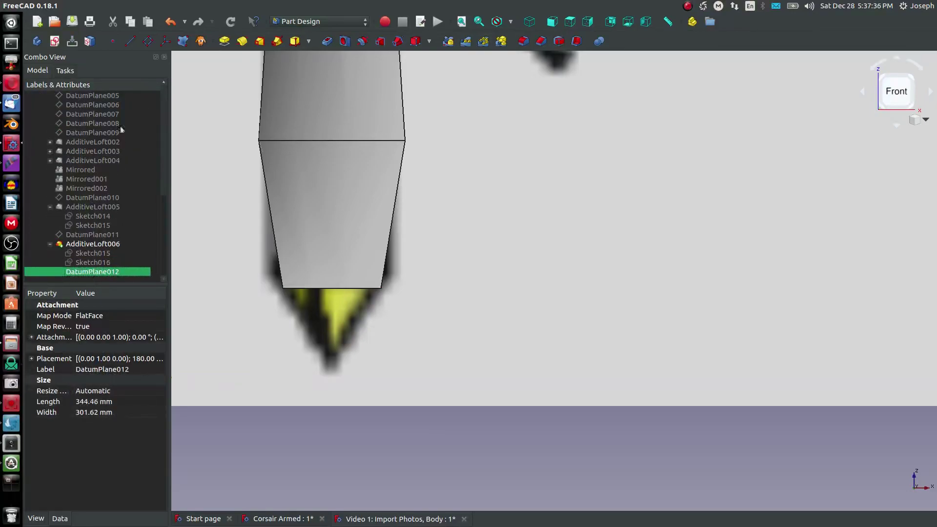
{"action": "left_click", "coordinate": [53, 41]}
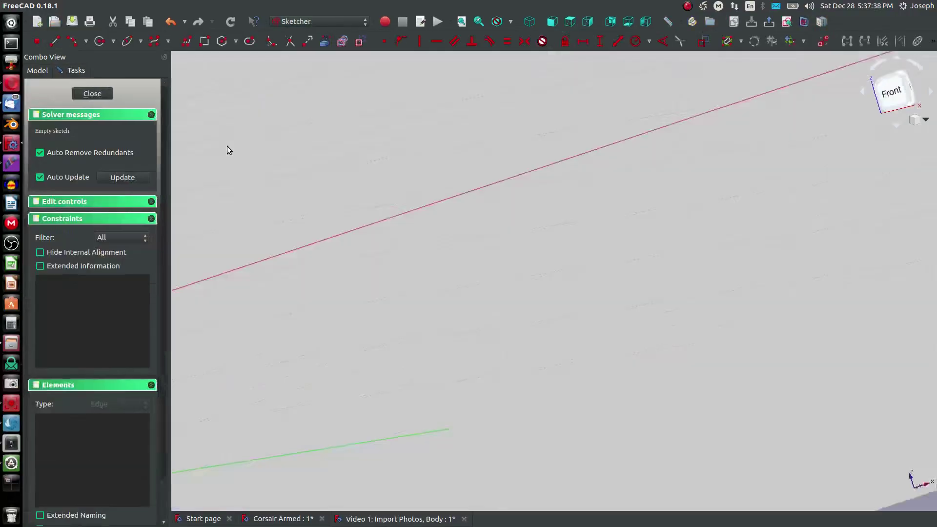
{"action": "scroll", "coordinate": [492, 306], "scroll_direction": "down", "scroll_amount": 5}
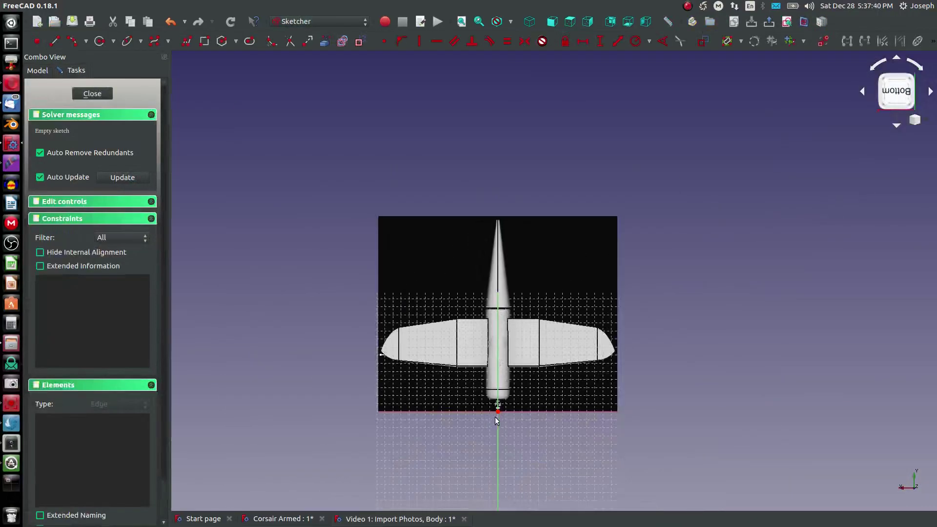
{"action": "scroll", "coordinate": [495, 417], "scroll_direction": "up", "scroll_amount": 10}
{"action": "scroll", "coordinate": [481, 184], "scroll_direction": "up", "scroll_amount": 6}
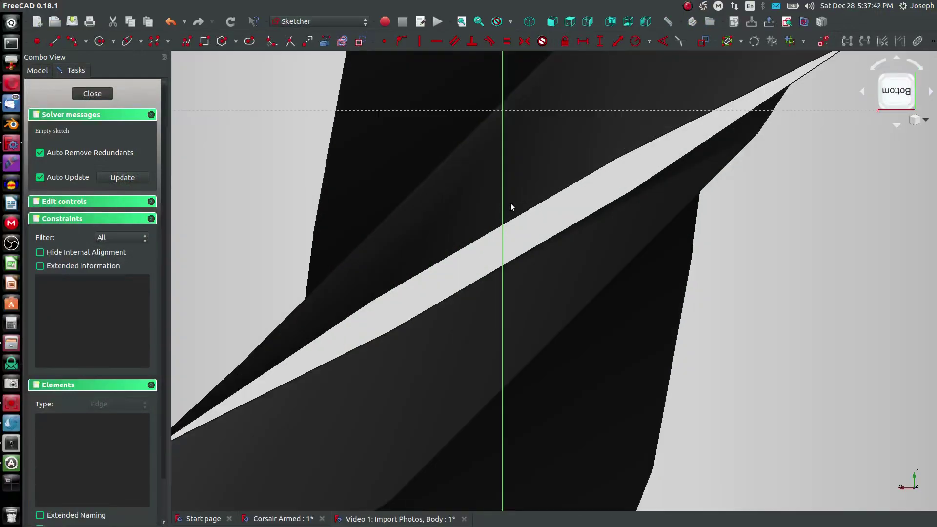
{"action": "scroll", "coordinate": [500, 215], "scroll_direction": "down", "scroll_amount": 3}
{"action": "scroll", "coordinate": [475, 289], "scroll_direction": "up", "scroll_amount": 3}
{"action": "scroll", "coordinate": [463, 270], "scroll_direction": "down", "scroll_amount": 3}
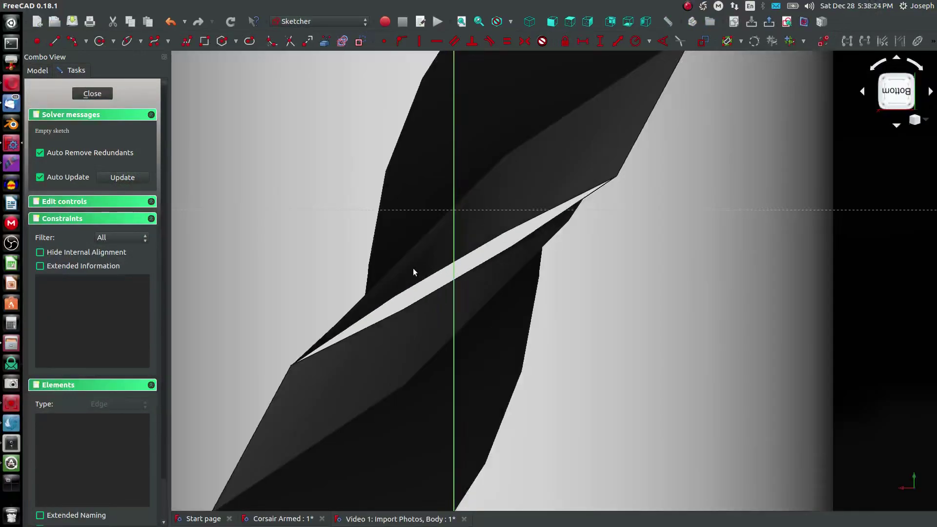
- Project the two end vertices of the blade's open end into the sketch as external geometry
{"action": "scroll", "coordinate": [413, 268], "scroll_direction": "up", "scroll_amount": 3}
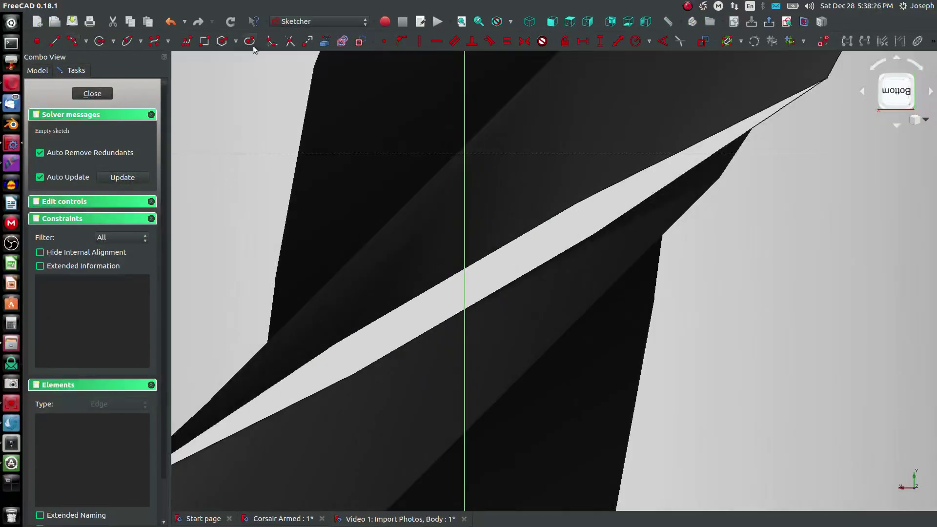
{"action": "left_click", "coordinate": [325, 43]}
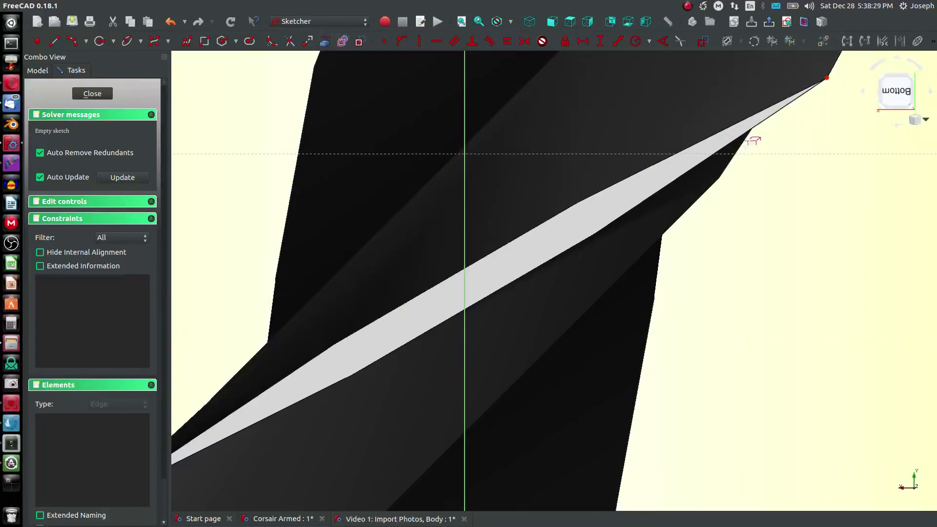
{"action": "left_click", "coordinate": [755, 136]}
{"action": "middle_click_drag", "start_coordinate": [586, 293], "coordinate": [715, 215]}
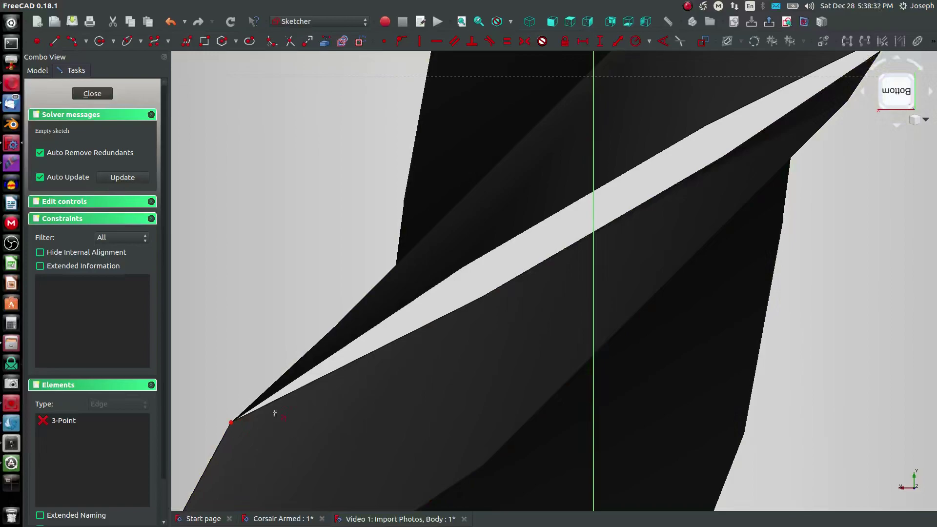
{"action": "left_click", "coordinate": [275, 413]}
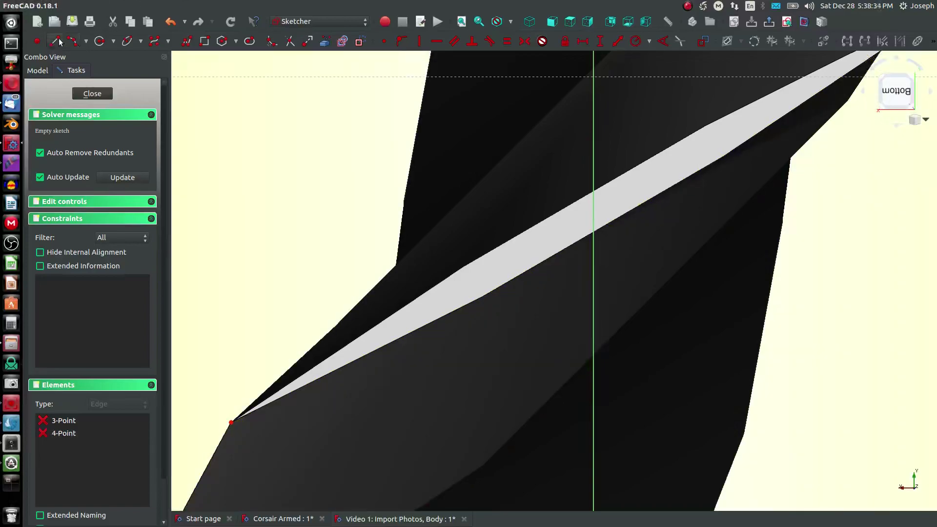
- Draw a small circle centred on the vertical axis, midway between the two edges of the blade's open end
{"action": "left_click", "coordinate": [100, 41]}
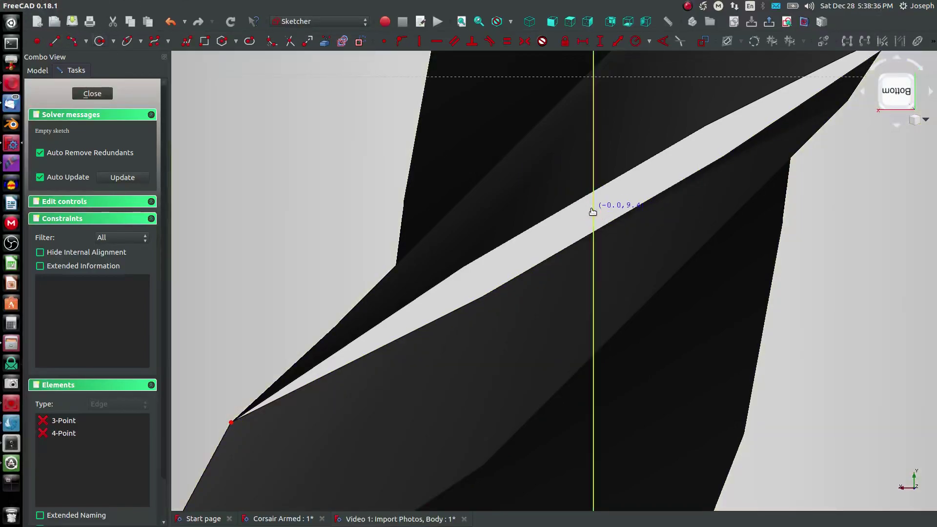
{"action": "left_click", "coordinate": [593, 209]}
{"action": "left_click", "coordinate": [586, 214]}
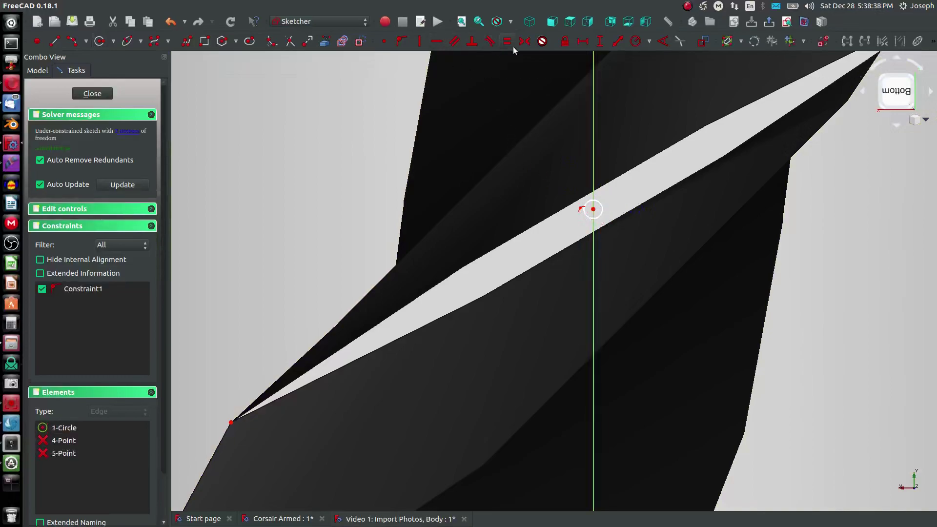
{"action": "middle_click_drag", "start_coordinate": [788, 145], "coordinate": [734, 166]}
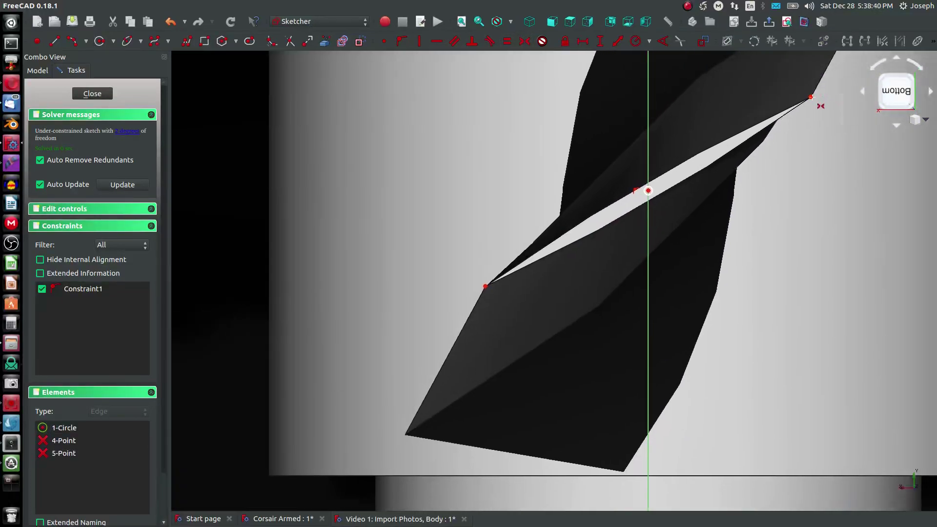
{"action": "left_click", "coordinate": [811, 97]}
{"action": "left_click", "coordinate": [649, 189]}
{"action": "key", "text": "s"}
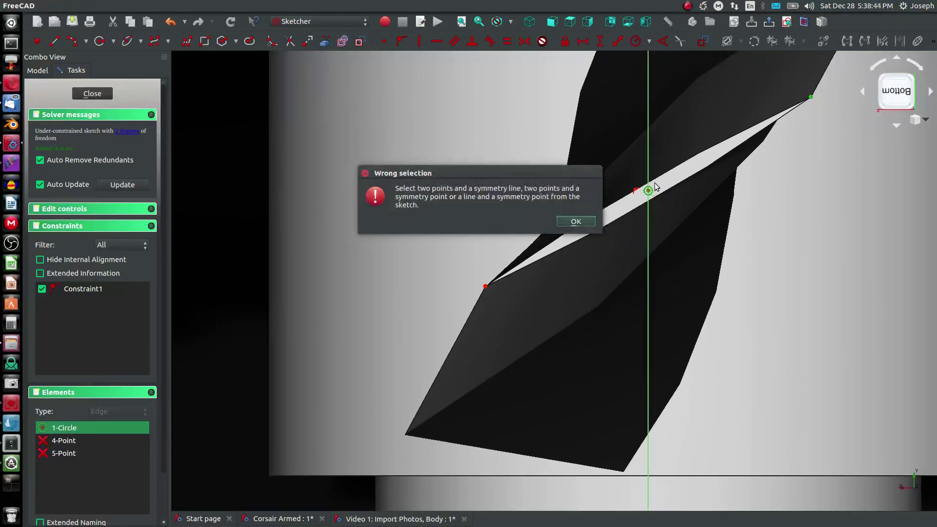
{"action": "left_click", "coordinate": [576, 221]}
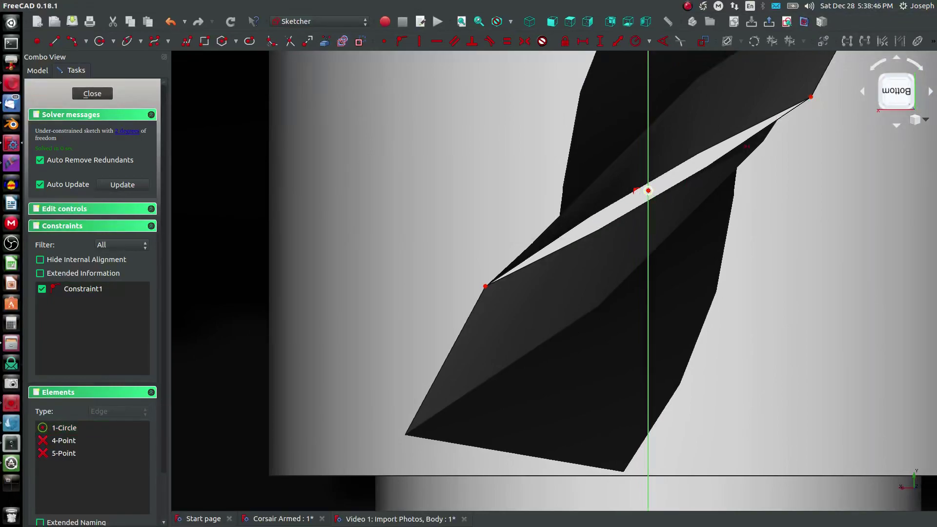
- Constrain the blade's two projected end points to be symmetric about the circle's centre
{"action": "left_click", "coordinate": [810, 97]}
{"action": "left_click", "coordinate": [648, 191]}
{"action": "left_click", "coordinate": [485, 286]}
- Set the circle's radius to 0.1 µm and close the sketch
{"action": "scroll", "coordinate": [673, 184], "scroll_direction": "up", "scroll_amount": 5}
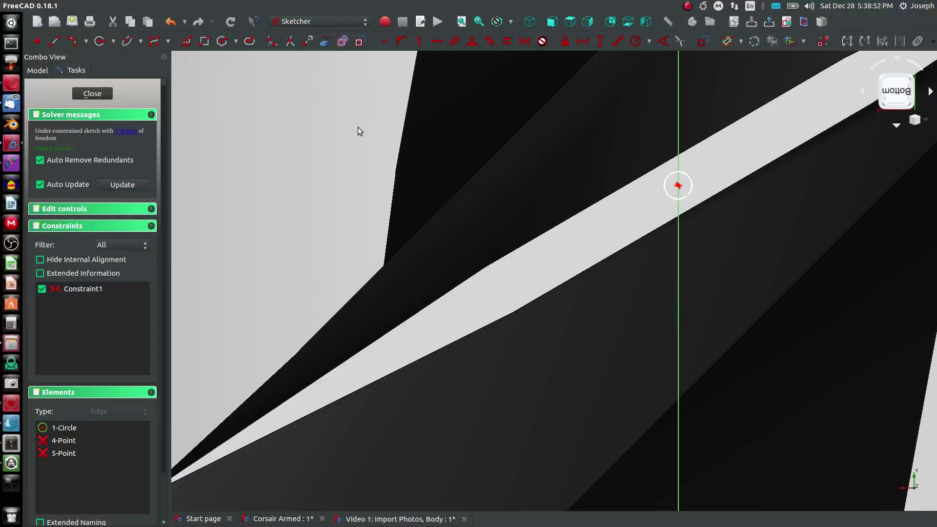
{"action": "left_click", "coordinate": [667, 177]}
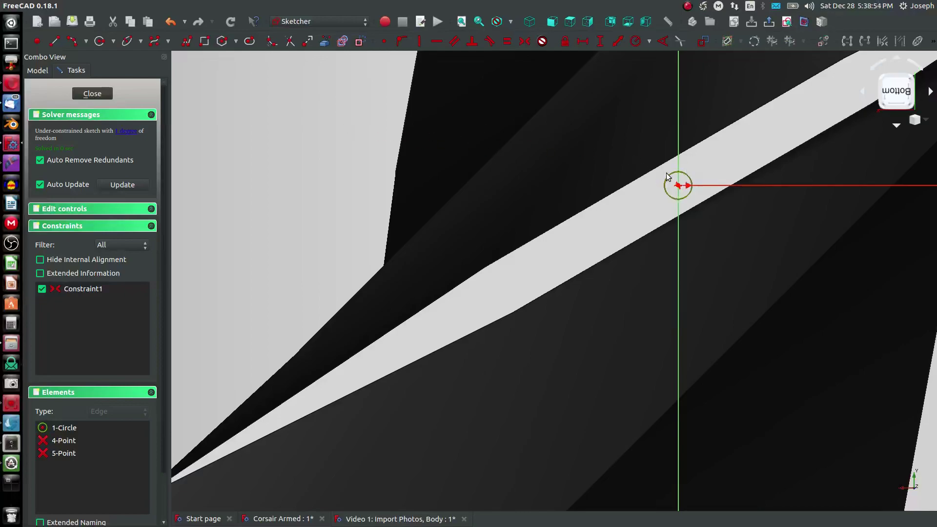
{"action": "type", "text": ".3"}
{"action": "key", "text": "BackSpace"}
{"action": "type", "text": "1 µm"}
{"action": "key", "text": "Return"}
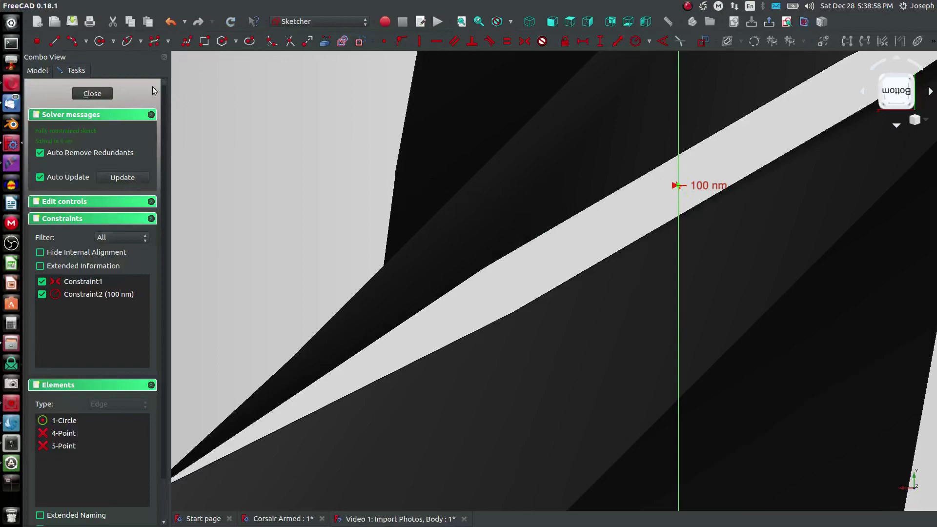
{"action": "left_click", "coordinate": [92, 93]}
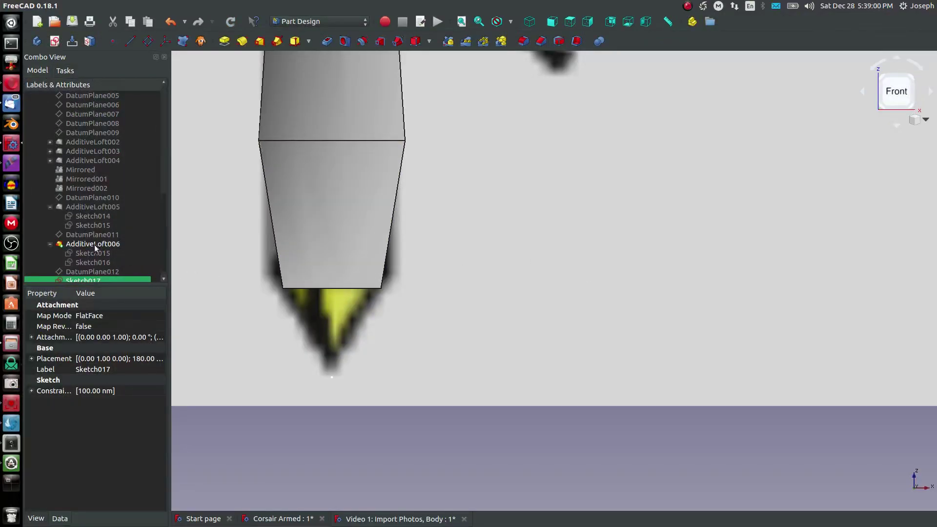
- Create an additive loft from the lens profile Sketch016 to the tiny tip circle Sketch017
{"action": "left_click", "coordinate": [76, 246]}
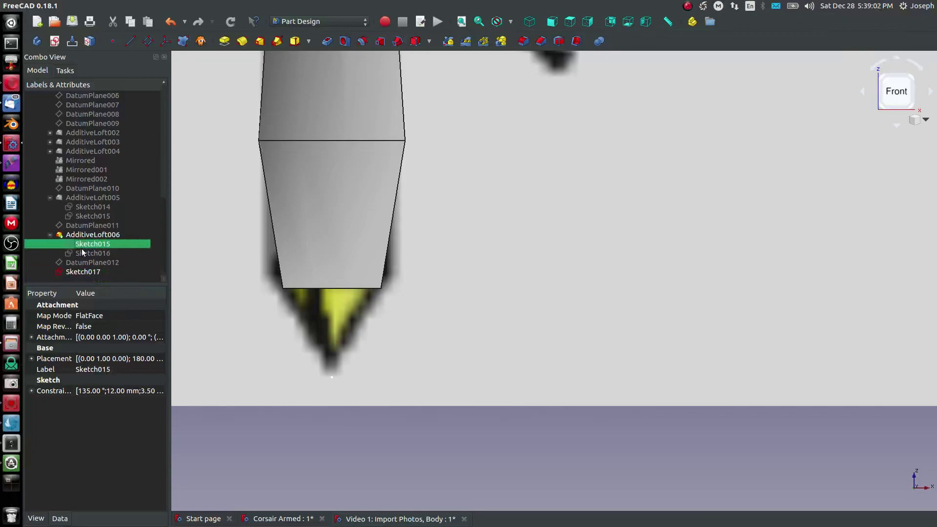
{"action": "left_click", "coordinate": [85, 255]}
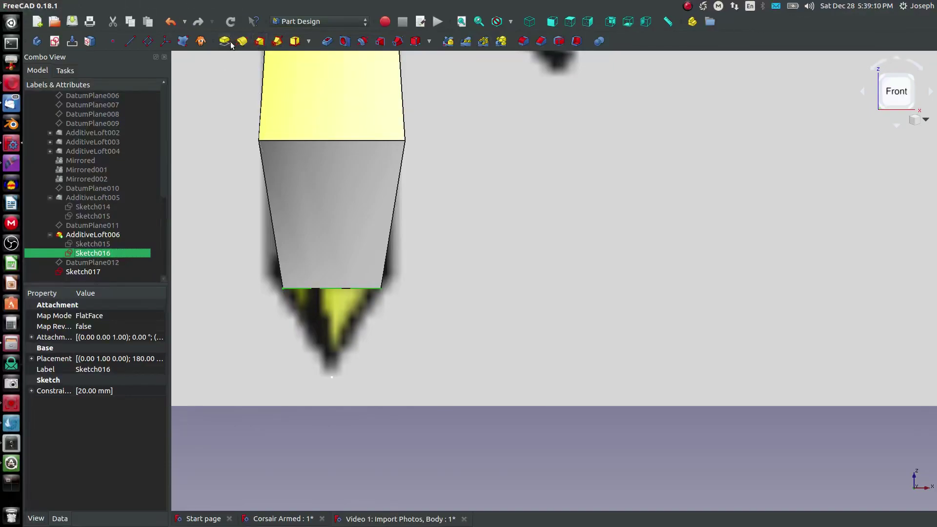
{"action": "left_click", "coordinate": [262, 42]}
{"action": "scroll", "coordinate": [330, 369], "scroll_direction": "up", "scroll_amount": 3}
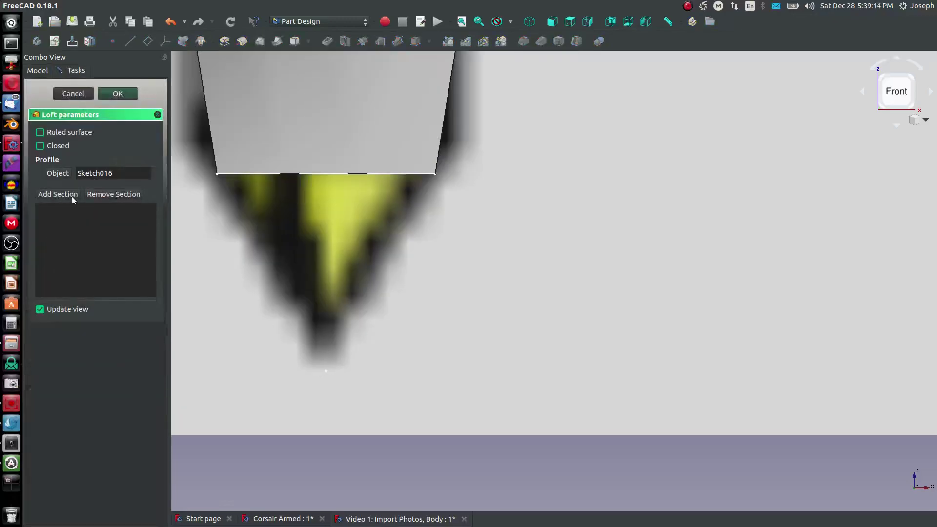
{"action": "scroll", "coordinate": [318, 388], "scroll_direction": "up", "scroll_amount": 3}
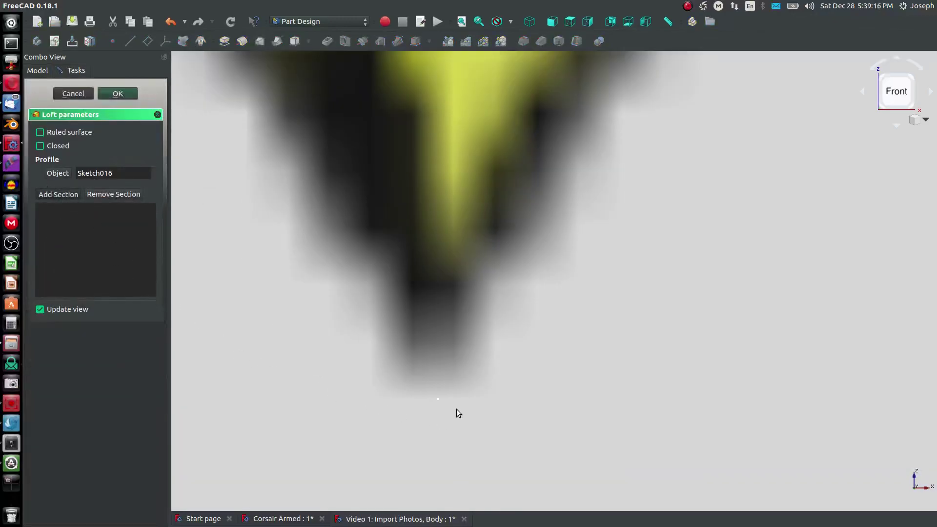
{"action": "left_click", "coordinate": [444, 406]}
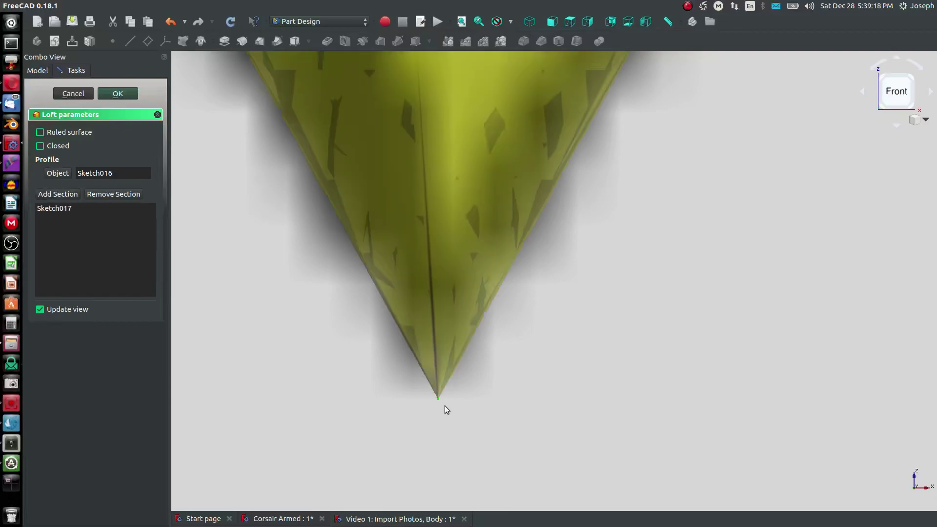
{"action": "left_click", "coordinate": [118, 93]}
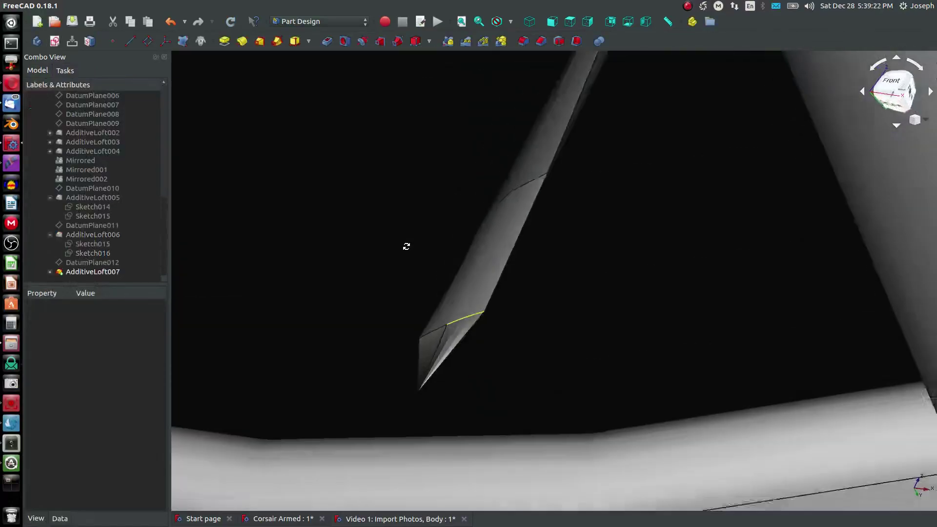
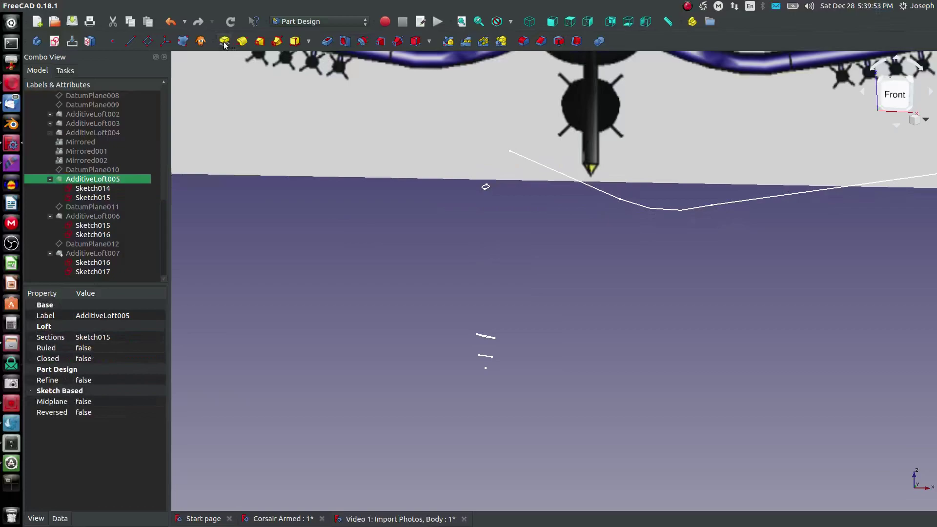
{"action": "left_click", "coordinate": [260, 42]}
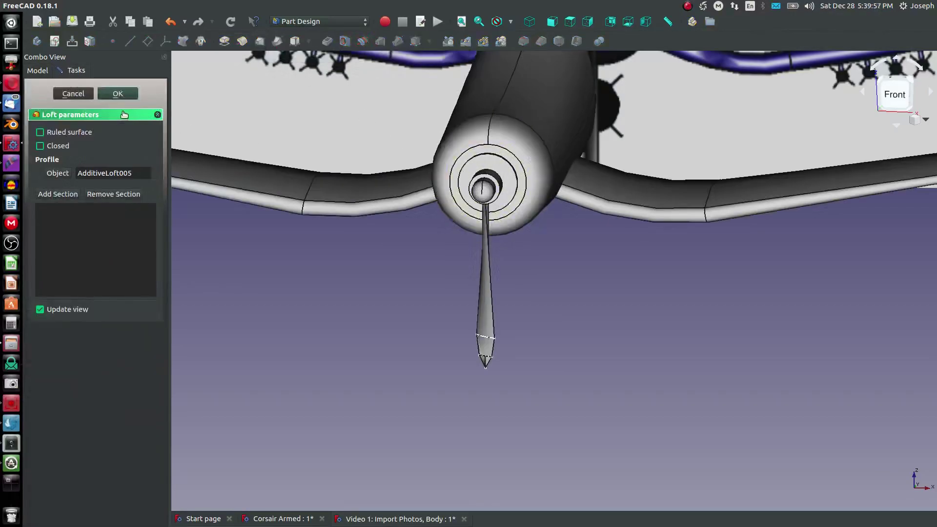
{"action": "left_click", "coordinate": [82, 93]}
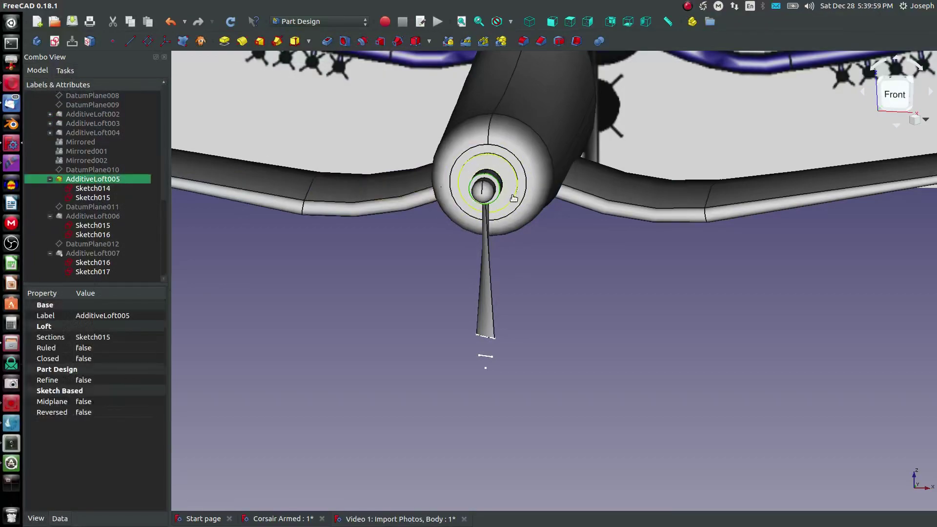
{"action": "key", "text": "space"}
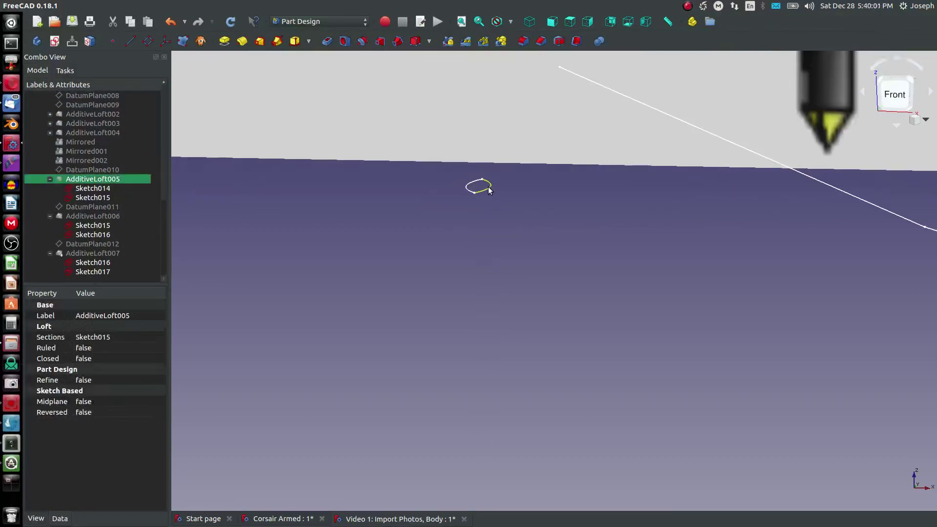
- Start an additive loft with the hub cross-section Sketch014 as its profile and hide AdditiveLoft007 to expose the section sketches
{"action": "left_click", "coordinate": [483, 185]}
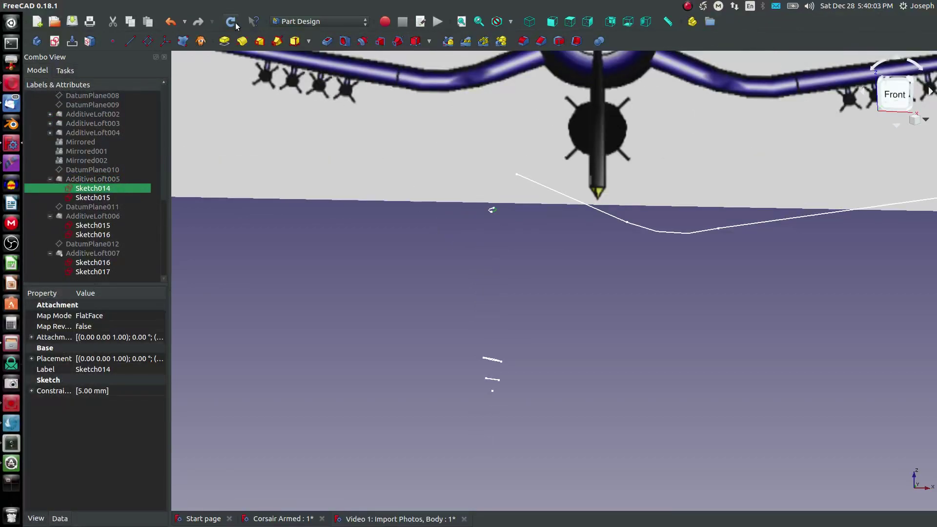
{"action": "left_click", "coordinate": [260, 41]}
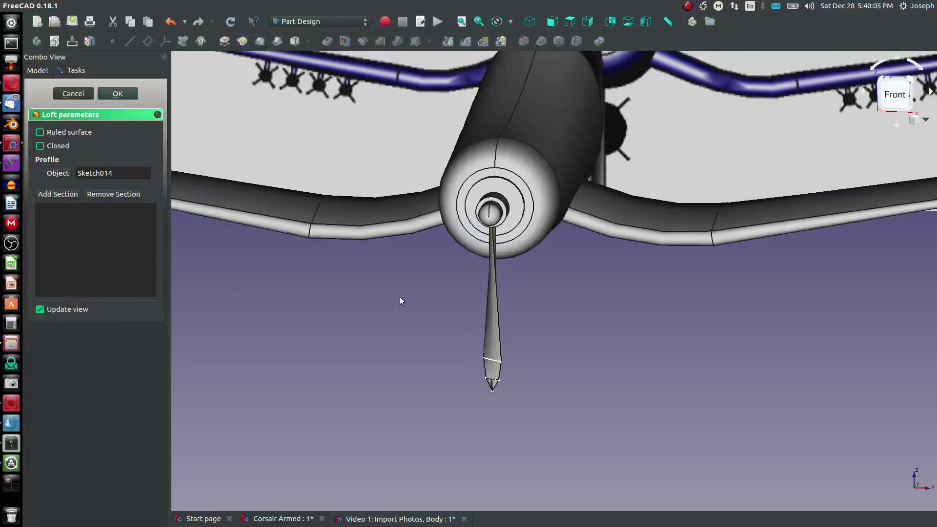
{"action": "left_click", "coordinate": [43, 71]}
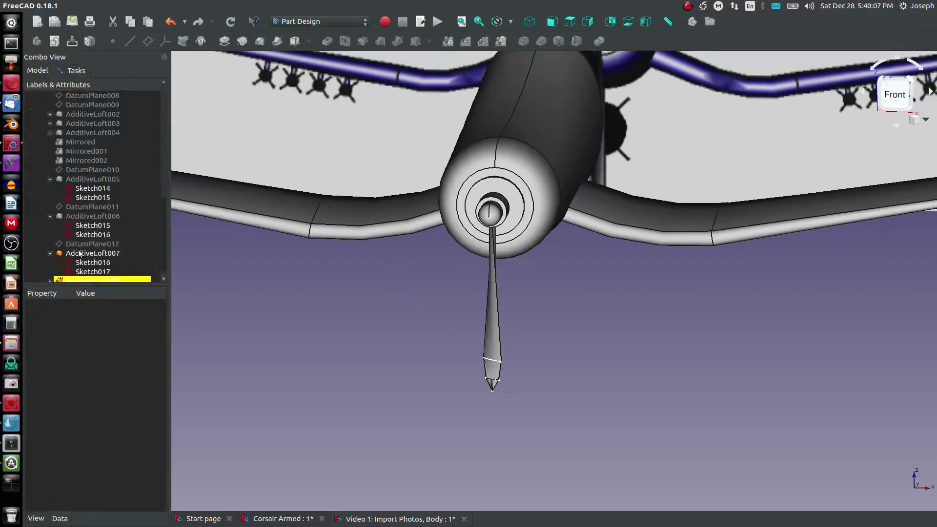
{"action": "left_click", "coordinate": [80, 253]}
{"action": "key", "text": "space"}
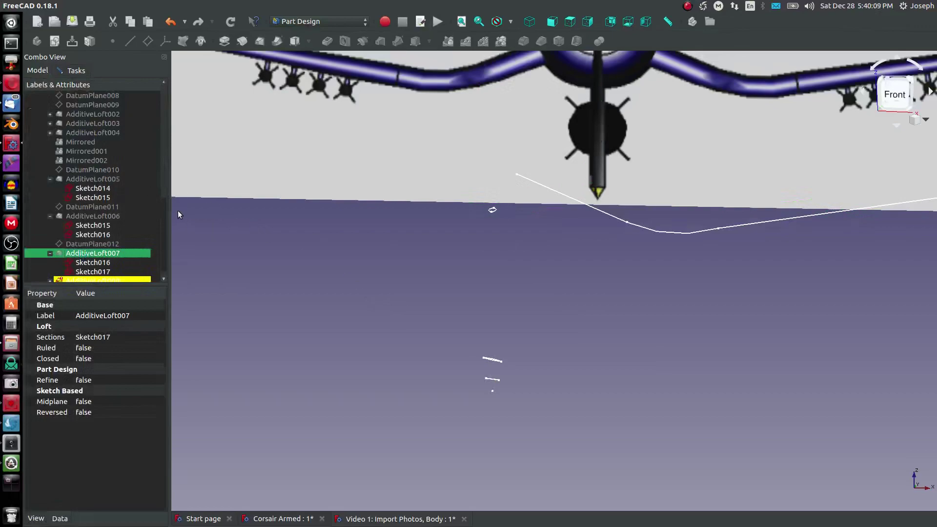
{"action": "left_click", "coordinate": [77, 75]}
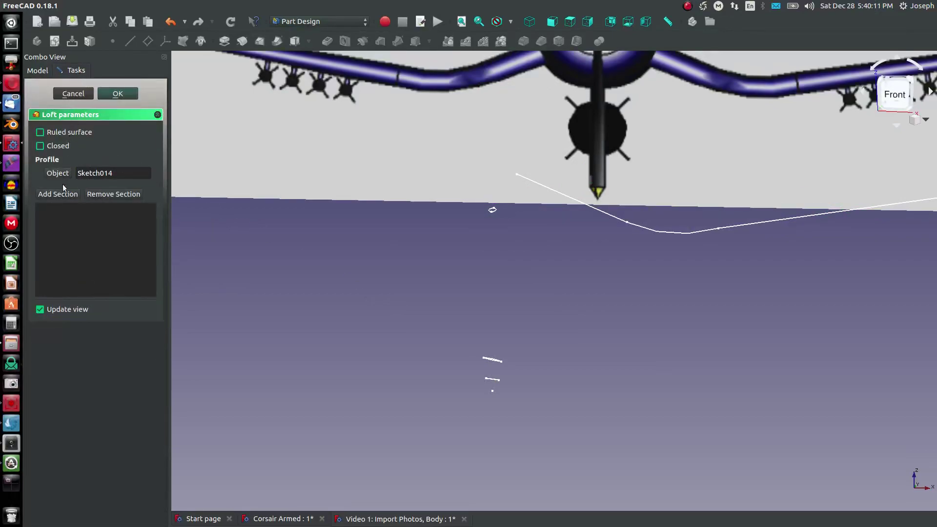
- Add Sketch015, Sketch016 and the tip circle Sketch017 as the loft's sections, in that order
{"action": "scroll", "coordinate": [499, 370], "scroll_direction": "up", "scroll_amount": 5}
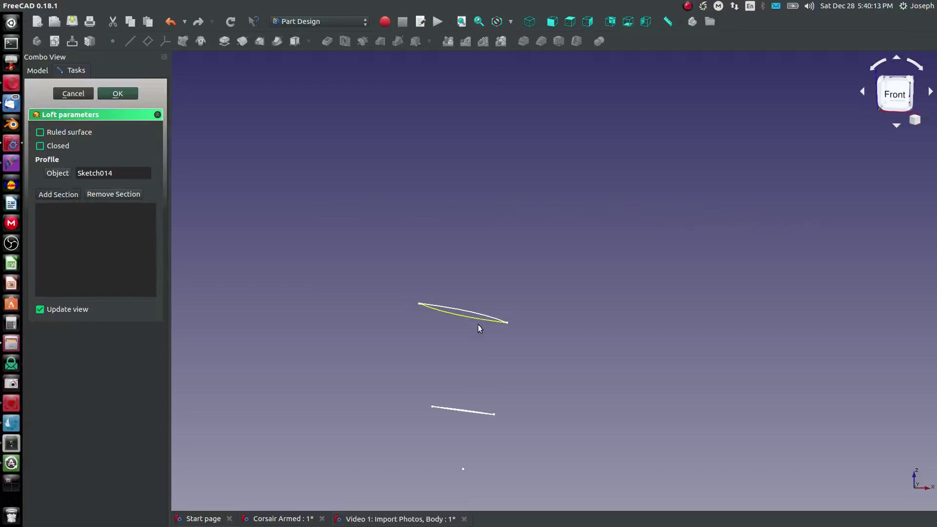
{"action": "left_click", "coordinate": [478, 322]}
{"action": "scroll", "coordinate": [396, 319], "scroll_direction": "down", "scroll_amount": 6}
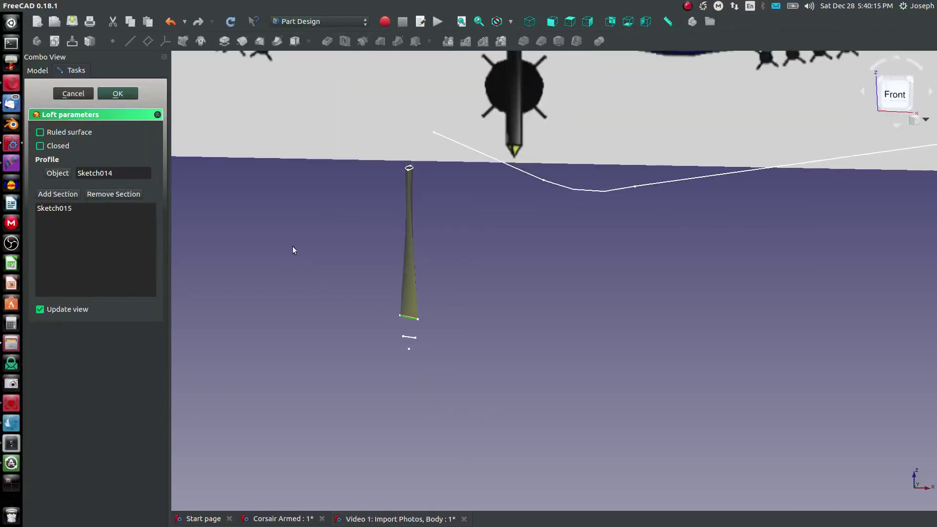
{"action": "scroll", "coordinate": [382, 321], "scroll_direction": "up", "scroll_amount": 5}
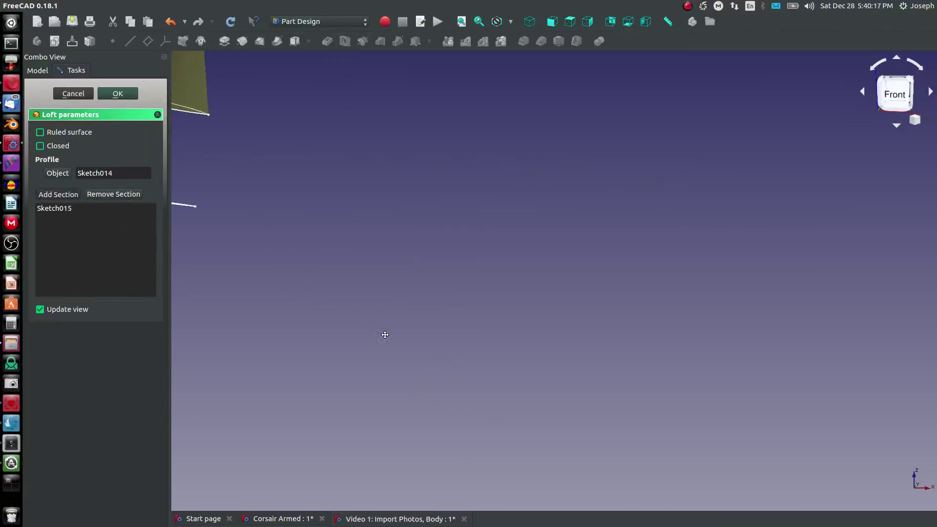
{"action": "left_click", "coordinate": [363, 316]}
{"action": "scroll", "coordinate": [337, 307], "scroll_direction": "down", "scroll_amount": 5}
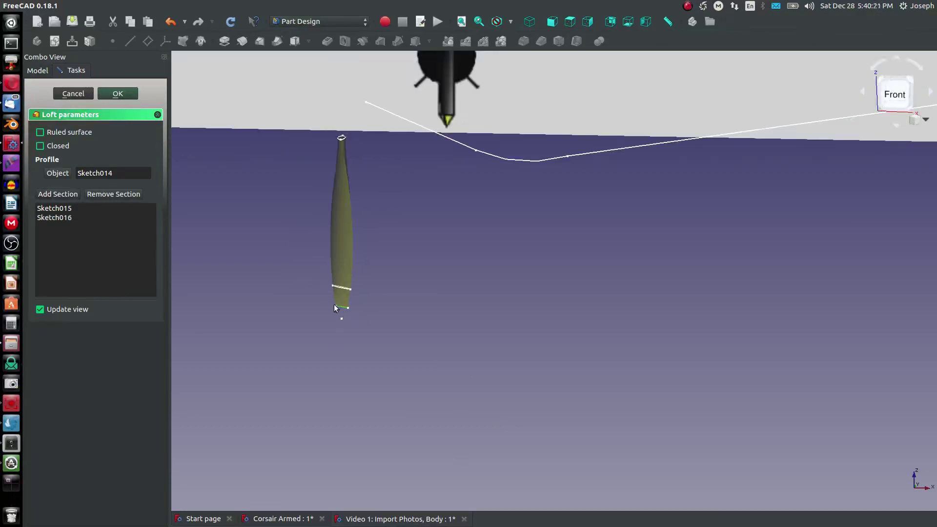
{"action": "left_click", "coordinate": [57, 194]}
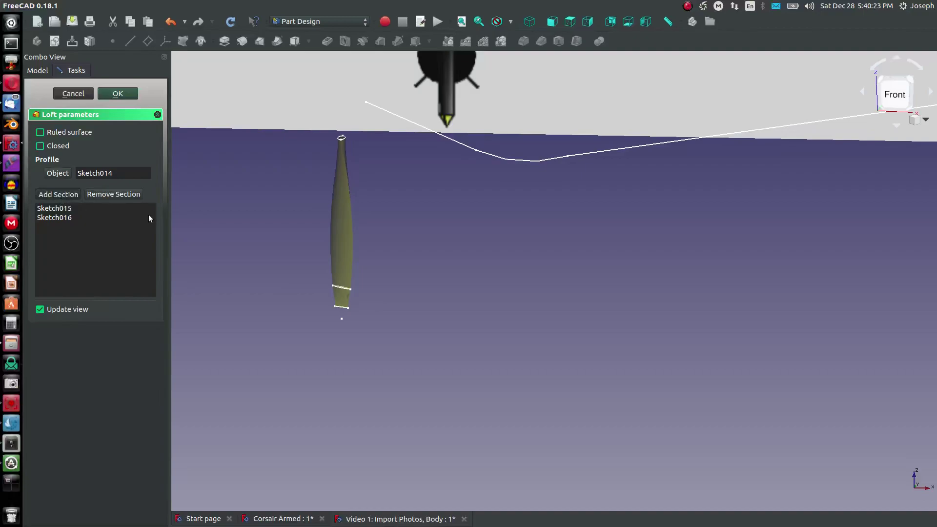
{"action": "scroll", "coordinate": [370, 332], "scroll_direction": "up", "scroll_amount": 6}
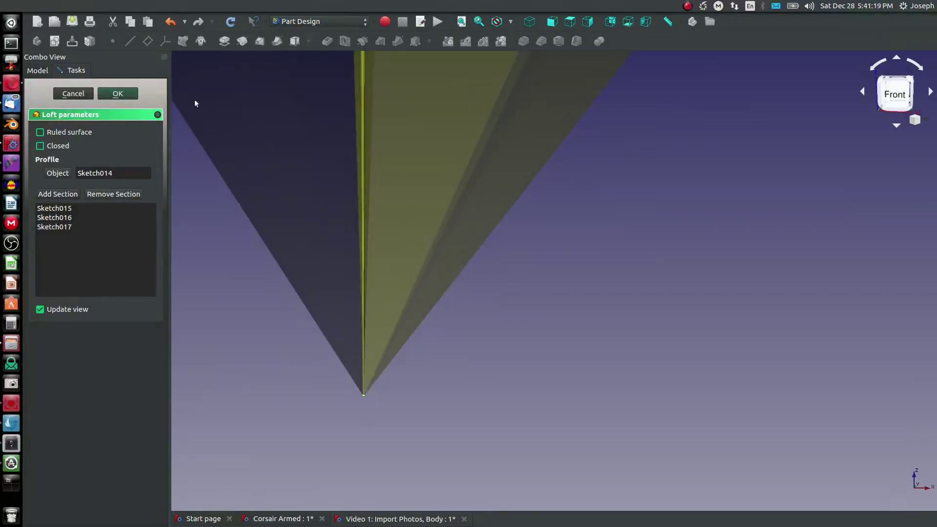
{"action": "scroll", "coordinate": [310, 275], "scroll_direction": "down", "scroll_amount": 3}
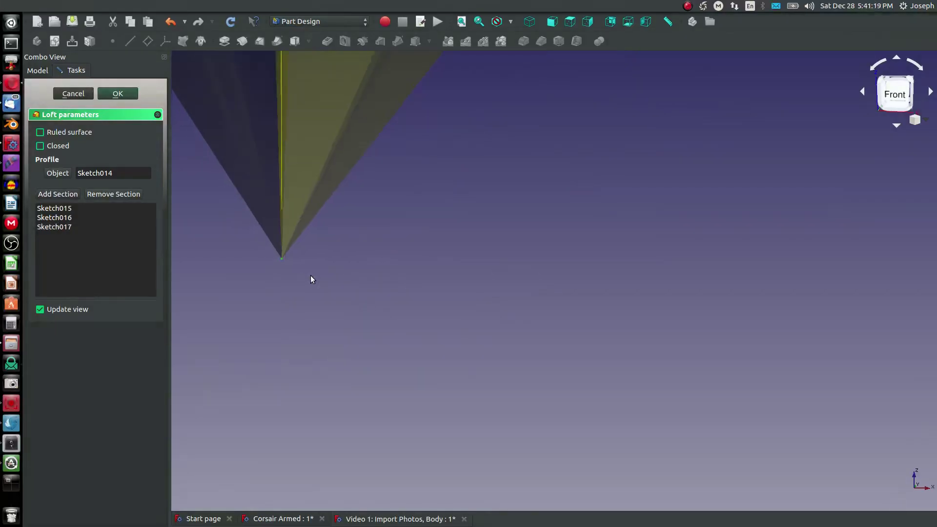
- Try the Ruled surface option on the continuous loft through all blade sections, and cancel the loft
{"action": "scroll", "coordinate": [310, 270], "scroll_direction": "up", "scroll_amount": 2}
{"action": "scroll", "coordinate": [310, 273], "scroll_direction": "down", "scroll_amount": 4}
{"action": "scroll", "coordinate": [300, 190], "scroll_direction": "up", "scroll_amount": 2}
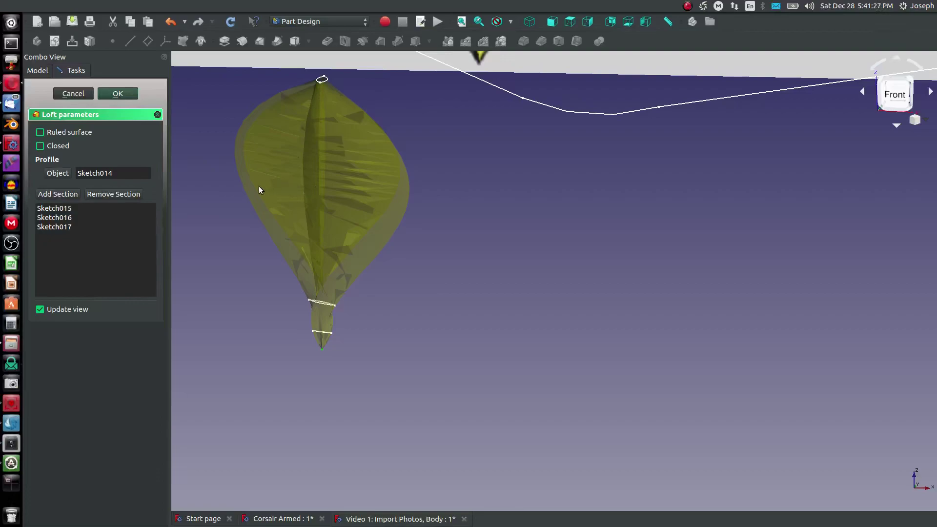
{"action": "left_click", "coordinate": [40, 132]}
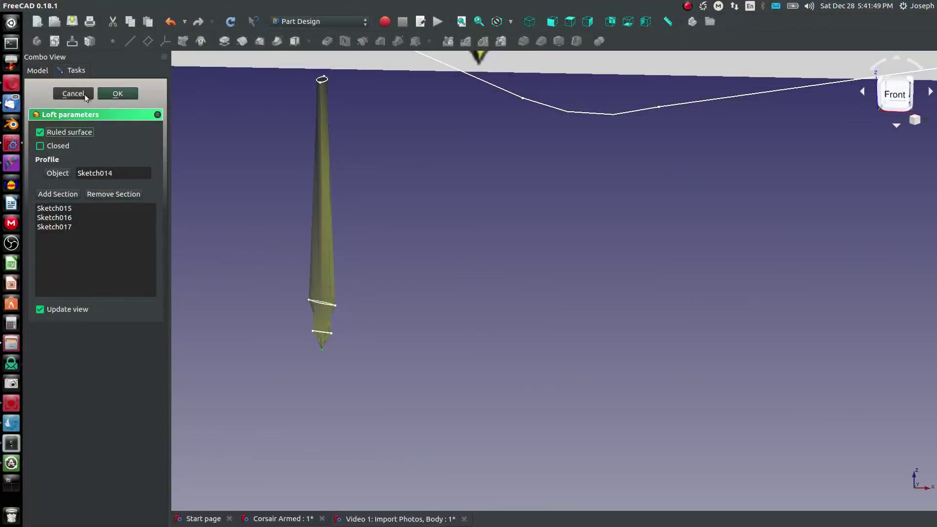
{"action": "left_click", "coordinate": [82, 94]}
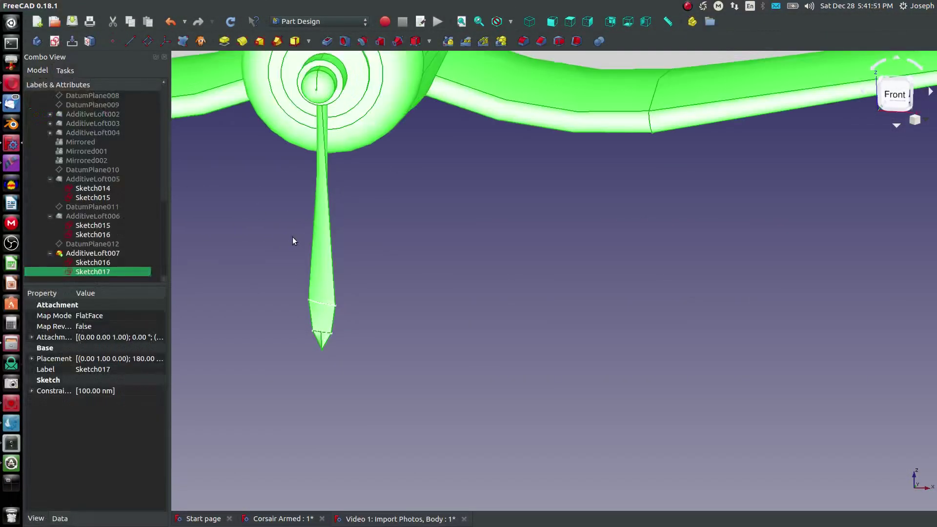
- Examine the separately lofted blade's pointed tip and its section transitions from below
{"action": "left_click", "coordinate": [293, 239]}
{"action": "middle_click_drag", "start_coordinate": [300, 257], "coordinate": [513, 132]}
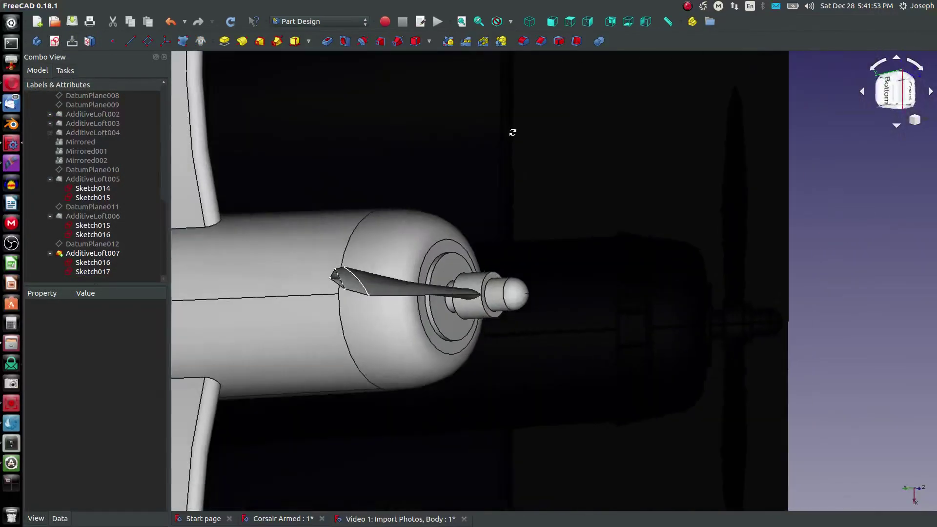
{"action": "scroll", "coordinate": [356, 296], "scroll_direction": "up", "scroll_amount": 5}
{"action": "right_click", "coordinate": [408, 282]}
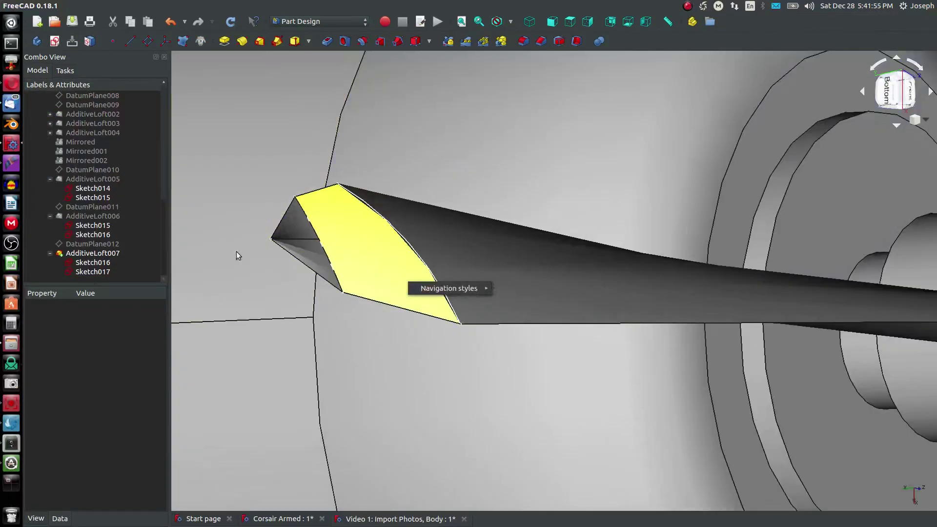
{"action": "left_click", "coordinate": [230, 252]}
{"action": "right_click", "coordinate": [273, 268]}
{"action": "left_click", "coordinate": [257, 282]}
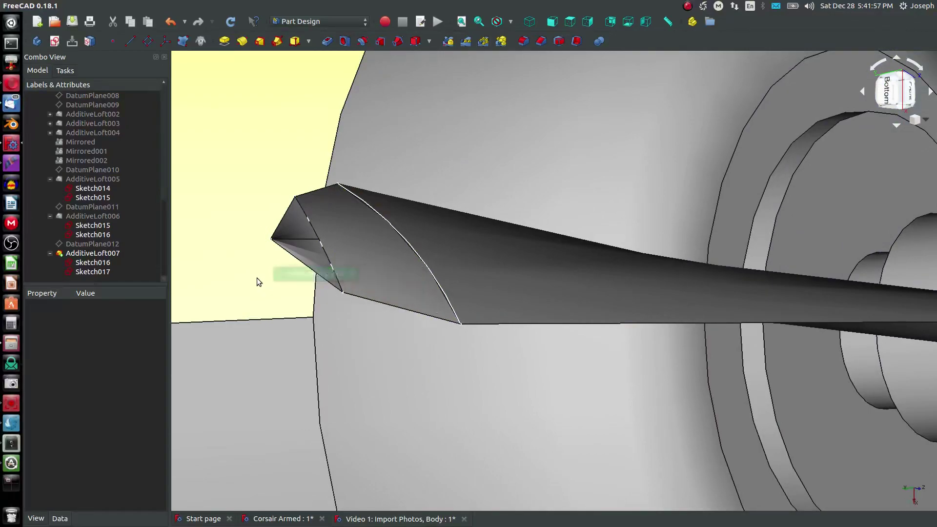
{"action": "scroll", "coordinate": [257, 281], "scroll_direction": "down", "scroll_amount": 8}
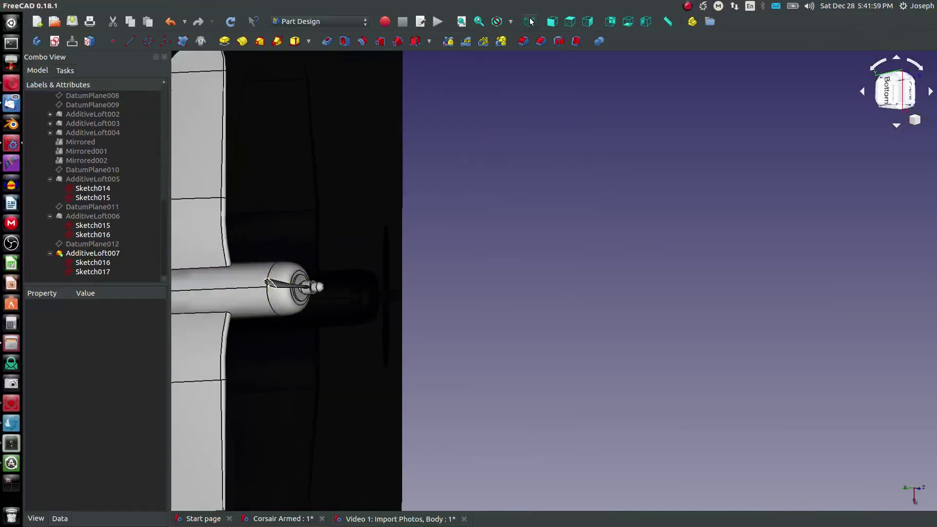
- Create a polar pattern of AdditiveLoft005 around the base Y axis with 3 occurrences over 360°
{"action": "left_click", "coordinate": [531, 21]}
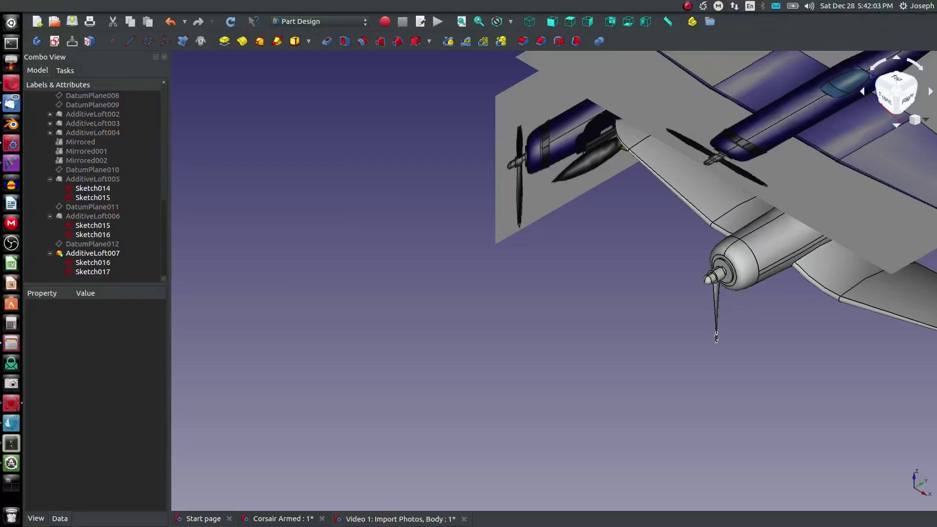
{"action": "scroll", "coordinate": [617, 417], "scroll_direction": "down", "scroll_amount": 5}
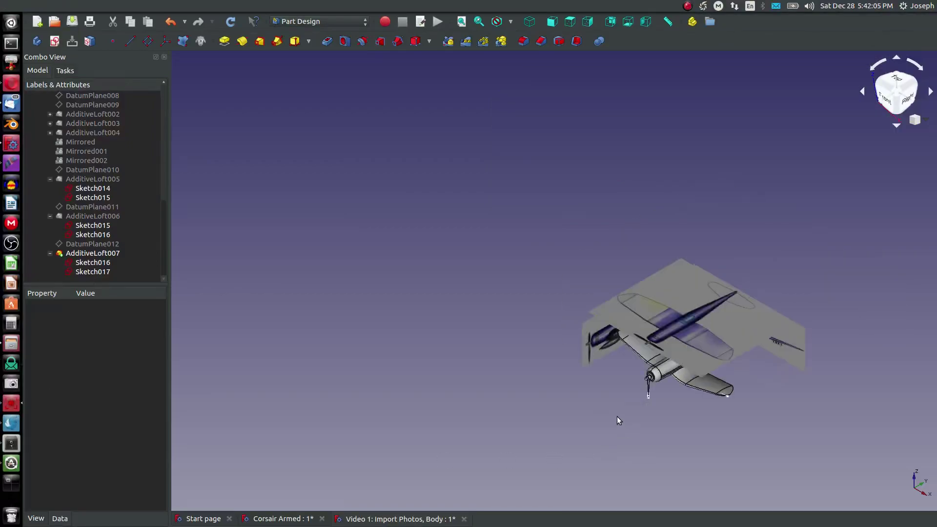
{"action": "scroll", "coordinate": [617, 417], "scroll_direction": "up", "scroll_amount": 10}
{"action": "middle_click_drag", "start_coordinate": [320, 420], "coordinate": [498, 267]}
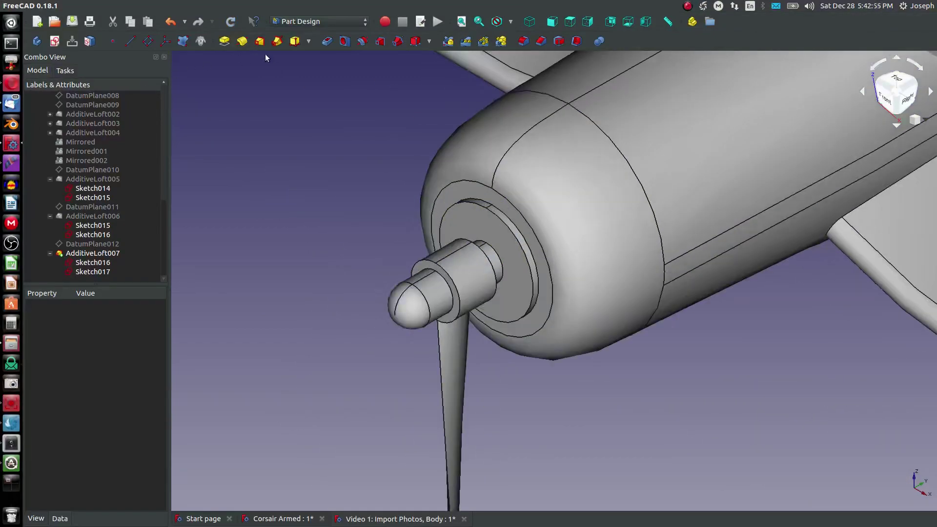
{"action": "left_click", "coordinate": [483, 41]}
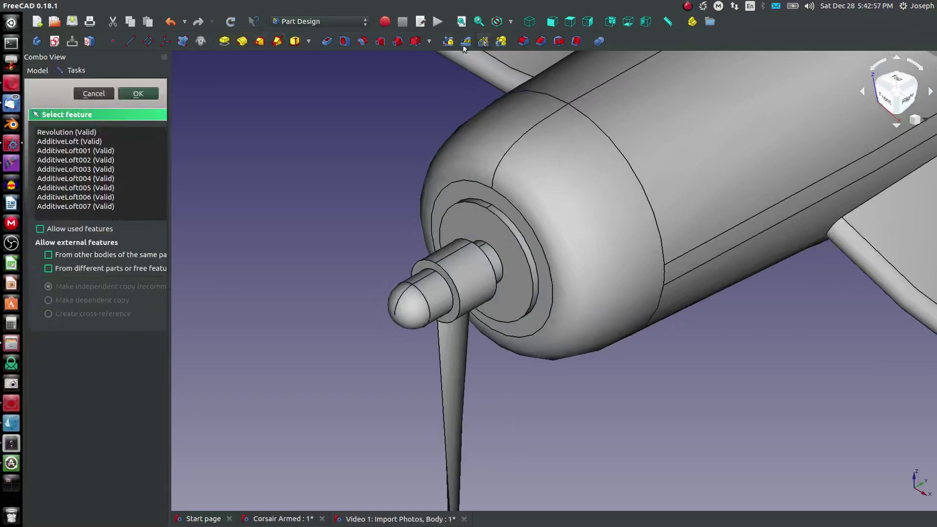
{"action": "left_click", "coordinate": [73, 188]}
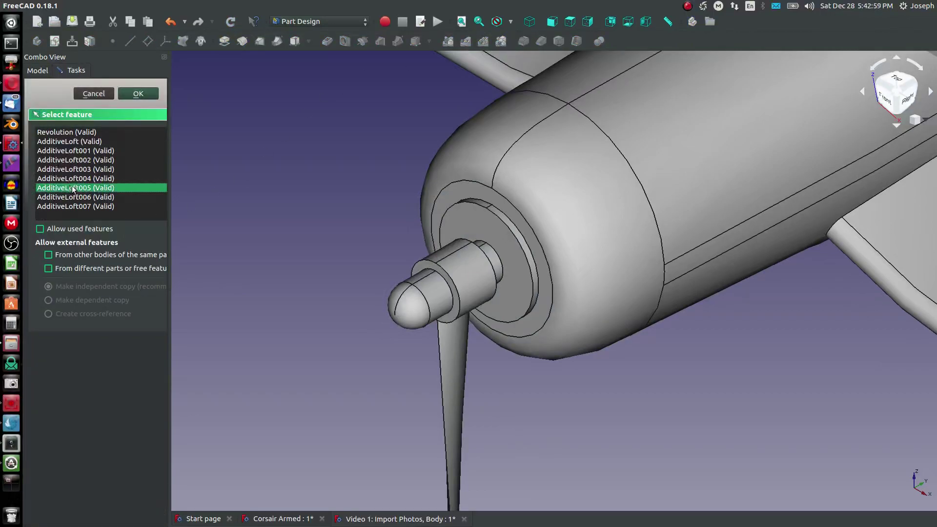
{"action": "left_click", "coordinate": [139, 94]}
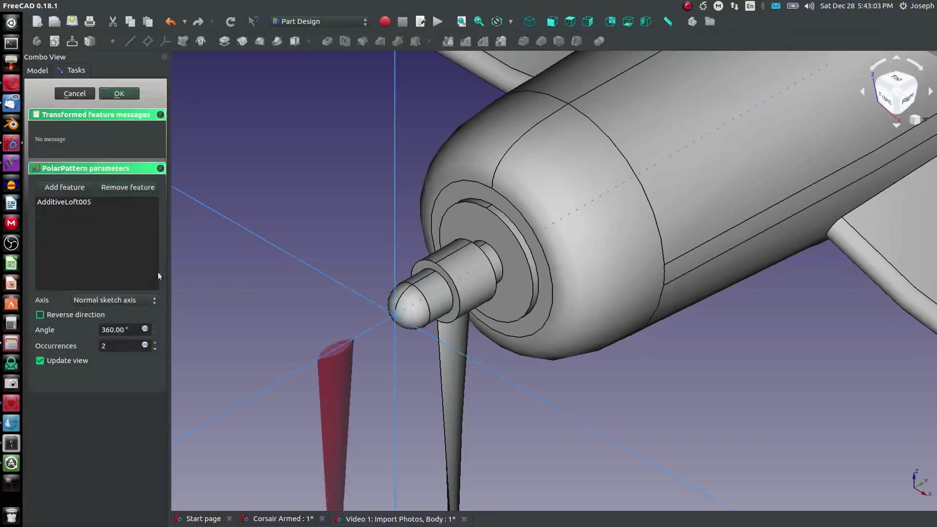
{"action": "left_click", "coordinate": [253, 398]}
{"action": "left_click", "coordinate": [154, 343]}
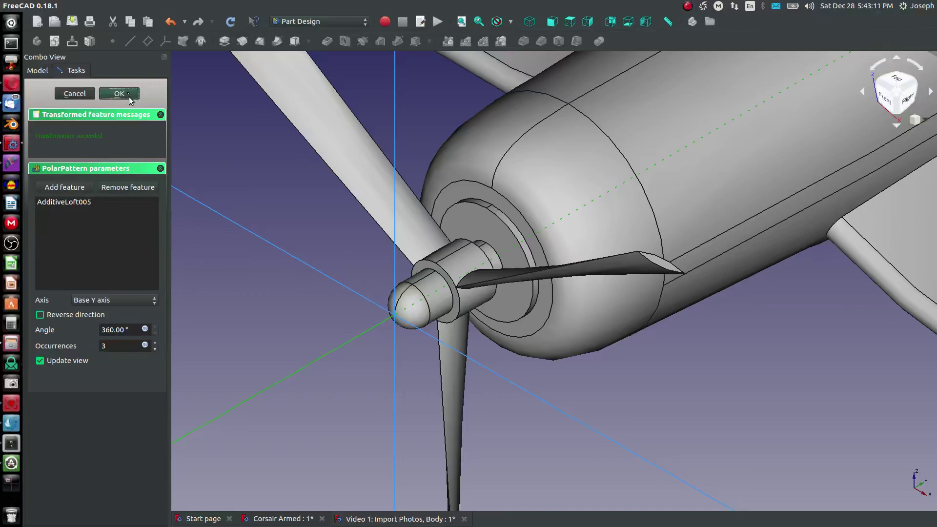
{"action": "left_click", "coordinate": [129, 98]}
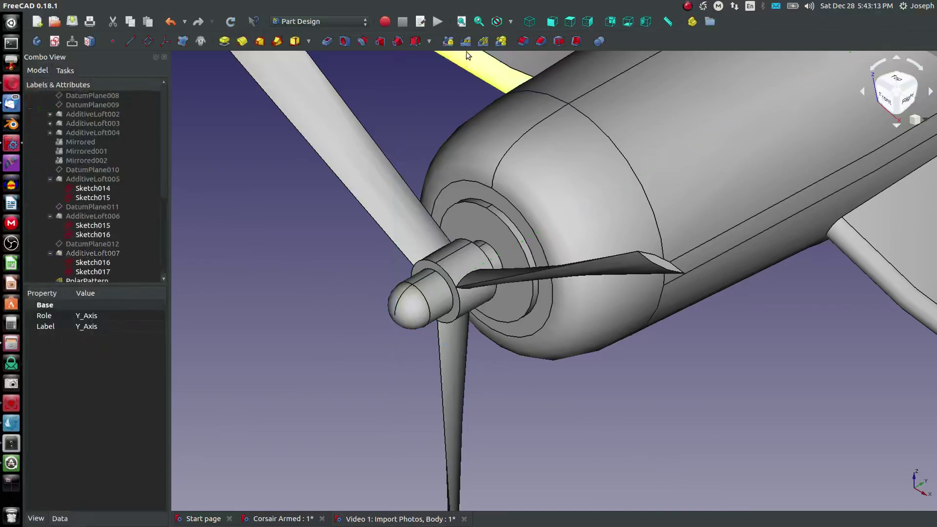
- Polar-pattern the blade segment AdditiveLoft006 around the base Y axis with 3 occurrences over 360°
{"action": "left_click", "coordinate": [483, 42]}
{"action": "left_click", "coordinate": [87, 197]}
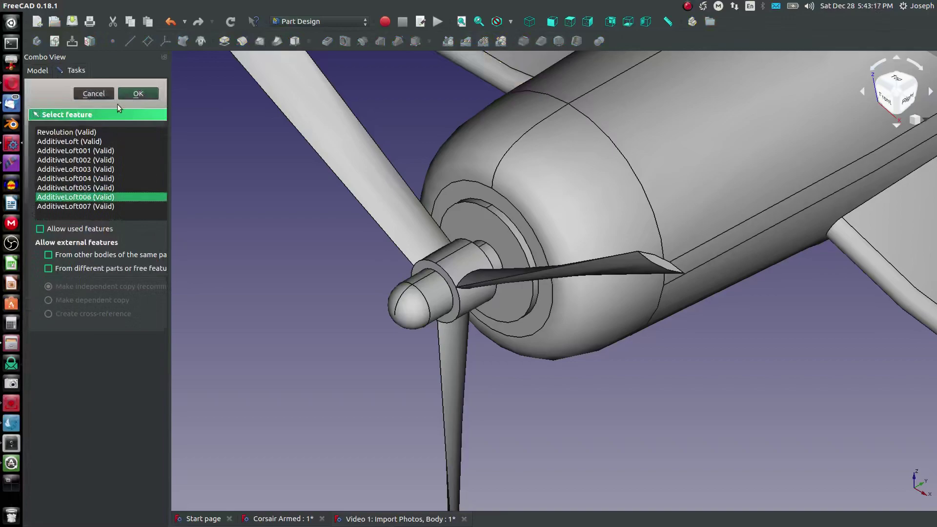
{"action": "left_click", "coordinate": [138, 93]}
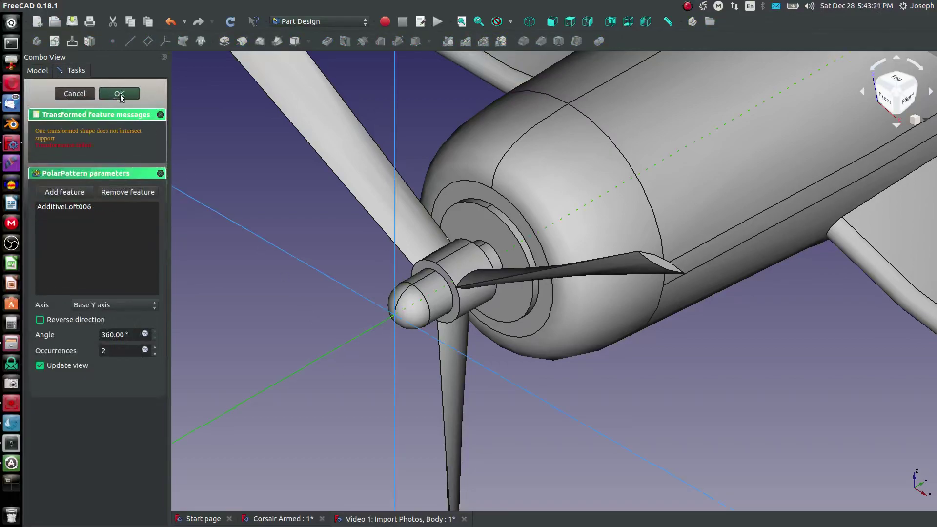
{"action": "scroll", "coordinate": [375, 297], "scroll_direction": "down", "scroll_amount": 3}
{"action": "scroll", "coordinate": [363, 293], "scroll_direction": "up", "scroll_amount": 2}
{"action": "scroll", "coordinate": [362, 293], "scroll_direction": "up", "scroll_amount": 2}
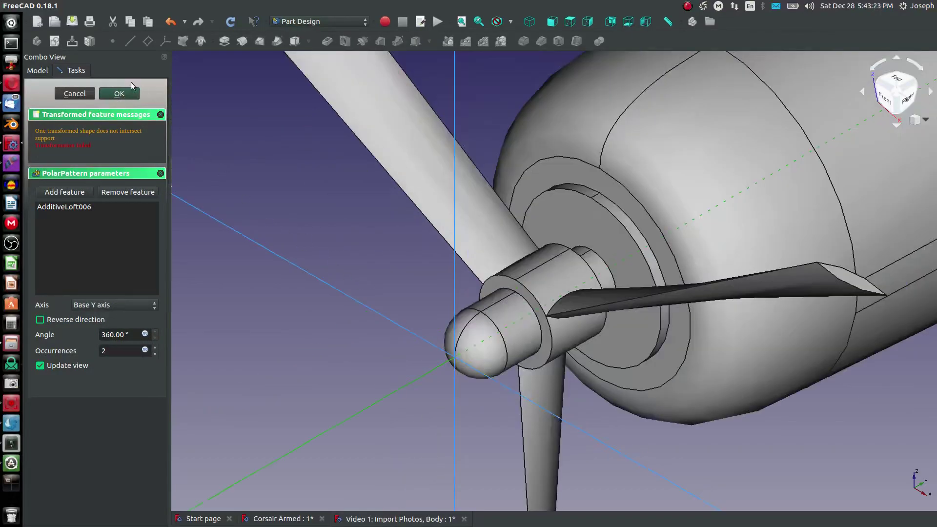
{"action": "left_click", "coordinate": [155, 348]}
{"action": "left_click", "coordinate": [117, 94]}
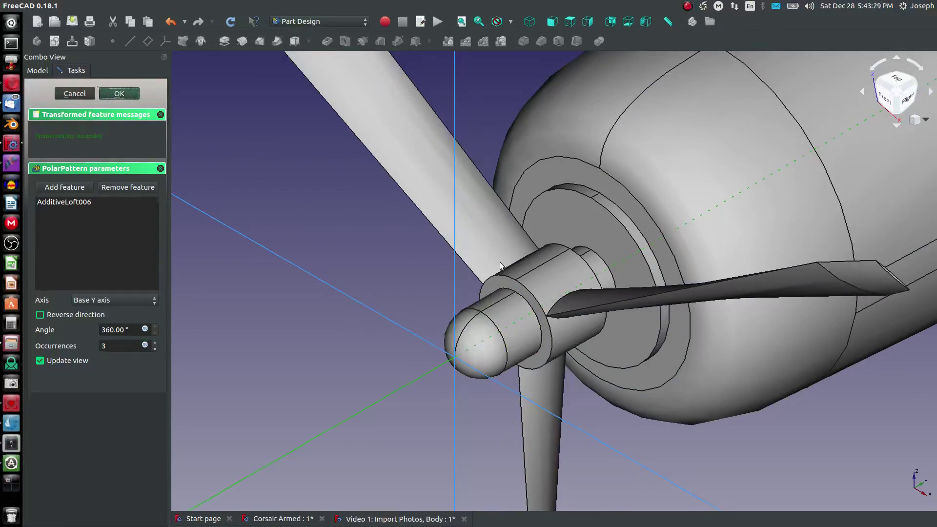
- Polar-pattern the pointed tip AdditiveLoft007 around the base Y axis with 3 occurrences over 360°
{"action": "scroll", "coordinate": [523, 256], "scroll_direction": "down", "scroll_amount": 3}
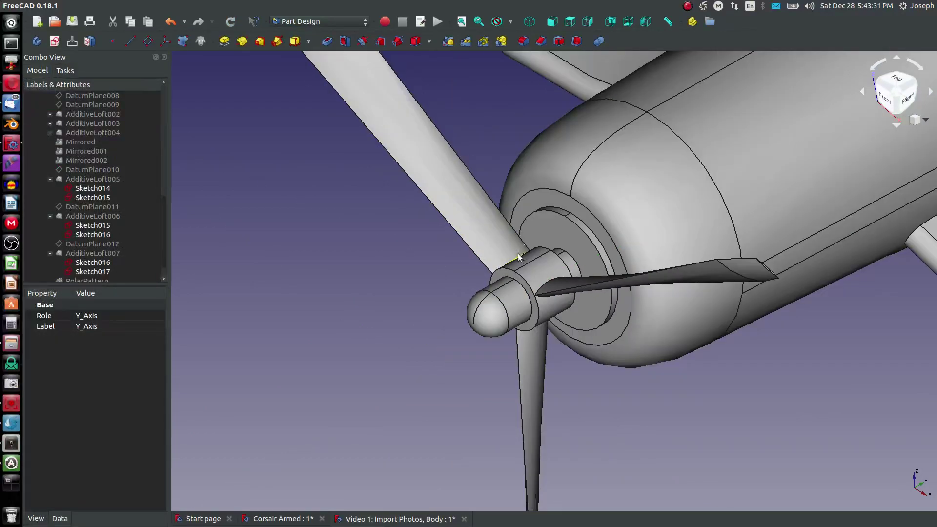
{"action": "middle_click_drag", "start_coordinate": [523, 256], "coordinate": [371, 78]}
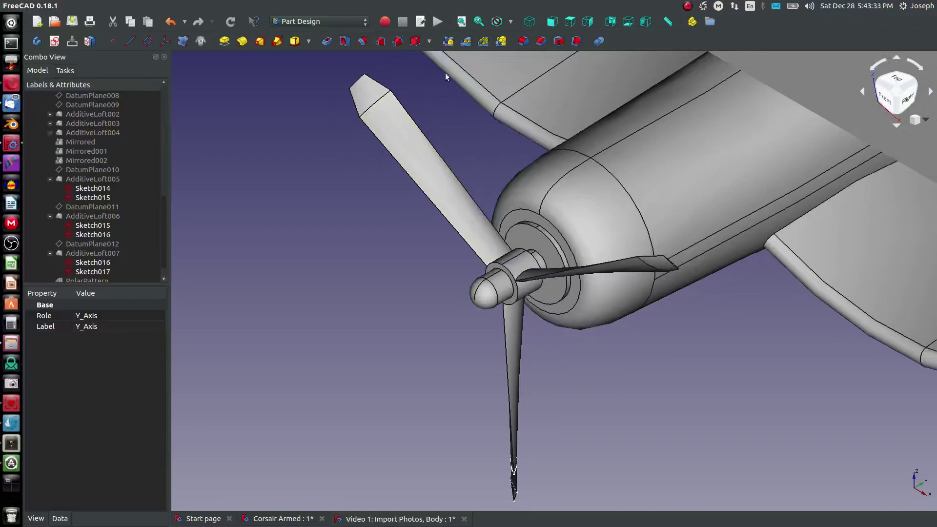
{"action": "left_click", "coordinate": [481, 44]}
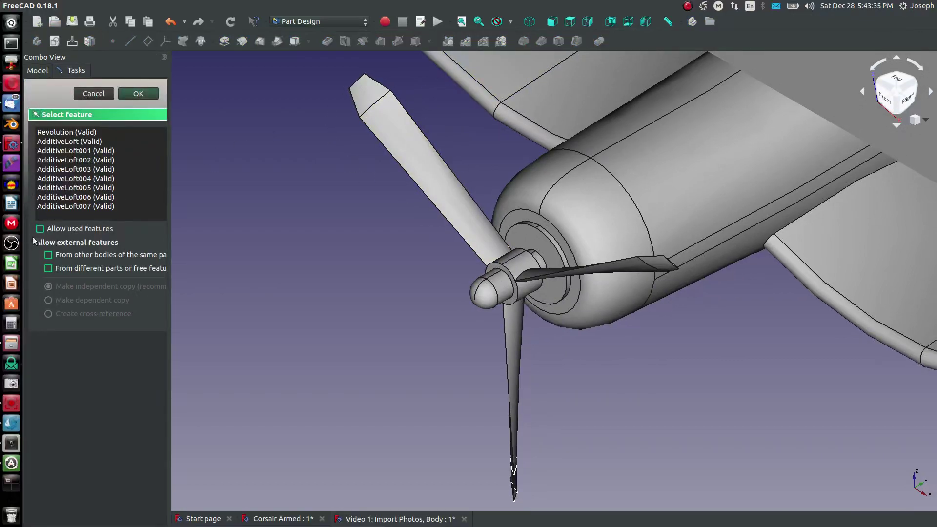
{"action": "left_click", "coordinate": [76, 206]}
{"action": "left_click", "coordinate": [139, 93]}
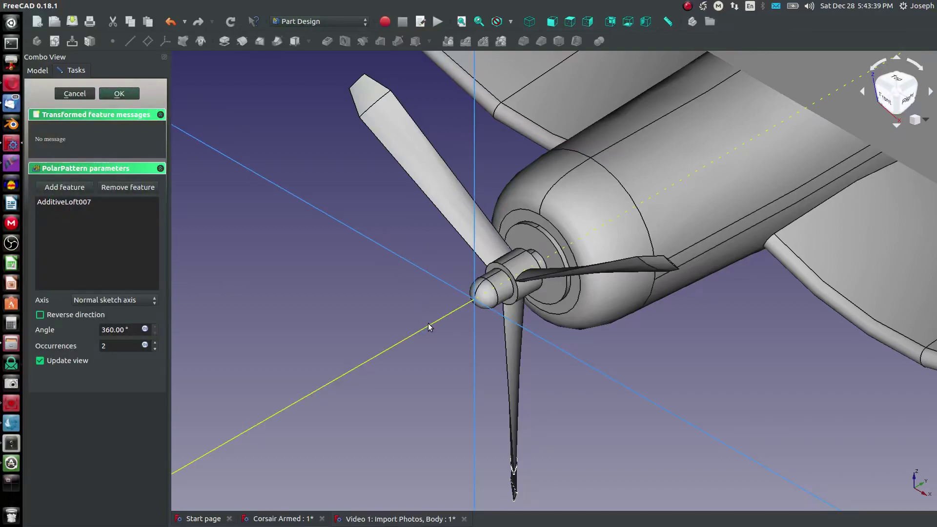
{"action": "left_click", "coordinate": [155, 348]}
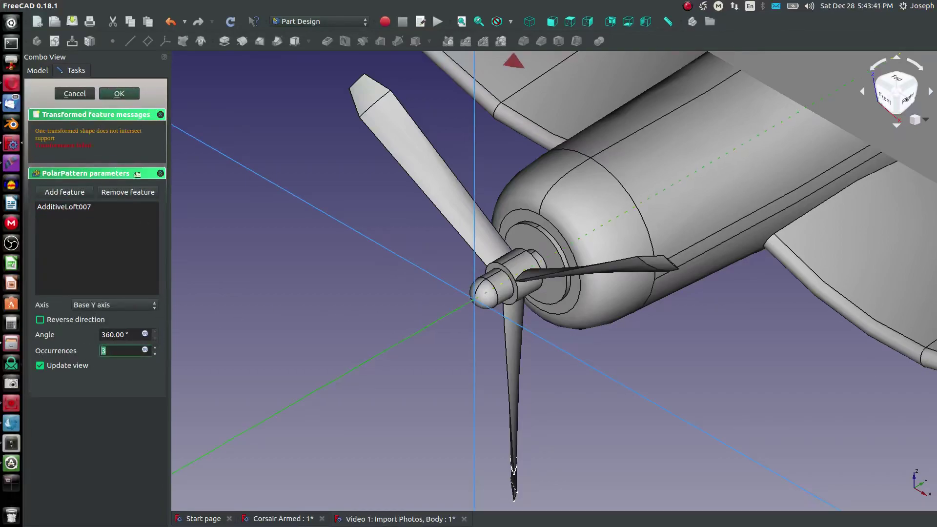
{"action": "left_click", "coordinate": [120, 94]}
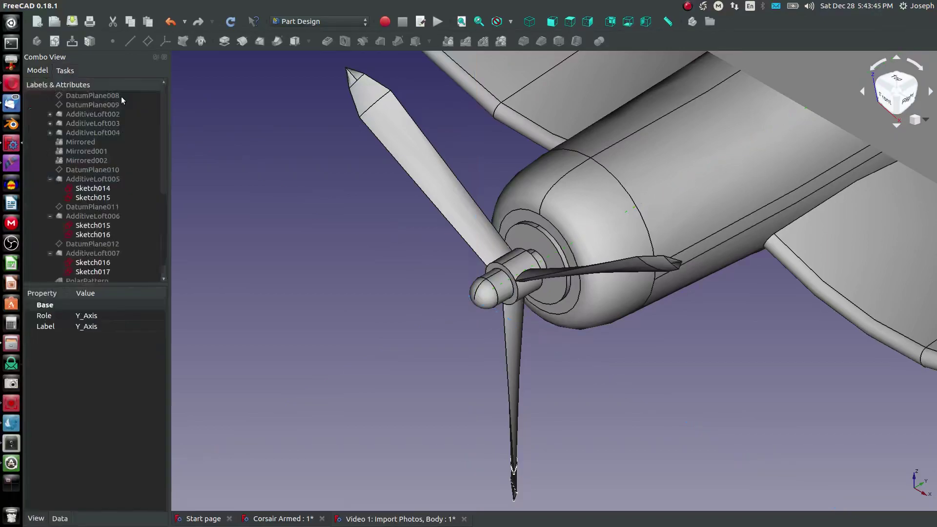
- Move the Top View reference image down along Z to below the aircraft model and save the document
{"action": "scroll", "coordinate": [395, 218], "scroll_direction": "up", "scroll_amount": 2}
{"action": "scroll", "coordinate": [404, 220], "scroll_direction": "down", "scroll_amount": 6}
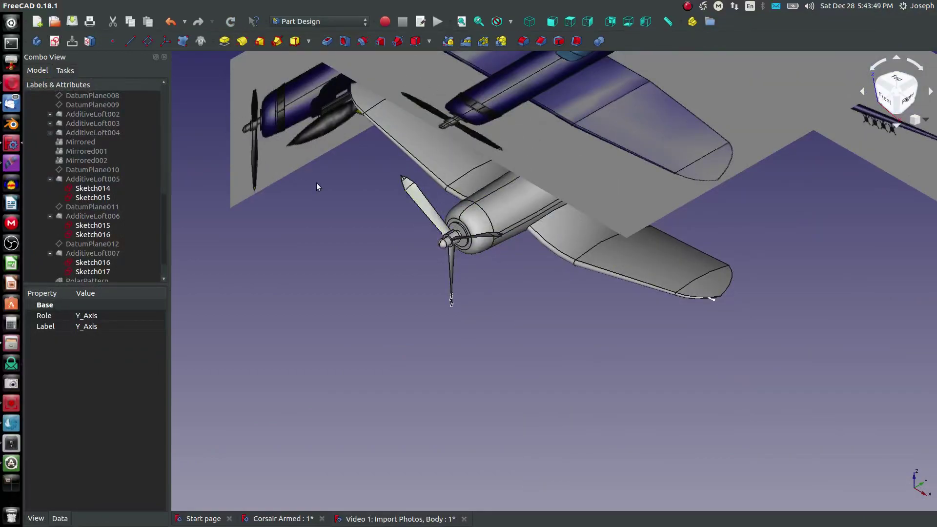
{"action": "scroll", "coordinate": [317, 187], "scroll_direction": "down", "scroll_amount": 3}
{"action": "scroll", "coordinate": [440, 98], "scroll_direction": "up", "scroll_amount": 3}
{"action": "scroll", "coordinate": [111, 125], "scroll_direction": "up", "scroll_amount": 10}
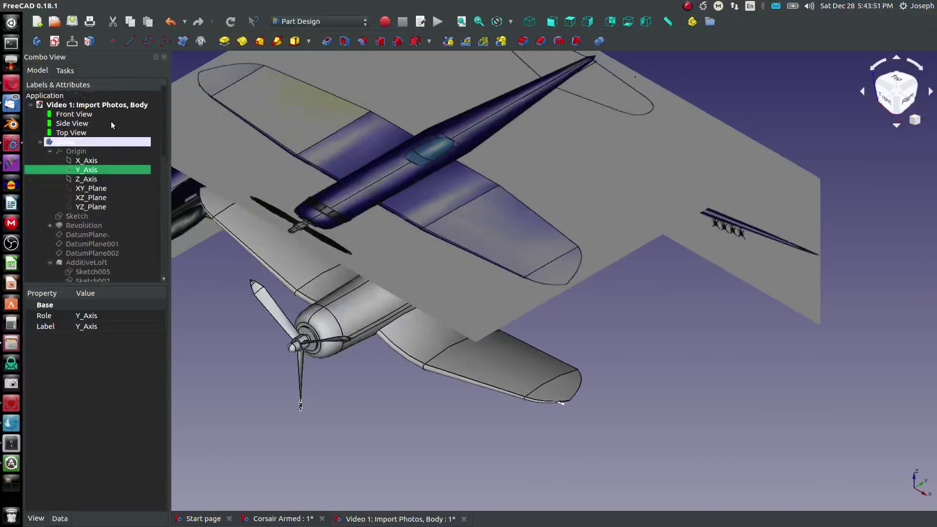
{"action": "double_click", "coordinate": [70, 132]}
{"action": "left_click_drag", "start_coordinate": [444, 65], "coordinate": [444, 293]}
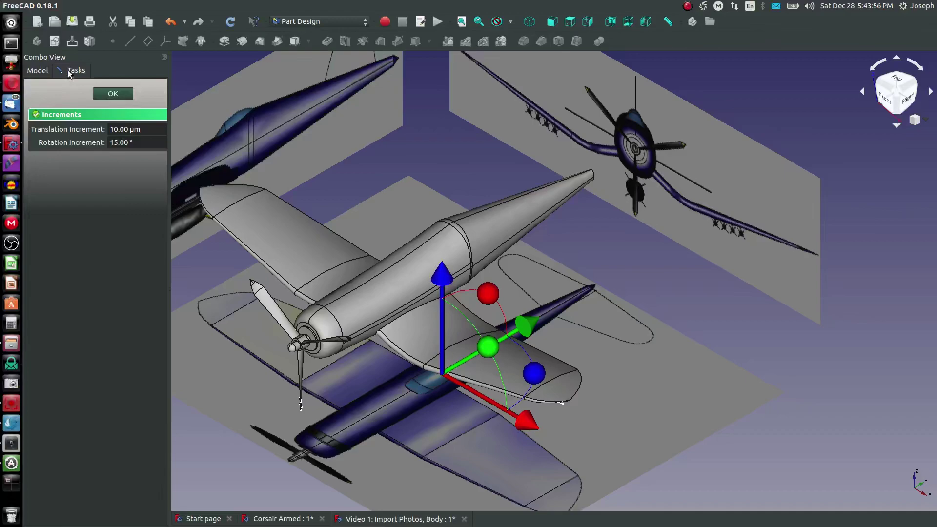
{"action": "left_click", "coordinate": [115, 93]}
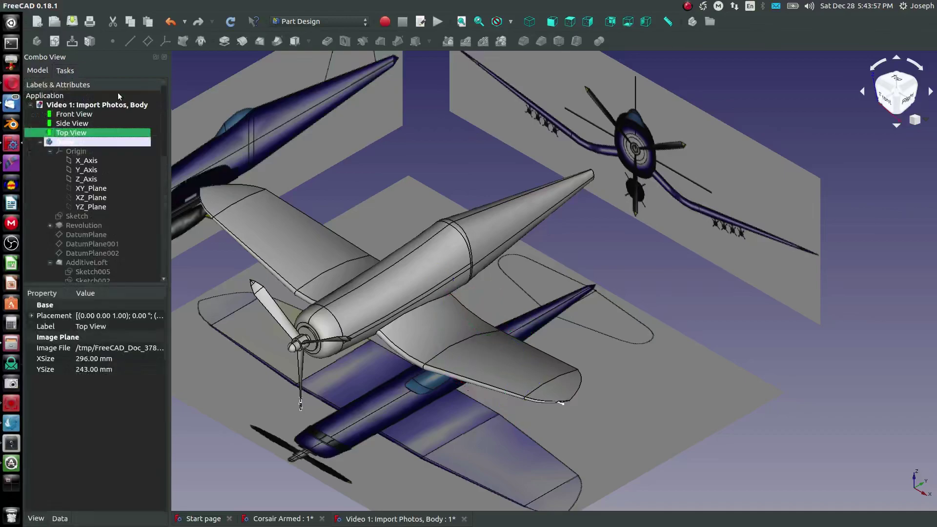
{"action": "left_click", "coordinate": [378, 165]}
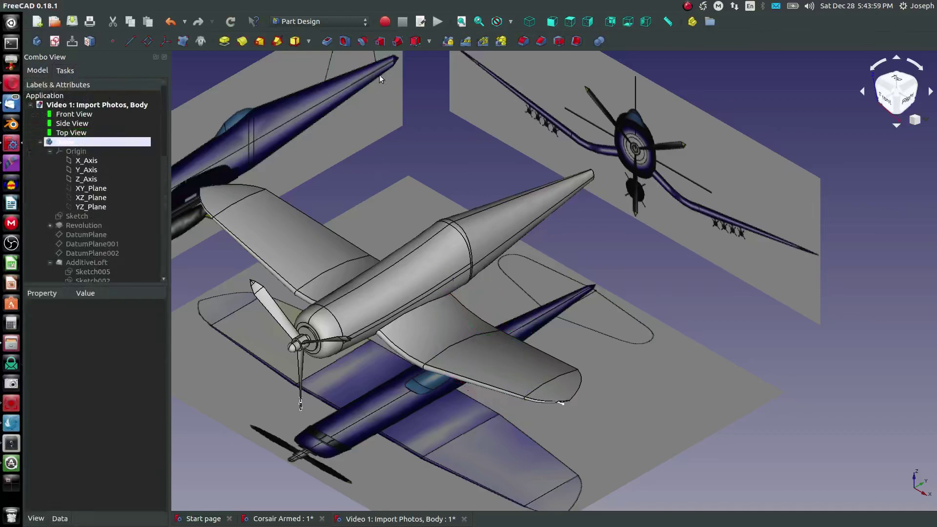
{"action": "left_click", "coordinate": [67, 22]}
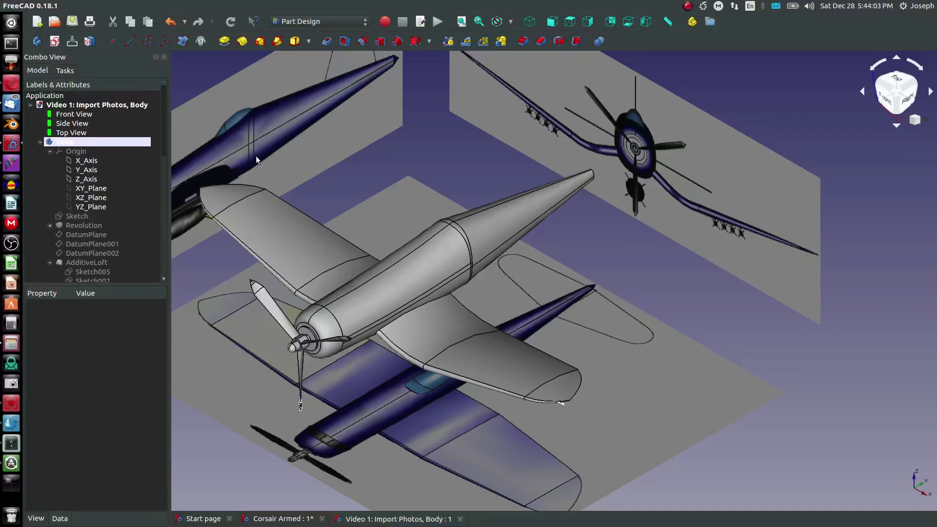